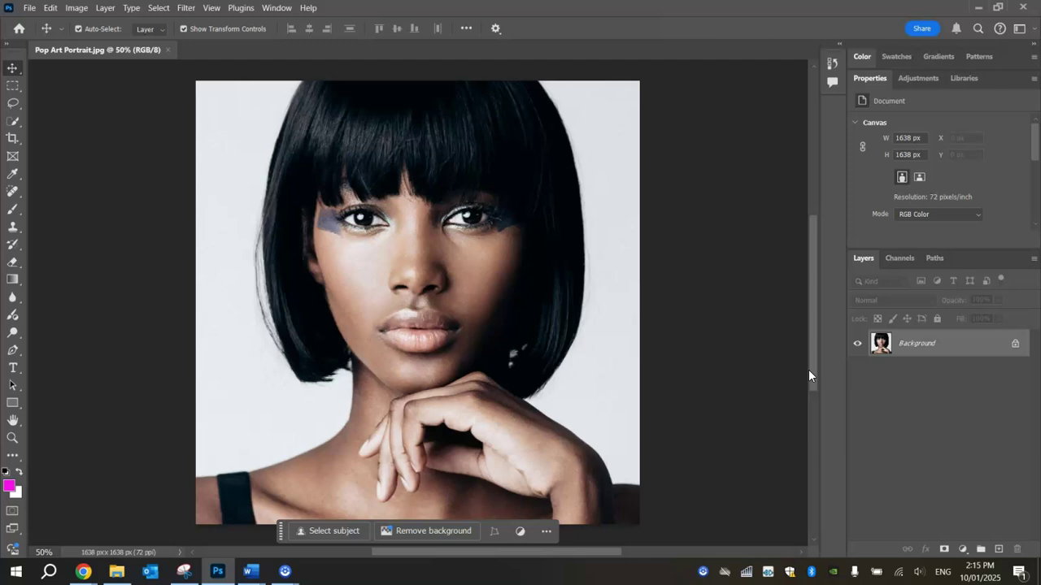
pyautogui.click(970, 204)
pyautogui.click(775, 301)
pyautogui.click(784, 314)
pyautogui.moveTo(779, 305)
pyautogui.mouseDown()
pyautogui.moveTo(769, 284)
pyautogui.moveTo(795, 284)
pyautogui.moveTo(799, 211)
pyautogui.moveTo(630, 107)
pyautogui.moveTo(612, 217)
pyautogui.mouseUp()
pyautogui.moveTo(612, 398)
pyautogui.mouseDown()
pyautogui.moveTo(662, 367)
pyautogui.moveTo(632, 309)
pyautogui.moveTo(346, 172)
pyautogui.mouseUp()
# Step: Select the woman's hair, face, hand and shoulders with the Quick Selection tool, leaving out the pale background
pyautogui.click(13, 122)
pyautogui.rightClick(13, 123)
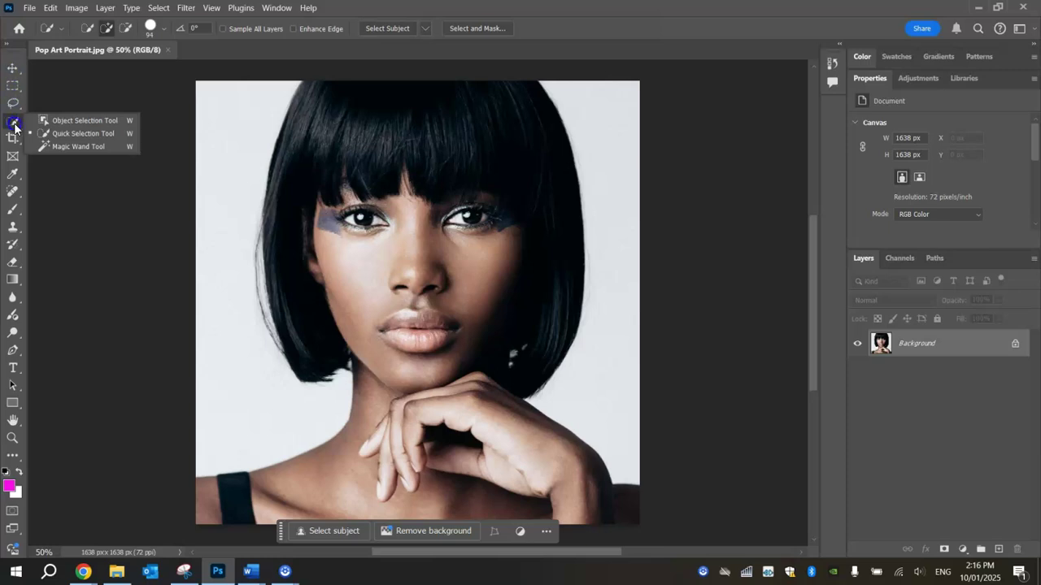
pyautogui.click(71, 134)
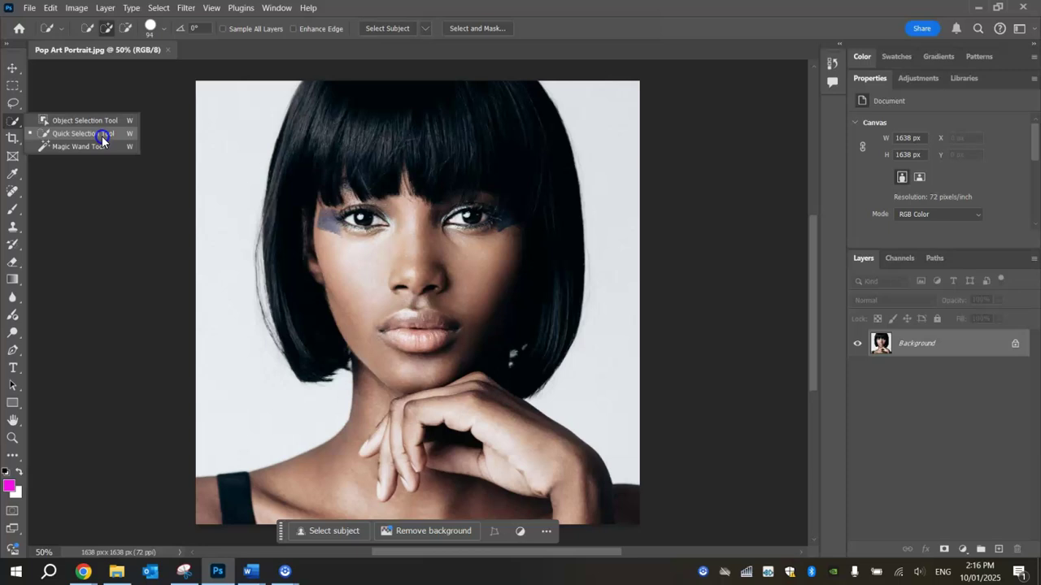
pyautogui.click(102, 136)
pyautogui.moveTo(325, 99)
pyautogui.mouseDown()
pyautogui.moveTo(384, 227)
pyautogui.moveTo(451, 476)
pyautogui.moveTo(484, 453)
pyautogui.moveTo(487, 439)
pyautogui.moveTo(460, 457)
pyautogui.moveTo(340, 487)
pyautogui.moveTo(209, 497)
pyautogui.moveTo(321, 498)
pyautogui.moveTo(381, 471)
pyautogui.mouseUp()
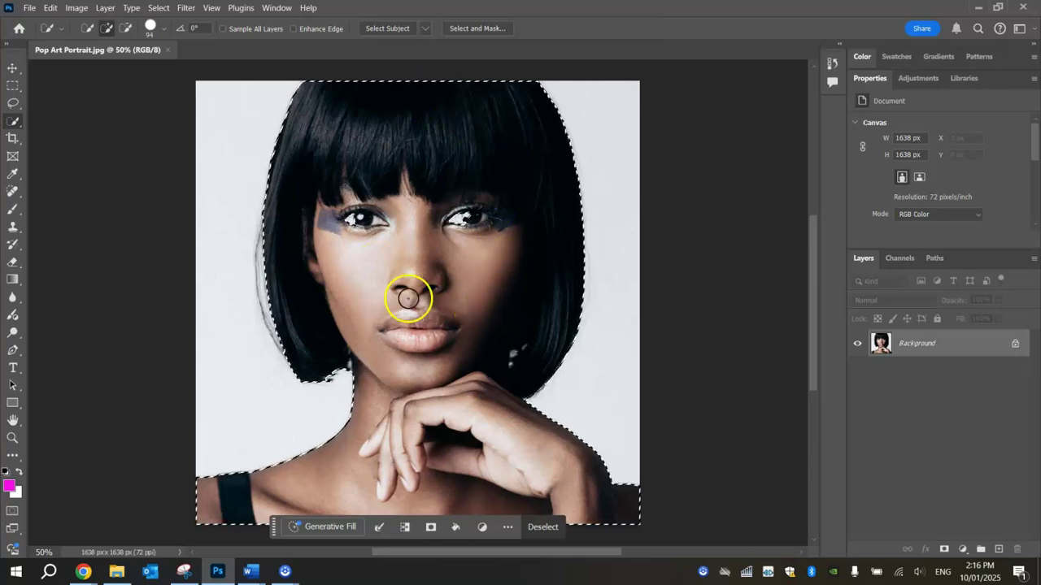
pyautogui.moveTo(263, 267); pyautogui.dragTo(280, 337)
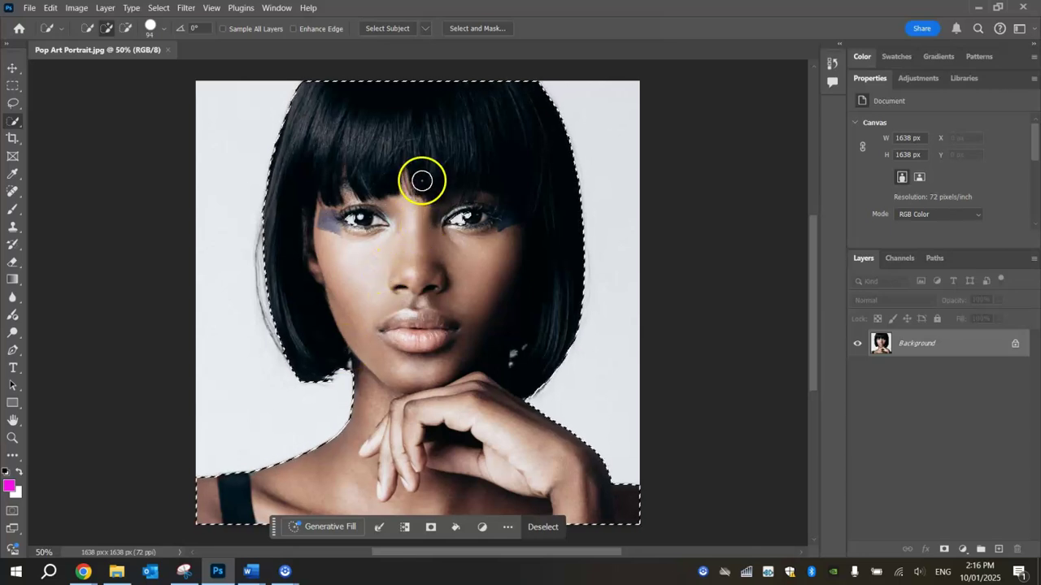
# Step: Add the unselected whites of both eyes to the selection of the woman
pyautogui.scroll(1, 422, 180)
pyautogui.scroll(3, 422, 179)
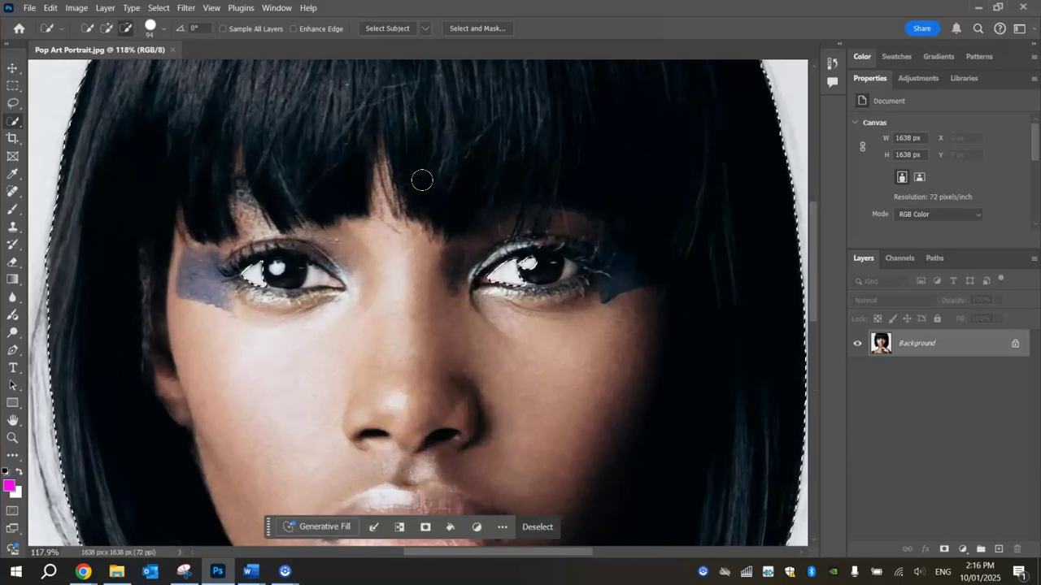
pyautogui.moveTo(335, 229)
pyautogui.mouseDown()
pyautogui.moveTo(296, 267)
pyautogui.moveTo(254, 276)
pyautogui.mouseUp()
pyautogui.moveTo(490, 267); pyautogui.dragTo(518, 267)
pyautogui.scroll(-5, 460, 302)
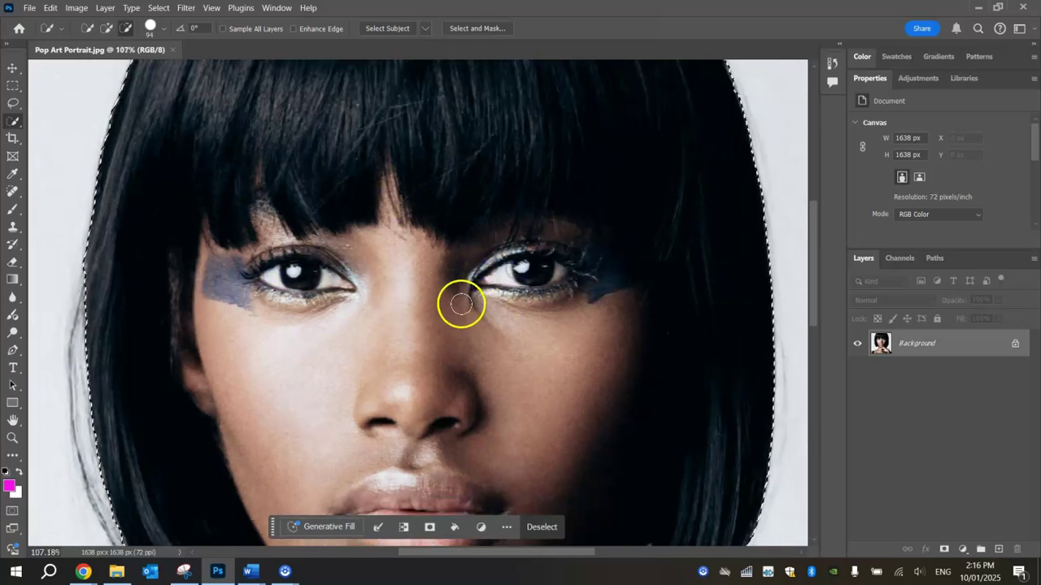
pyautogui.scroll(2, 459, 337)
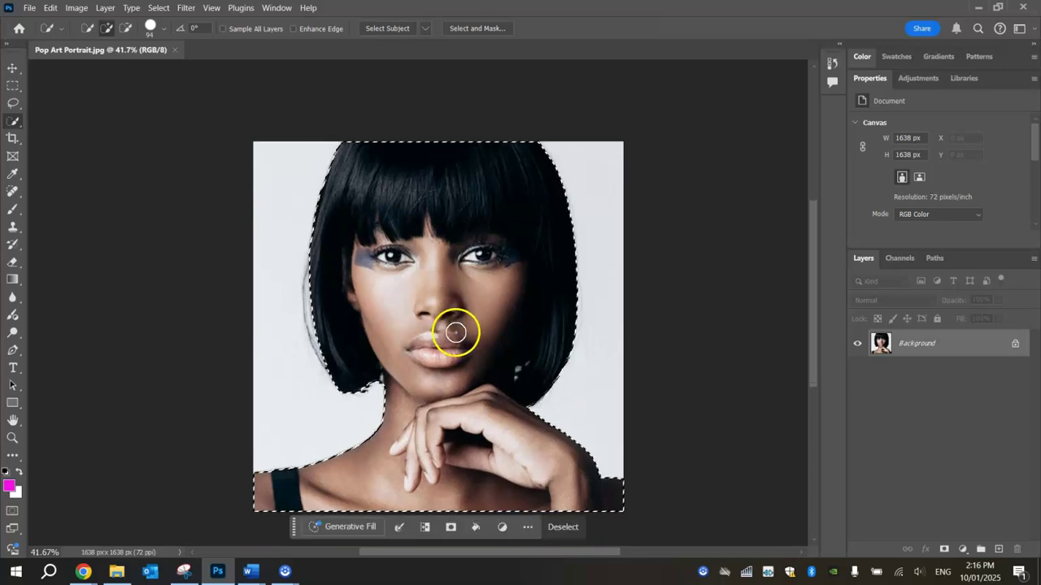
pyautogui.scroll(1, 474, 312)
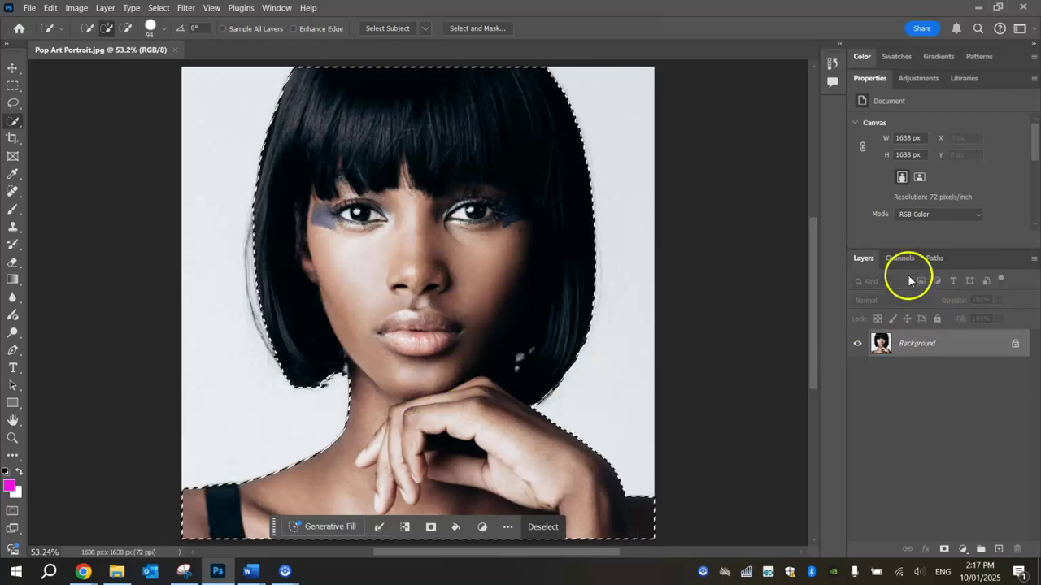
# Step: Copy the selected woman onto a new layer above the Background
pyautogui.moveTo(867, 257)
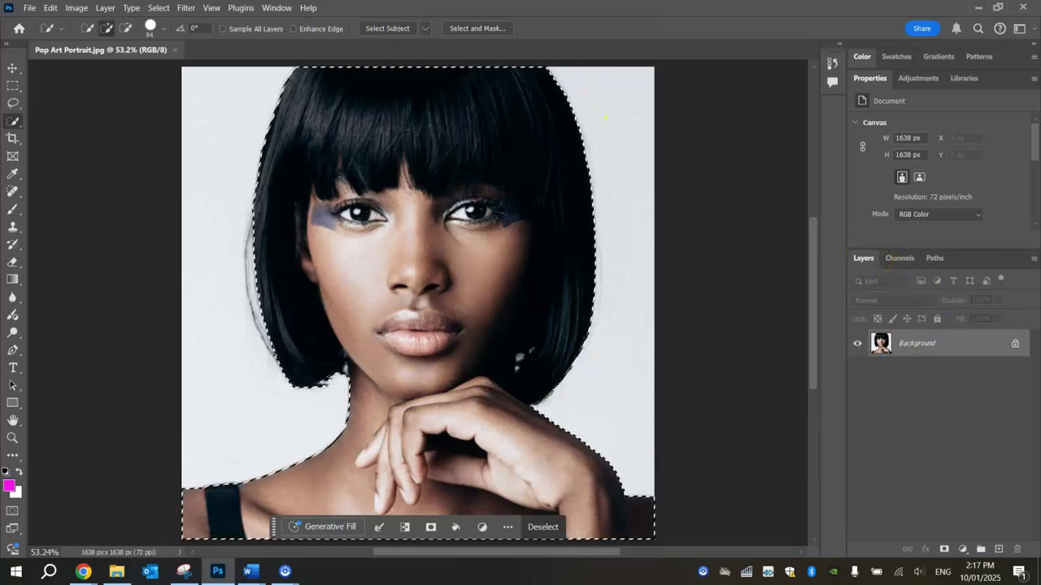
pyautogui.click(274, 8)
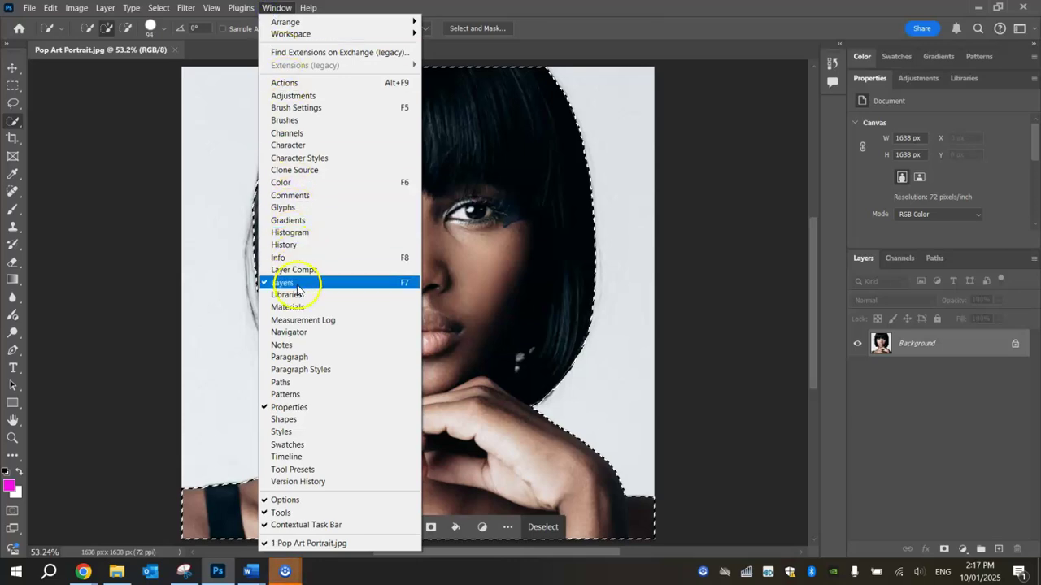
pyautogui.click(994, 407)
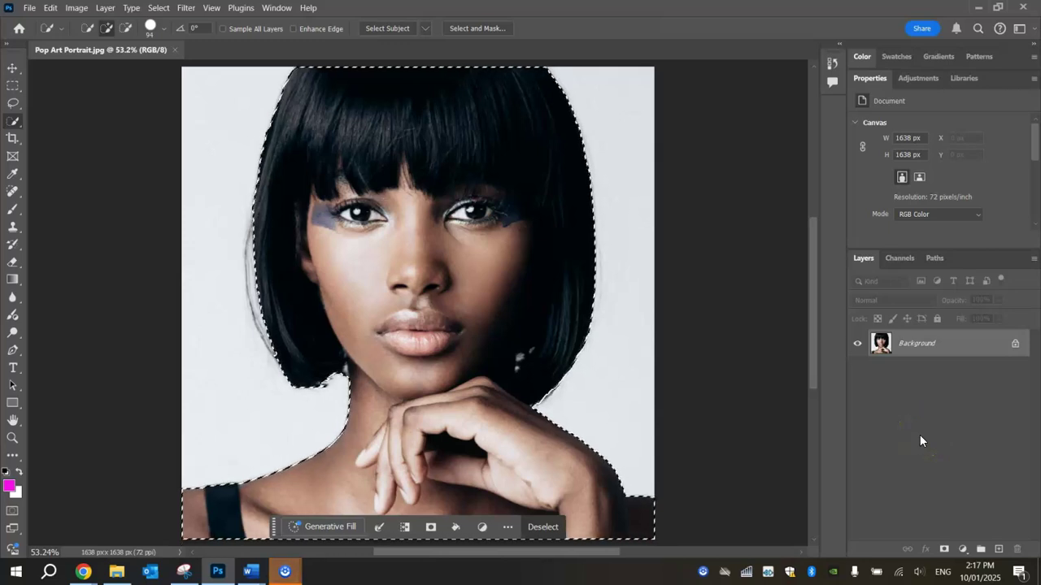
pyautogui.hotkey('ctrl', 'j')
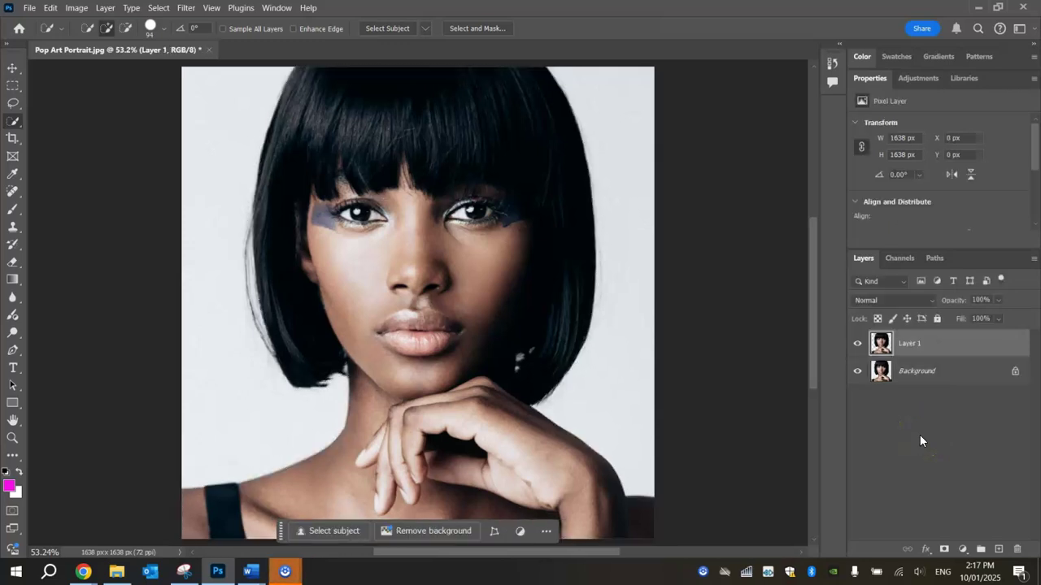
pyautogui.click(937, 441)
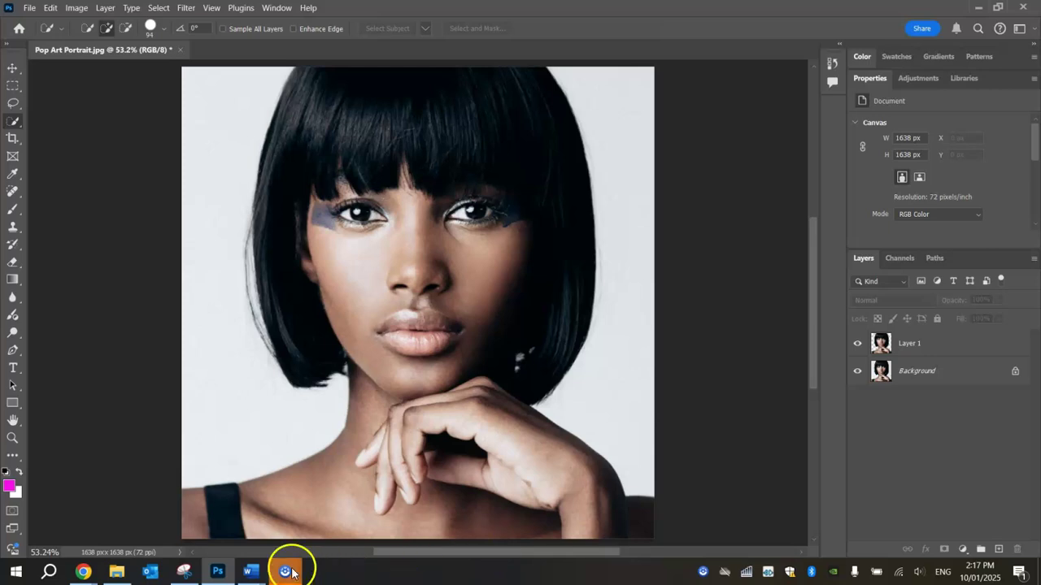
# Step: Delete the original Background layer, keeping only the cut-out woman on Layer 1
pyautogui.click(932, 344)
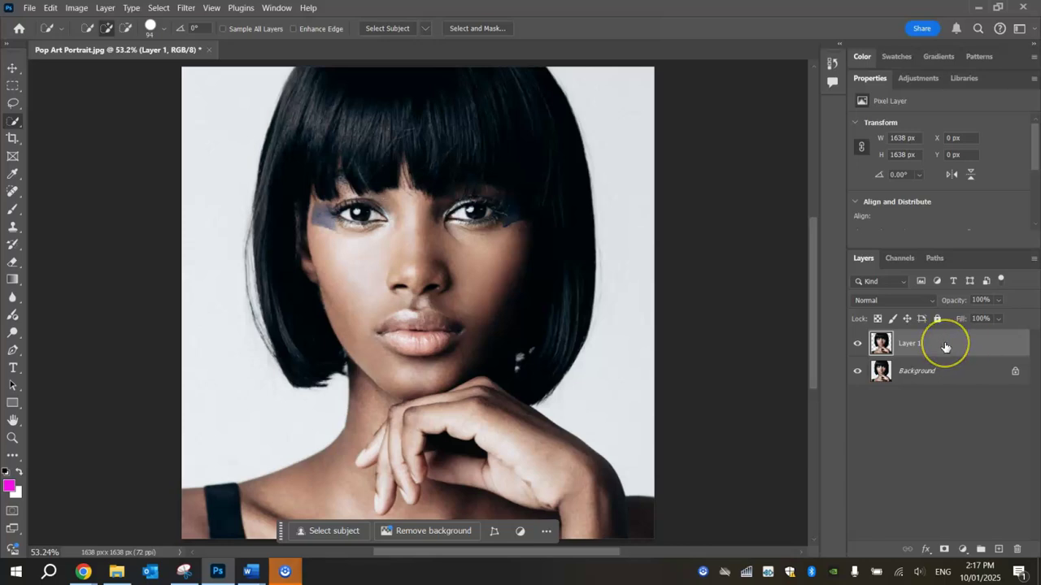
pyautogui.click(938, 376)
pyautogui.click(927, 375)
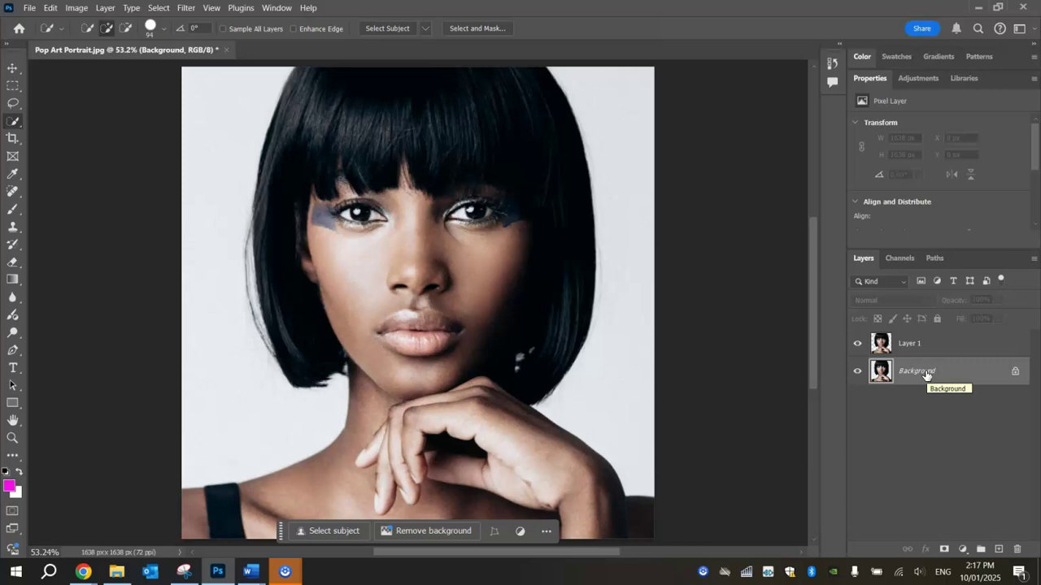
pyautogui.click(903, 373)
pyautogui.click(1018, 552)
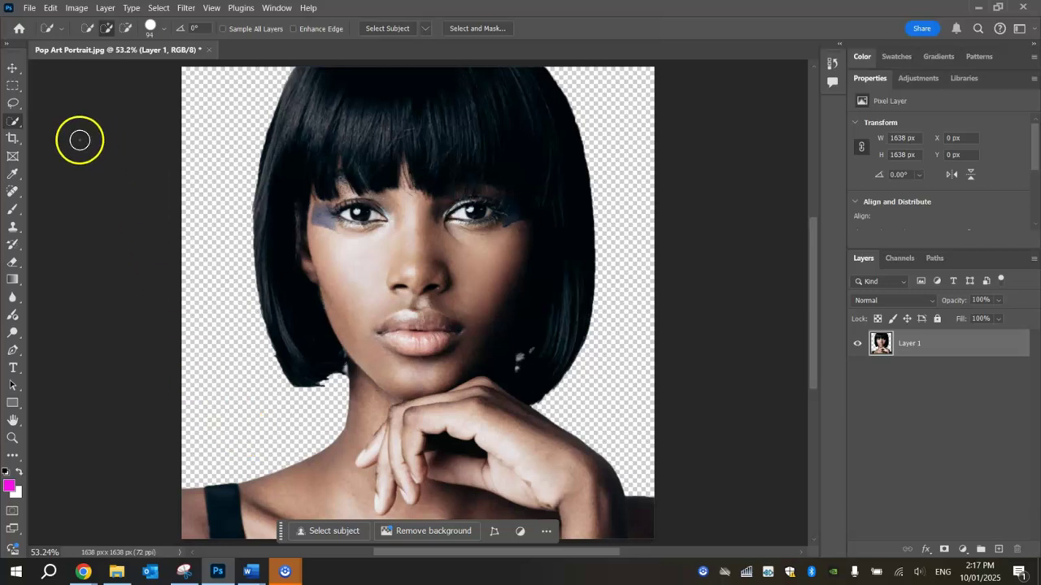
# Step: Erase the leftover background fringe under the hair tips beside the neck, using the Eraser at size 60
pyautogui.click(14, 264)
pyautogui.moveTo(129, 348)
pyautogui.mouseDown()
pyautogui.moveTo(179, 393)
pyautogui.moveTo(258, 421)
pyautogui.moveTo(306, 422)
pyautogui.mouseUp()
pyautogui.press('[')
pyautogui.press('[')
pyautogui.press('[')
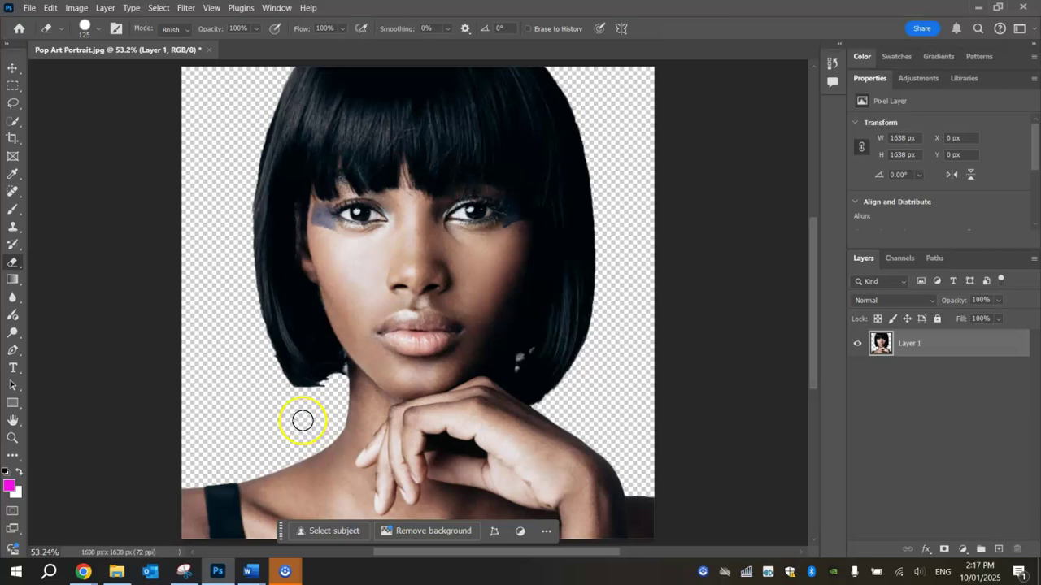
pyautogui.moveTo(322, 394)
pyautogui.mouseDown()
pyautogui.moveTo(281, 381)
pyautogui.moveTo(269, 356)
pyautogui.moveTo(274, 392)
pyautogui.moveTo(325, 391)
pyautogui.mouseUp()
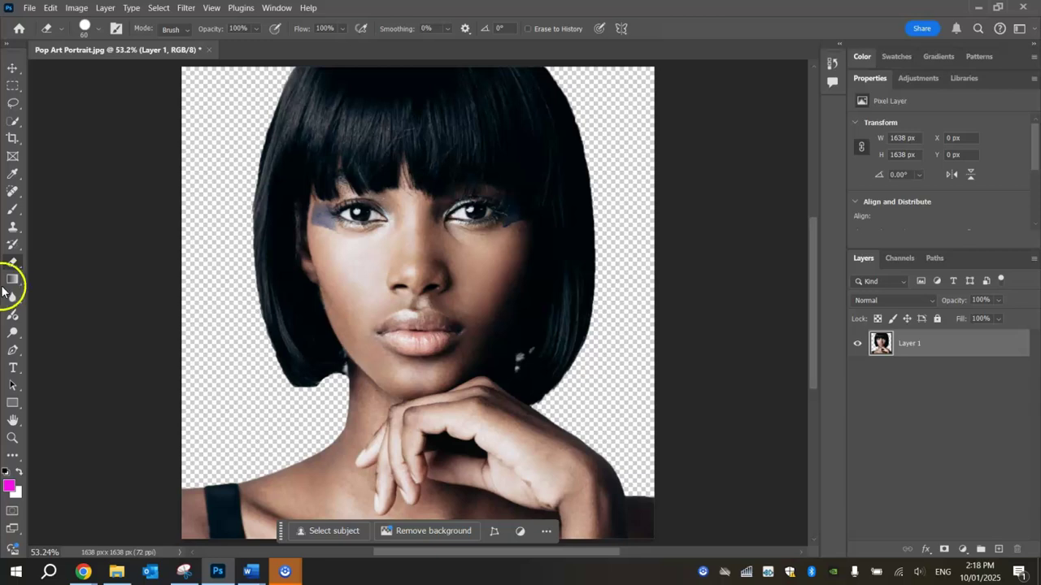
# Step: Rename the cut-out layer as Girl
pyautogui.doubleClick(910, 347)
pyautogui.write('Girl')
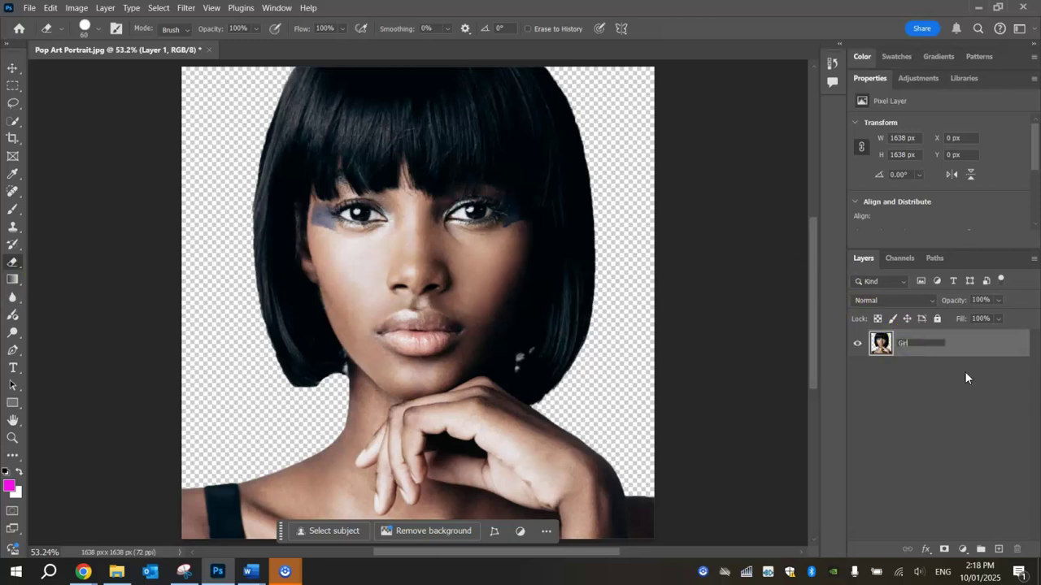
pyautogui.click(907, 348)
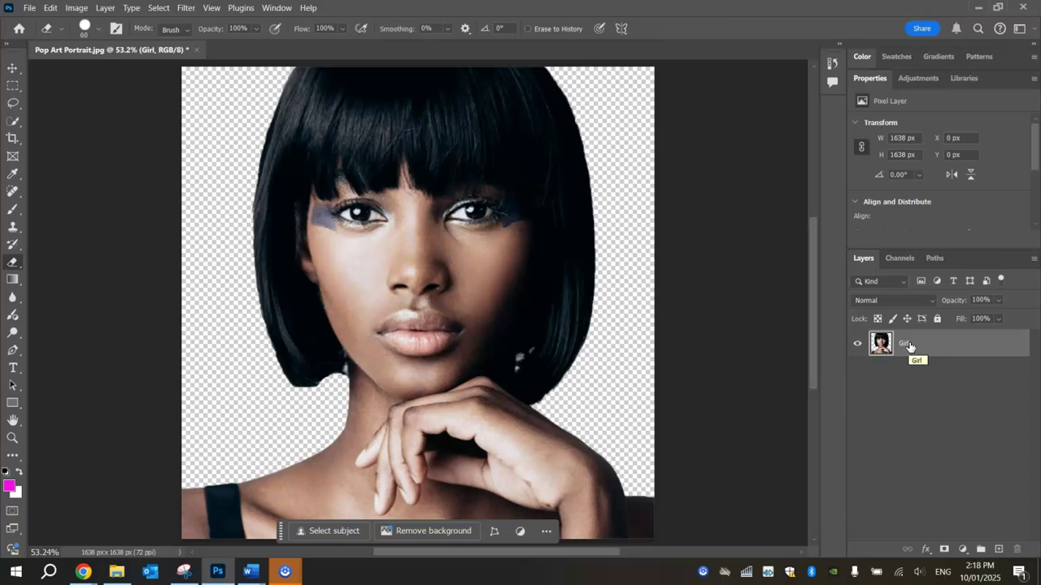
# Step: Duplicate the Girl layer and hide the copy
pyautogui.click(909, 348)
pyautogui.hotkey('ctrl', 'j')
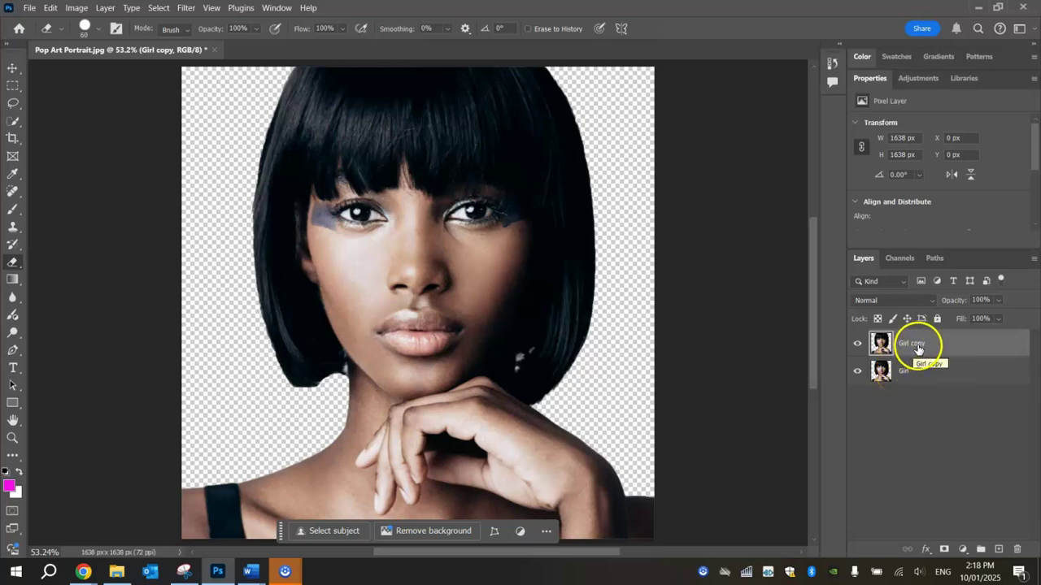
pyautogui.click(858, 345)
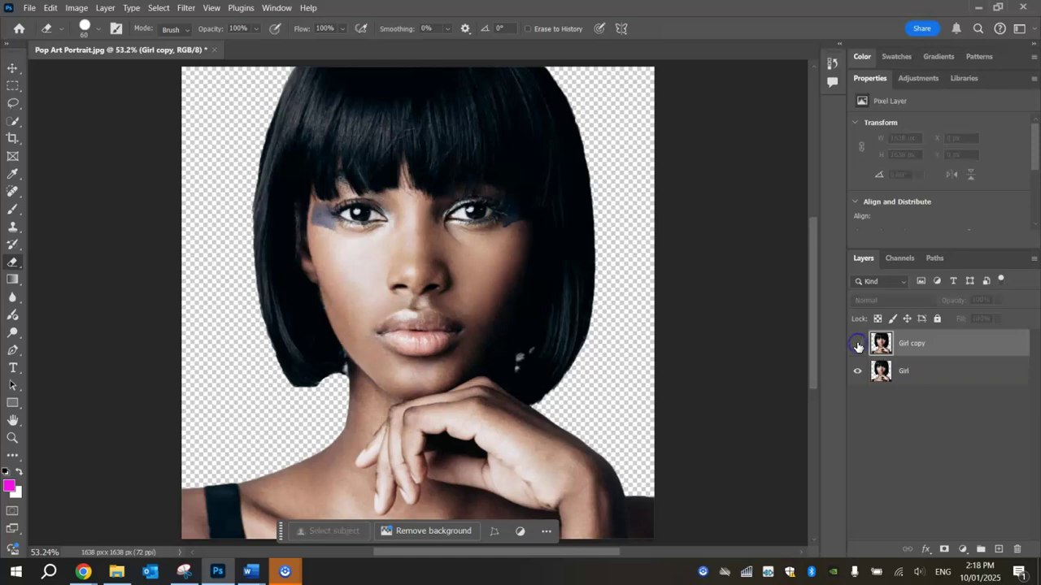
# Step: Add a Brightness/Contrast adjustment layer above the original Girl layer and clip it to that layer
pyautogui.click(918, 371)
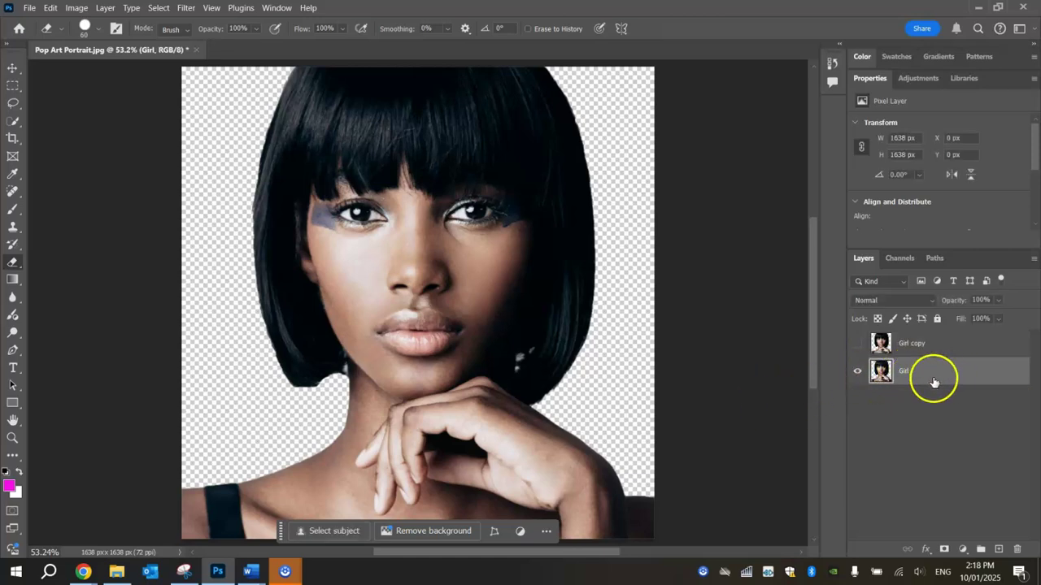
pyautogui.doubleClick(926, 374)
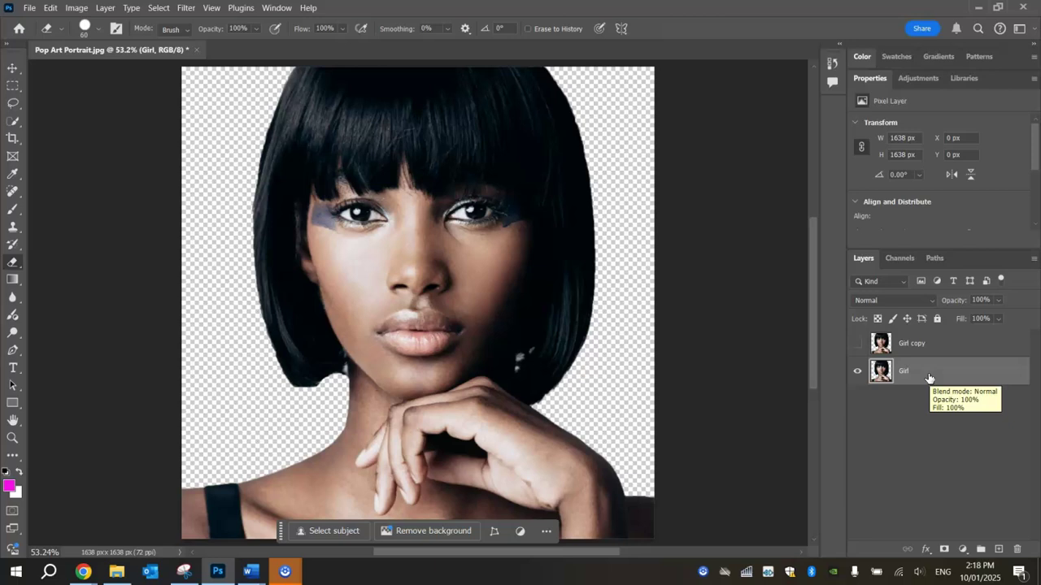
pyautogui.click(957, 379)
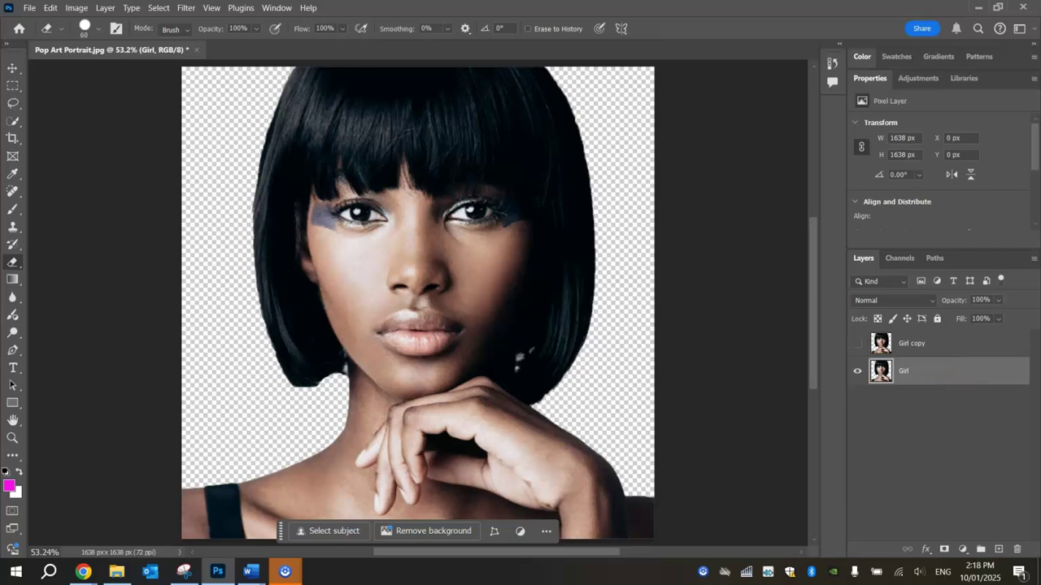
pyautogui.click(964, 552)
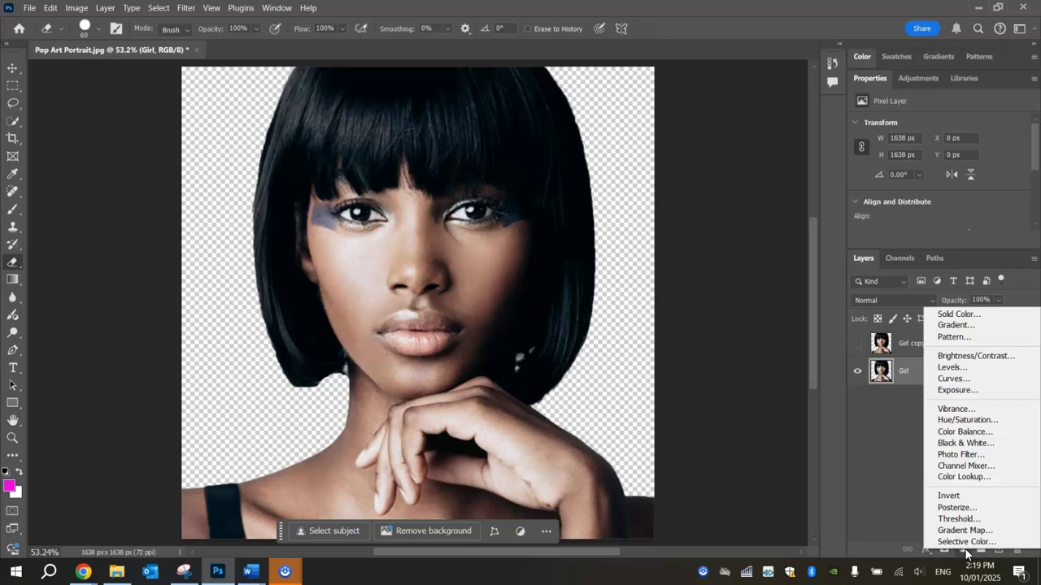
pyautogui.click(994, 359)
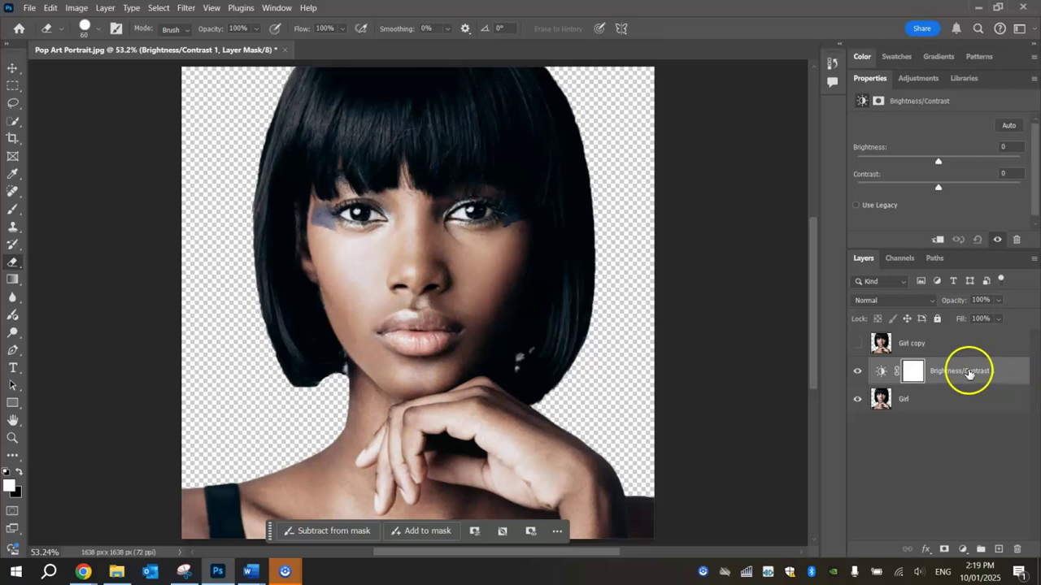
pyautogui.rightClick(949, 378)
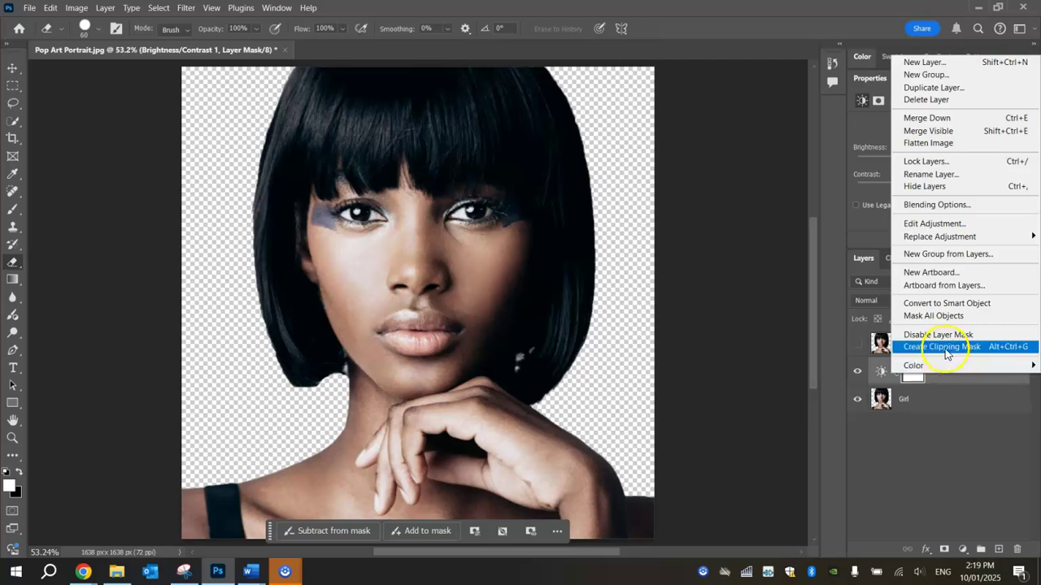
pyautogui.click(945, 351)
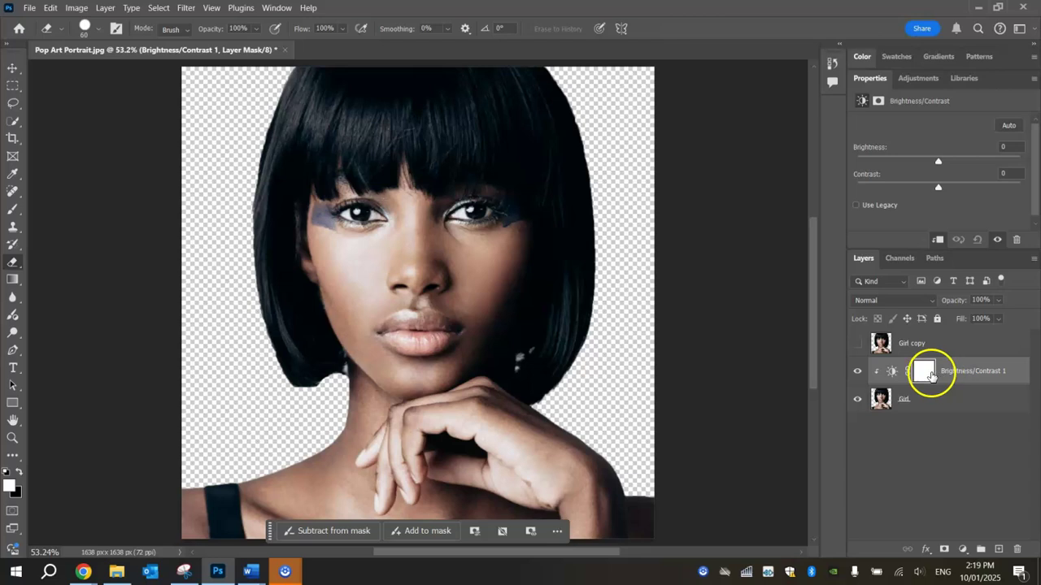
pyautogui.click(928, 401)
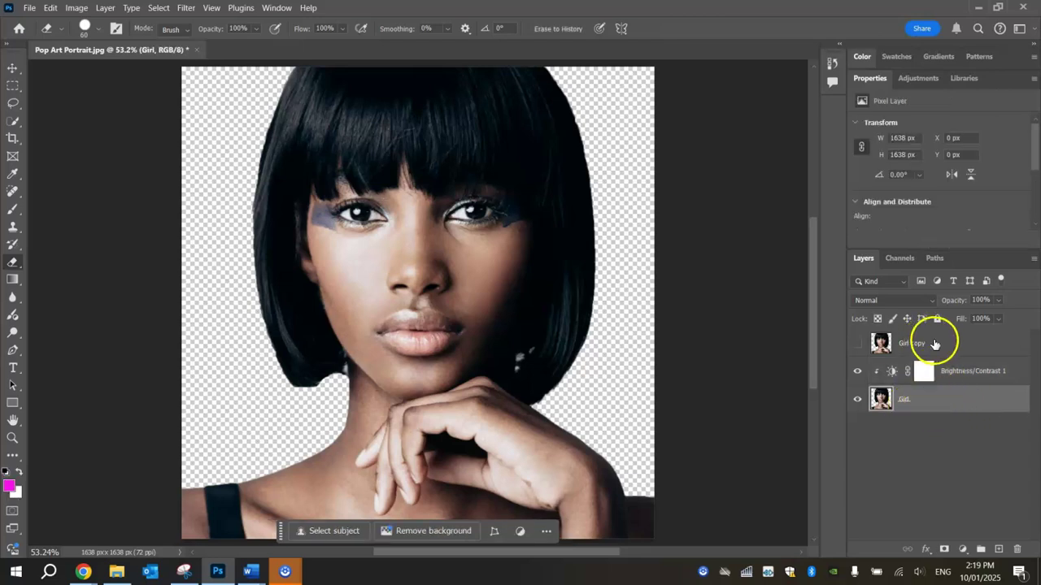
pyautogui.doubleClick(969, 374)
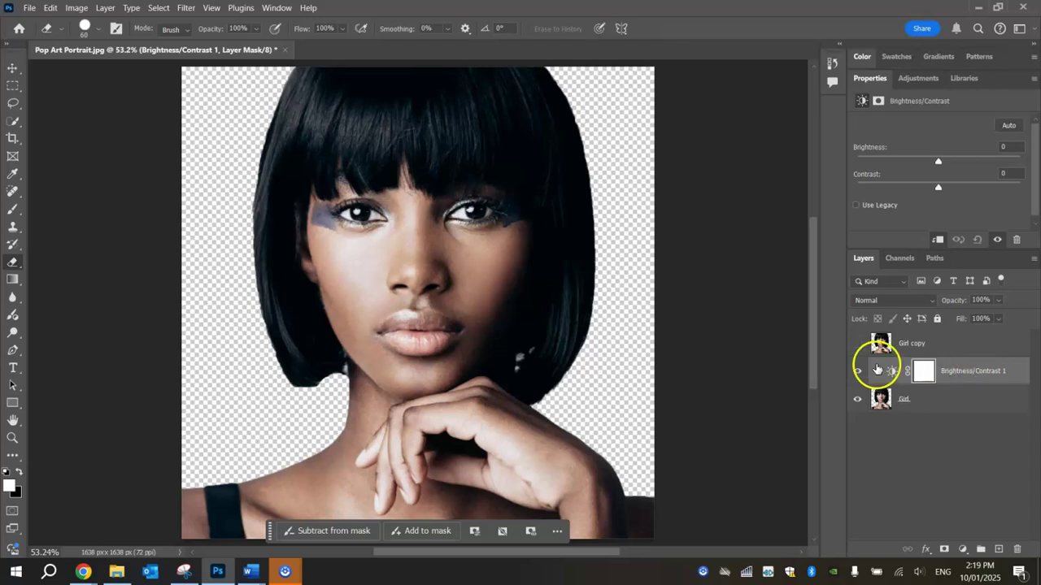
pyautogui.press('BackSpace')
pyautogui.press('BackSpace')
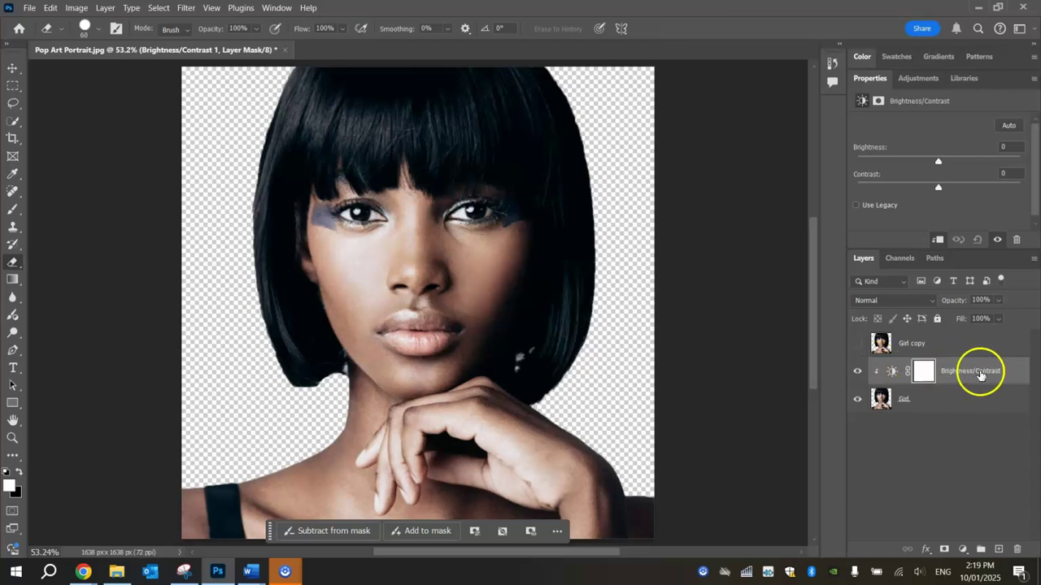
pyautogui.press('Escape')
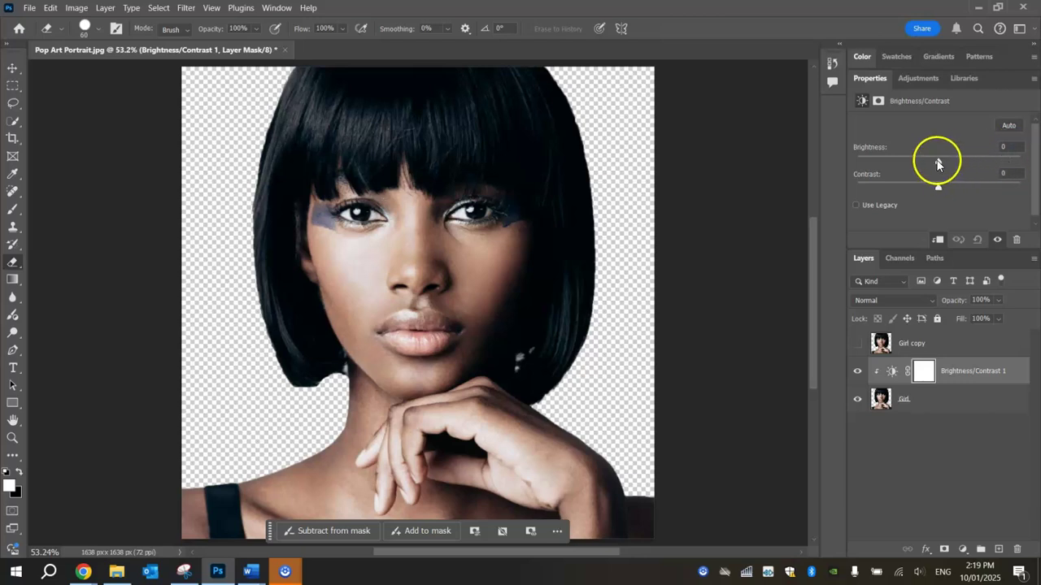
# Step: Set the adjustment's brightness to 25 and its contrast to -50
pyautogui.moveTo(937, 164)
pyautogui.mouseDown()
pyautogui.moveTo(1015, 168)
pyautogui.moveTo(951, 165)
pyautogui.mouseUp()
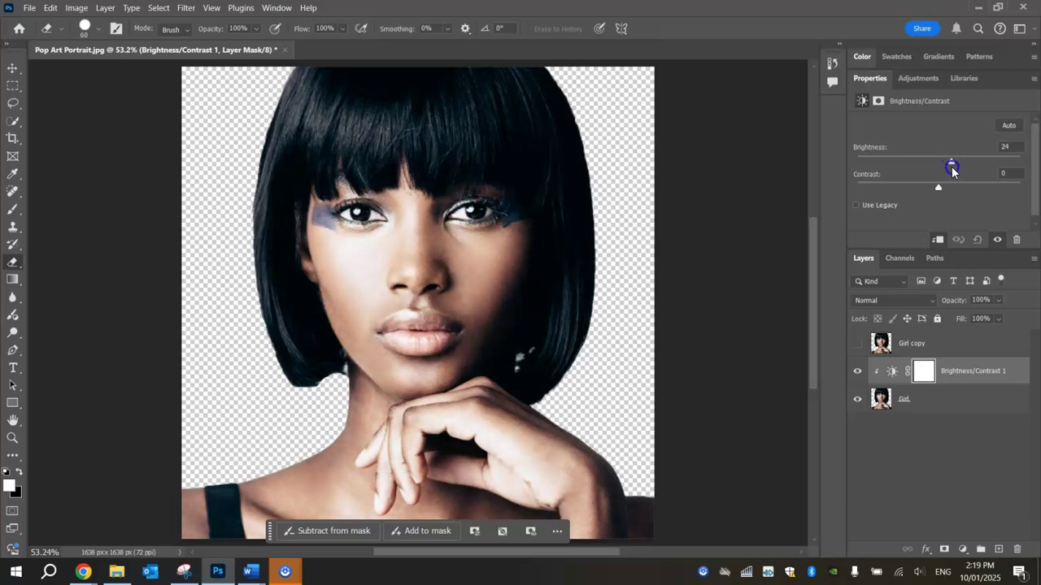
pyautogui.click(1008, 147)
pyautogui.moveTo(960, 190); pyautogui.dragTo(826, 197)
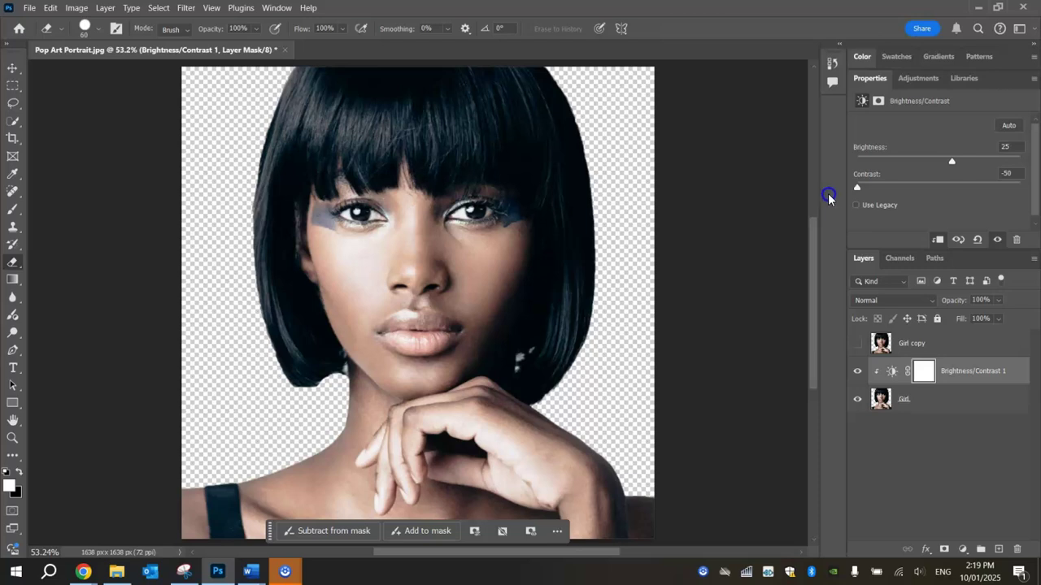
# Step: Set the contrast of the Brightness/Contrast adjustment to 100
pyautogui.moveTo(924, 195); pyautogui.dragTo(1029, 188)
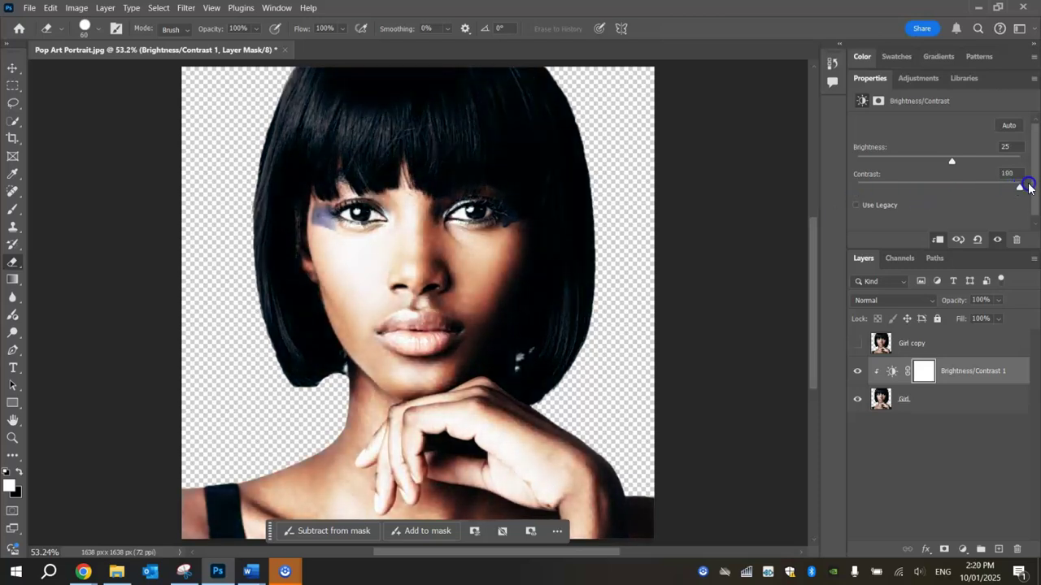
pyautogui.click(1011, 172)
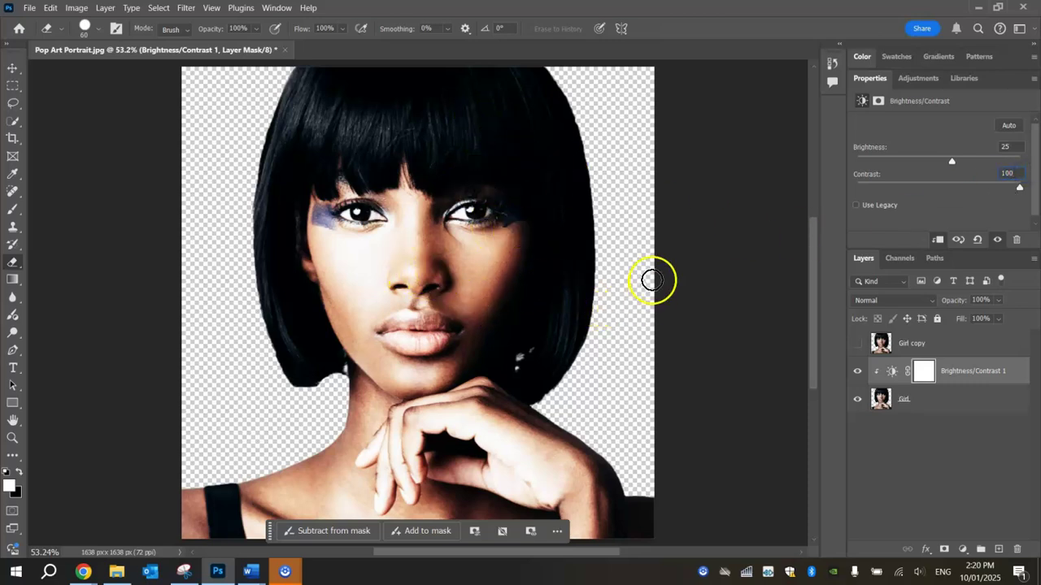
pyautogui.click(979, 213)
pyautogui.click(918, 471)
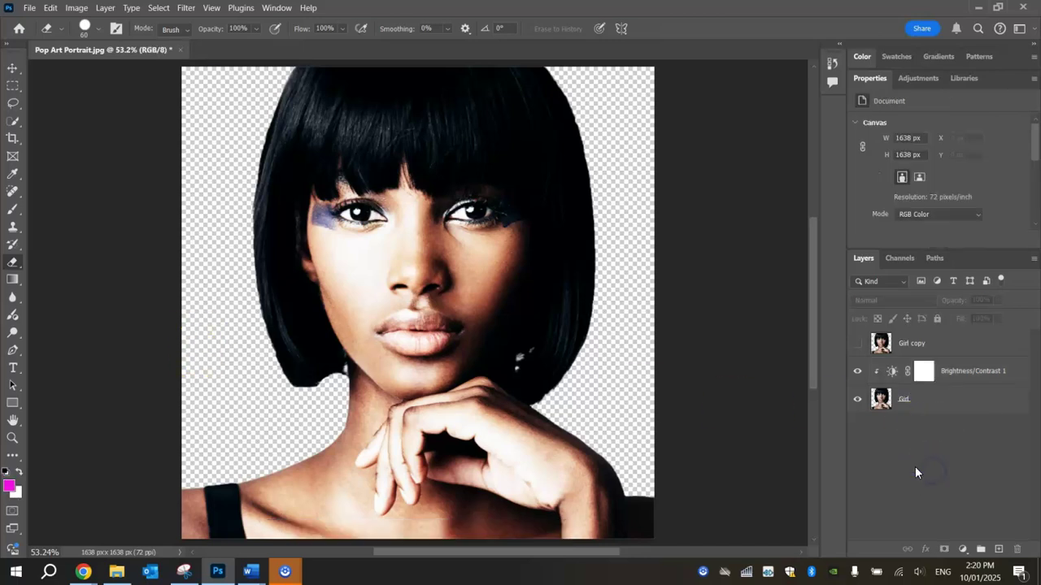
# Step: Add a Threshold adjustment layer above Brightness/Contrast 1, clip it to the Girl layer and use a threshold level of 128
pyautogui.click(998, 373)
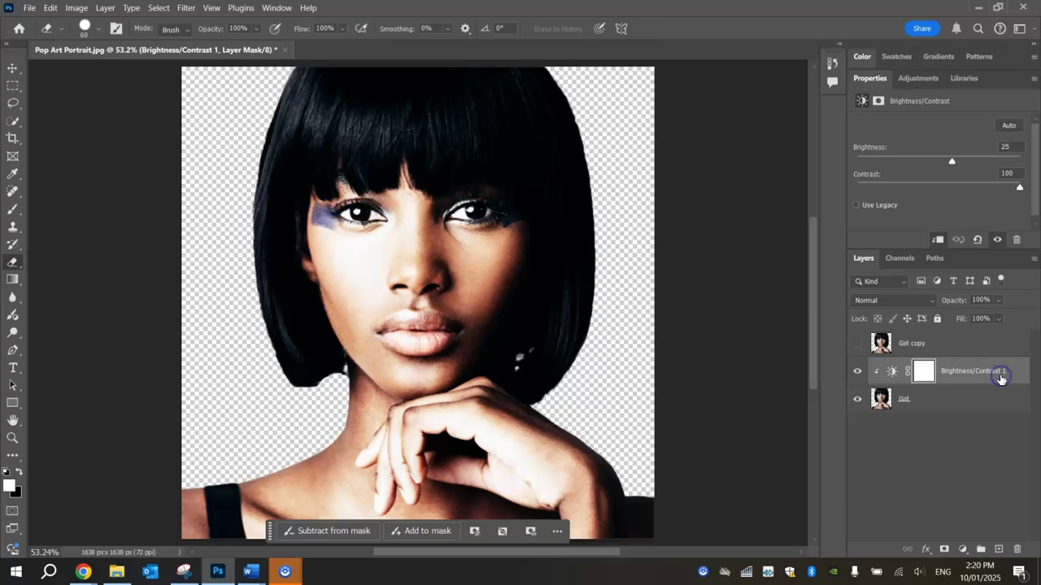
pyautogui.click(964, 549)
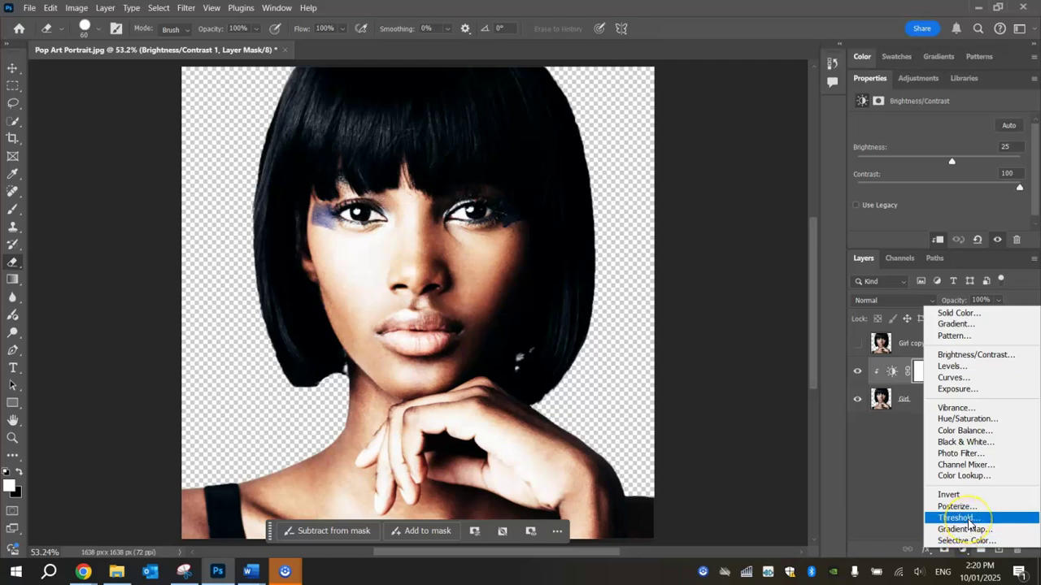
pyautogui.click(968, 519)
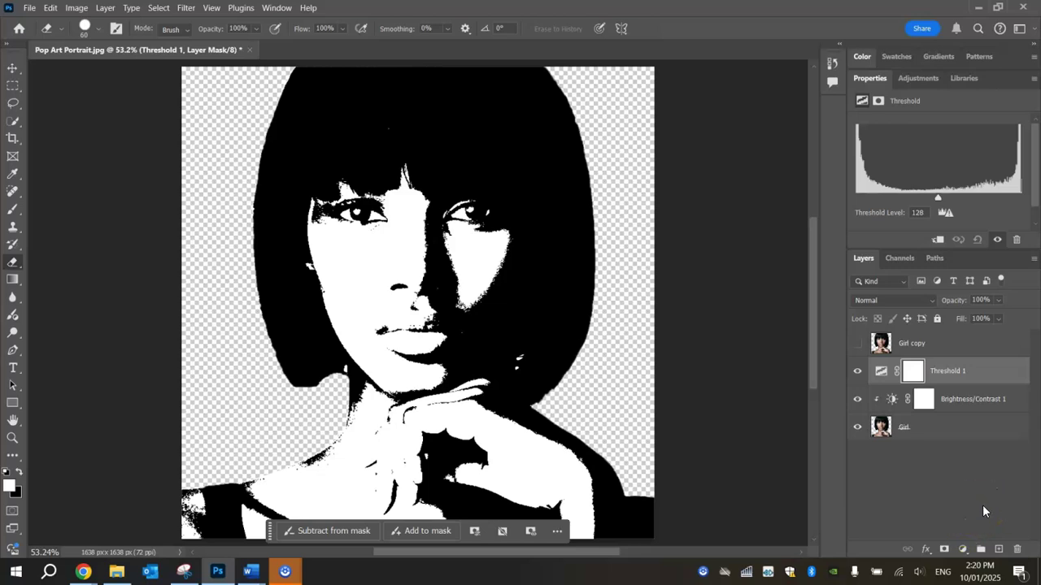
pyautogui.rightClick(972, 371)
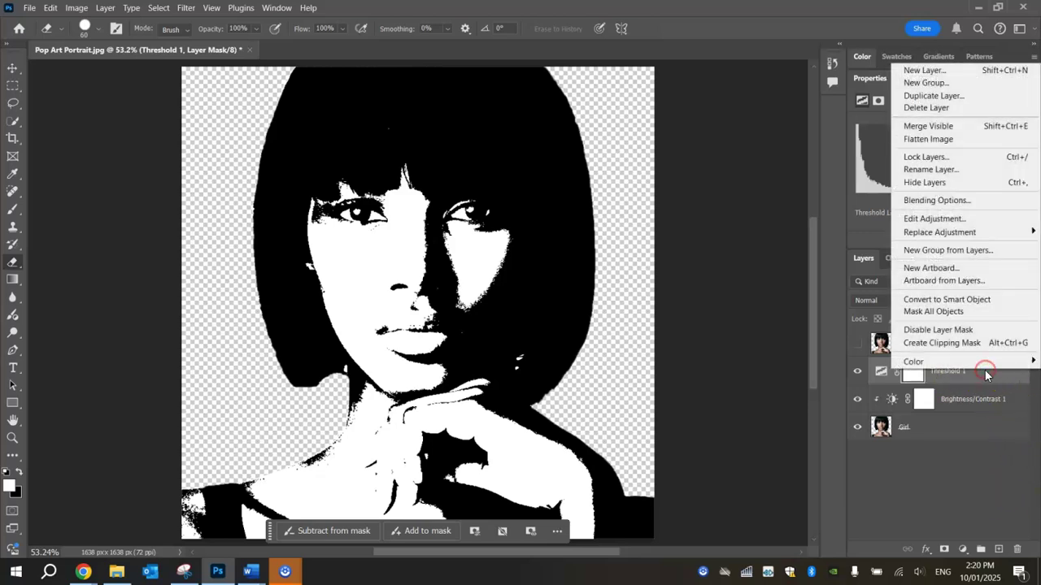
pyautogui.click(975, 348)
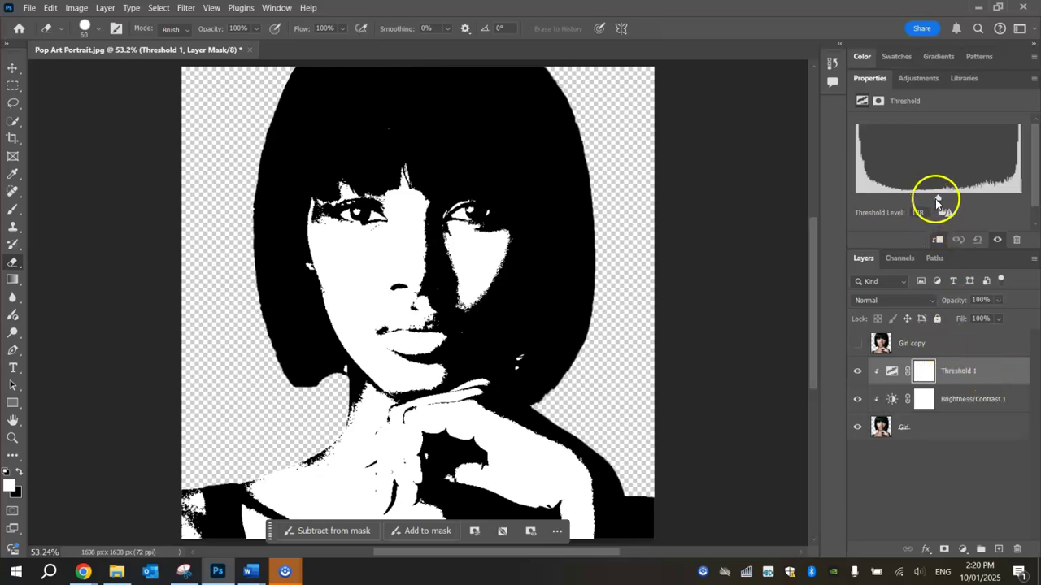
pyautogui.moveTo(935, 198)
pyautogui.mouseDown()
pyautogui.moveTo(914, 195)
pyautogui.moveTo(972, 194)
pyautogui.moveTo(938, 194)
pyautogui.mouseUp()
pyautogui.click(922, 213)
pyautogui.moveTo(545, 326)
pyautogui.mouseDown()
pyautogui.moveTo(516, 332)
pyautogui.moveTo(557, 395)
pyautogui.moveTo(421, 476)
pyautogui.moveTo(362, 430)
pyautogui.moveTo(352, 401)
pyautogui.moveTo(320, 457)
pyautogui.moveTo(255, 486)
pyautogui.moveTo(302, 470)
pyautogui.moveTo(356, 416)
pyautogui.moveTo(309, 464)
pyautogui.moveTo(243, 488)
pyautogui.moveTo(297, 472)
pyautogui.moveTo(350, 403)
pyautogui.moveTo(332, 440)
pyautogui.moveTo(309, 454)
pyautogui.moveTo(193, 487)
pyautogui.moveTo(414, 547)
pyautogui.mouseUp()
pyautogui.moveTo(409, 547); pyautogui.dragTo(956, 431)
# Step: Add a black Stroke effect to the original Girl layer, 3 px in size and positioned inside
pyautogui.click(956, 432)
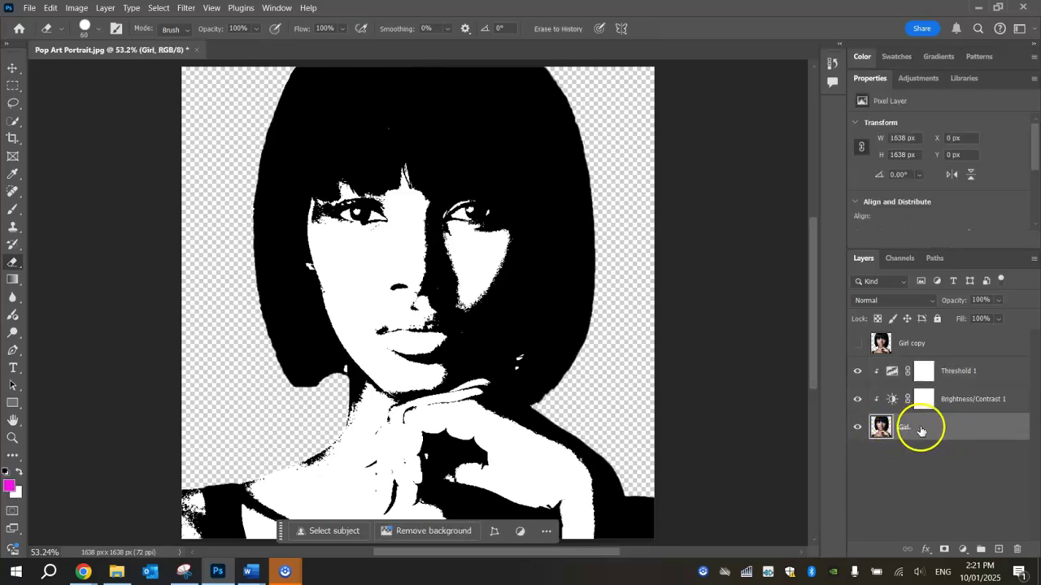
pyautogui.click(978, 429)
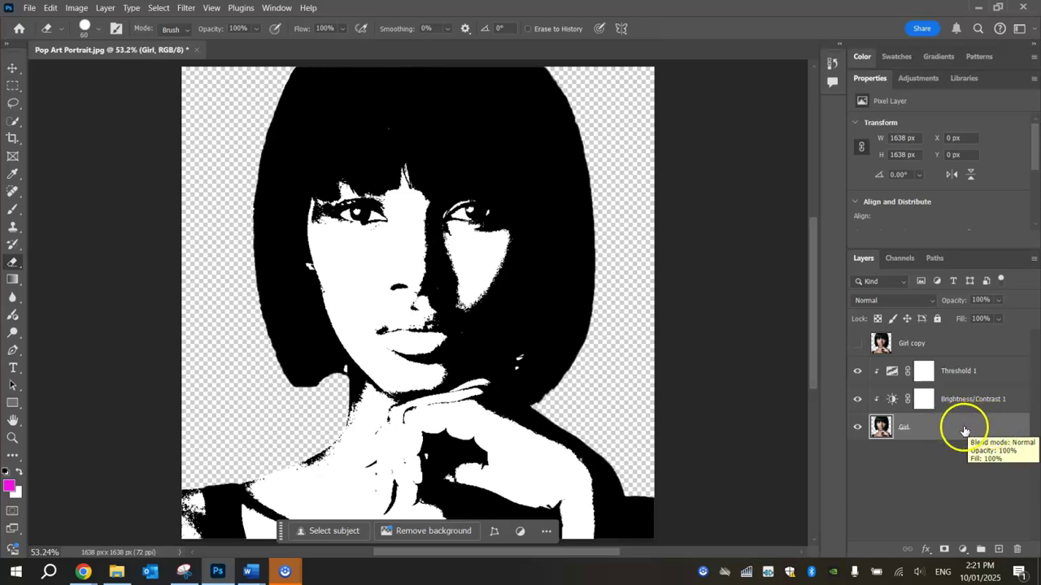
pyautogui.doubleClick(964, 429)
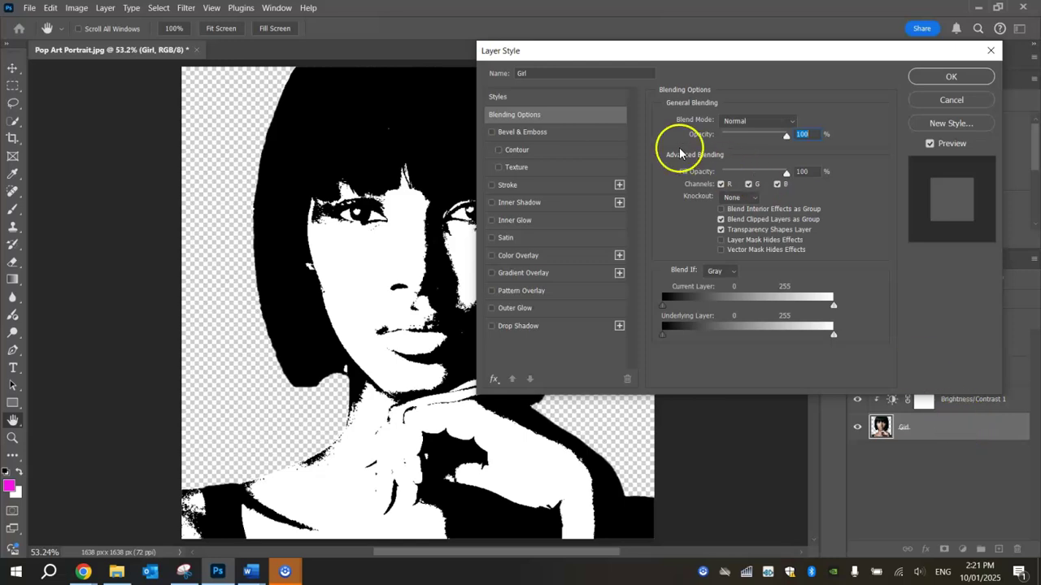
pyautogui.moveTo(526, 51); pyautogui.dragTo(552, 55)
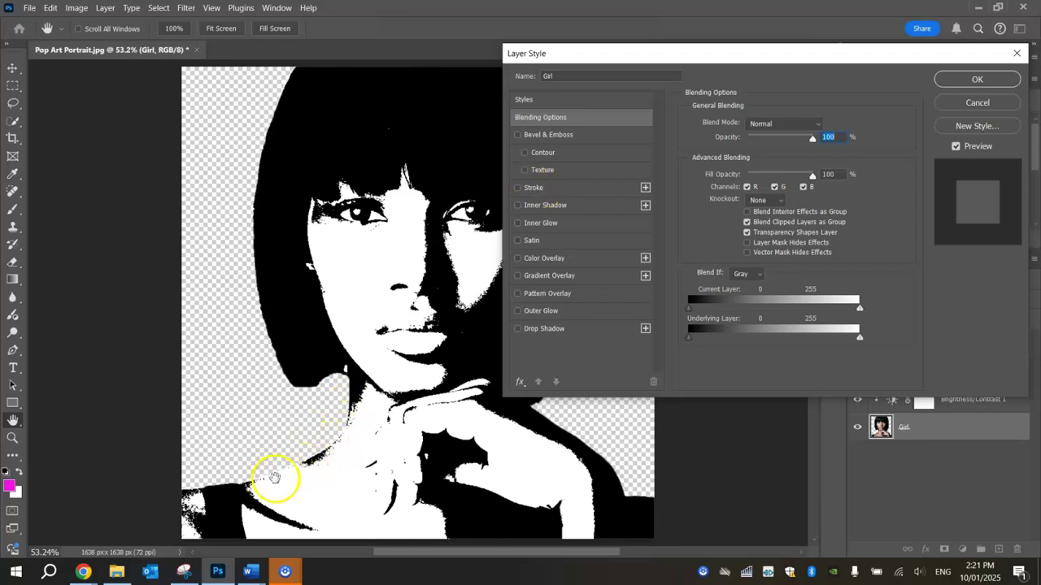
pyautogui.click(556, 188)
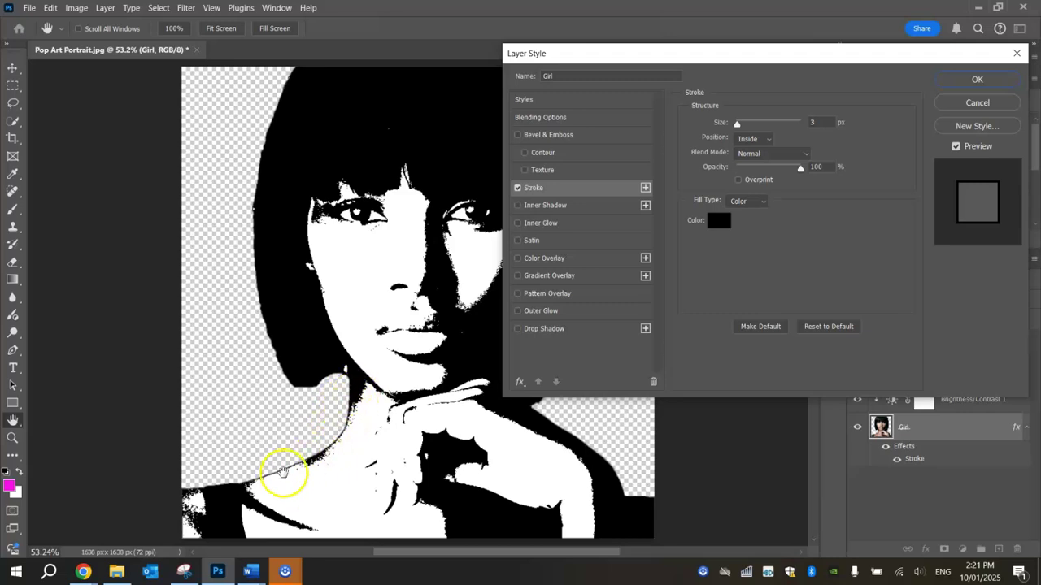
pyautogui.moveTo(738, 123)
pyautogui.mouseDown()
pyautogui.moveTo(768, 128)
pyautogui.moveTo(739, 125)
pyautogui.mouseUp()
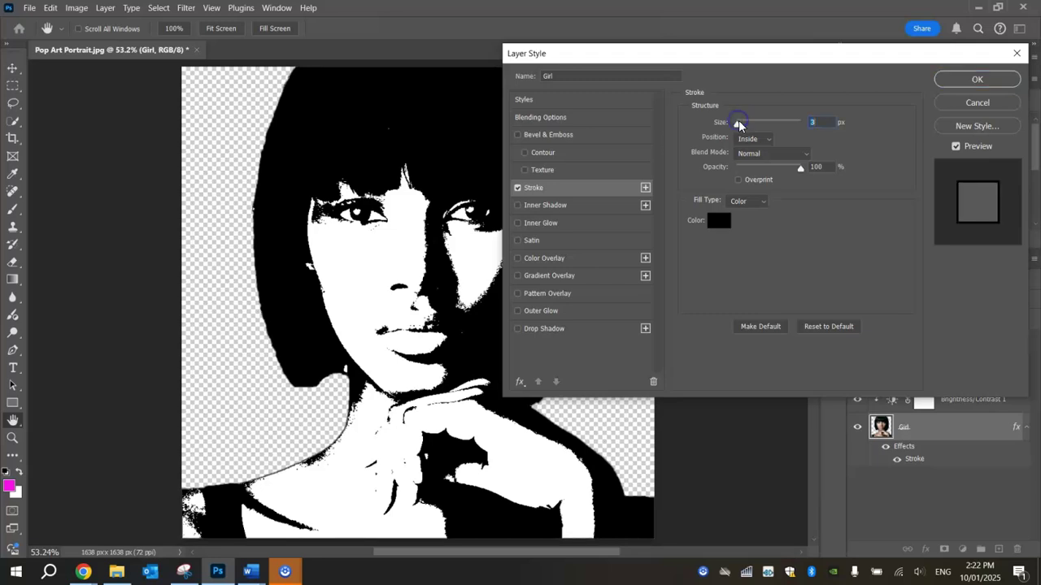
pyautogui.click(752, 139)
pyautogui.click(774, 214)
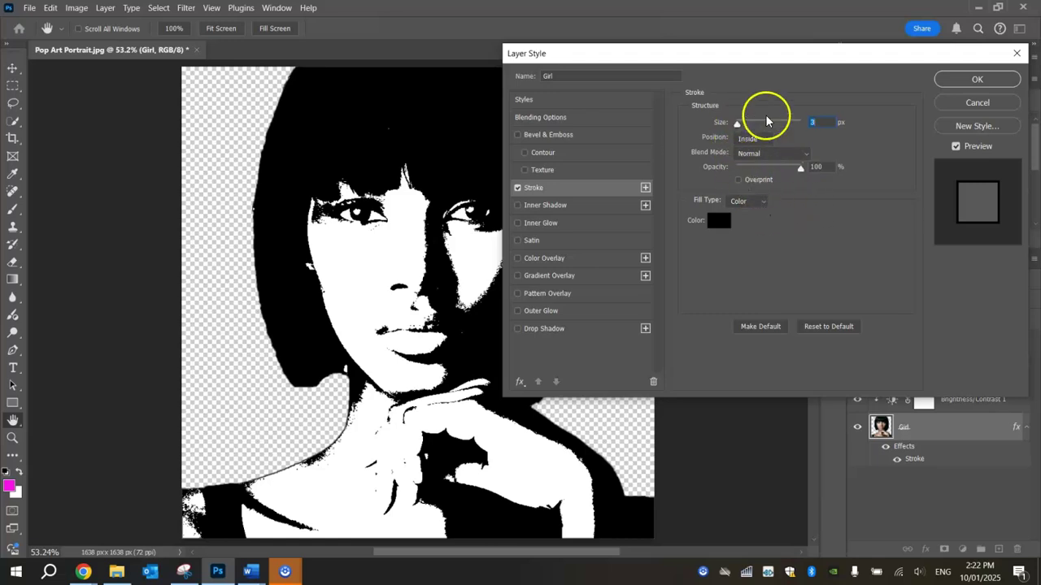
pyautogui.click(820, 122)
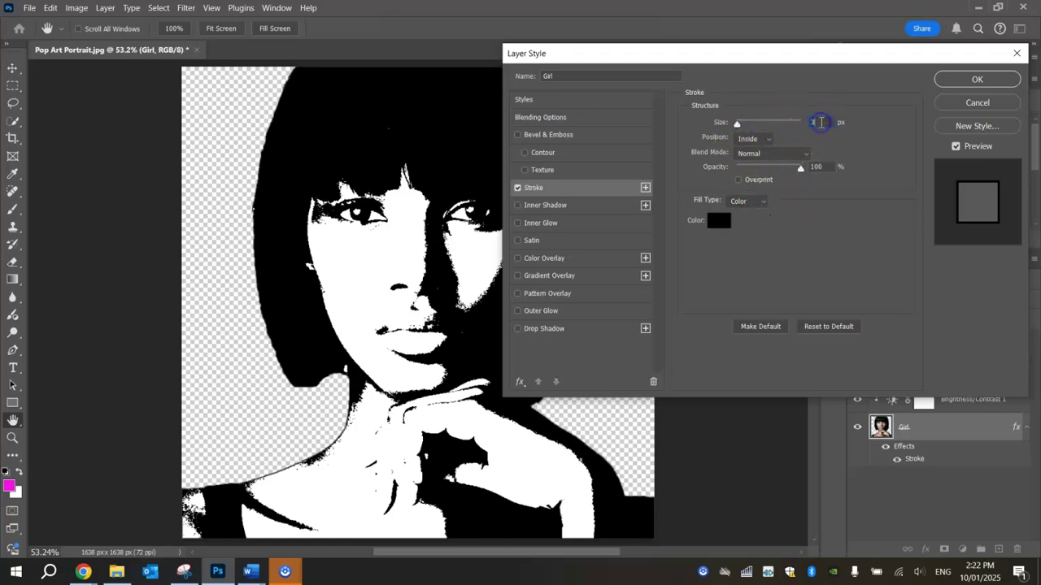
pyautogui.click(998, 79)
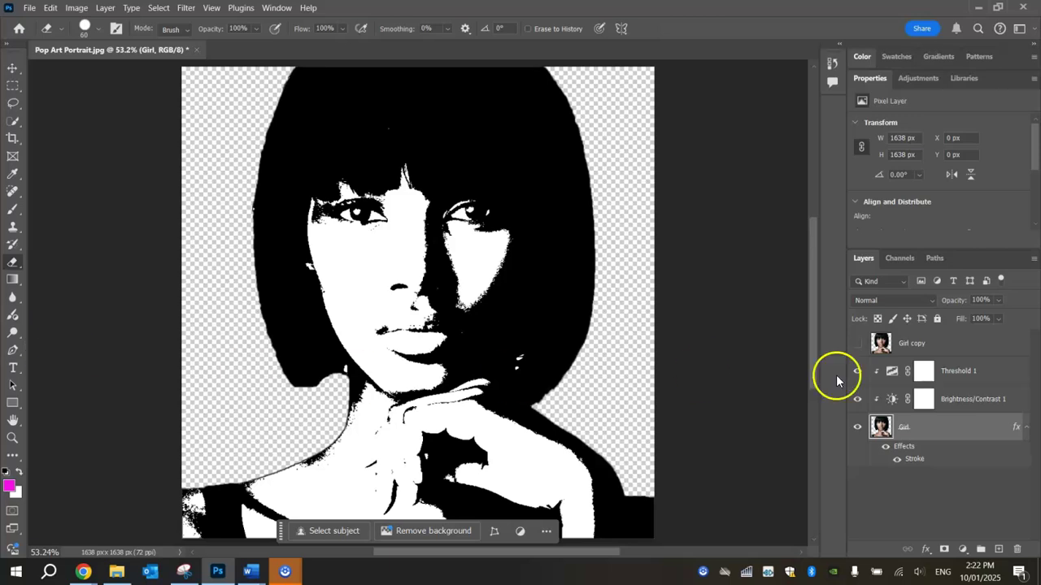
# Step: Select the Girl copy layer and make it visible
pyautogui.click(951, 348)
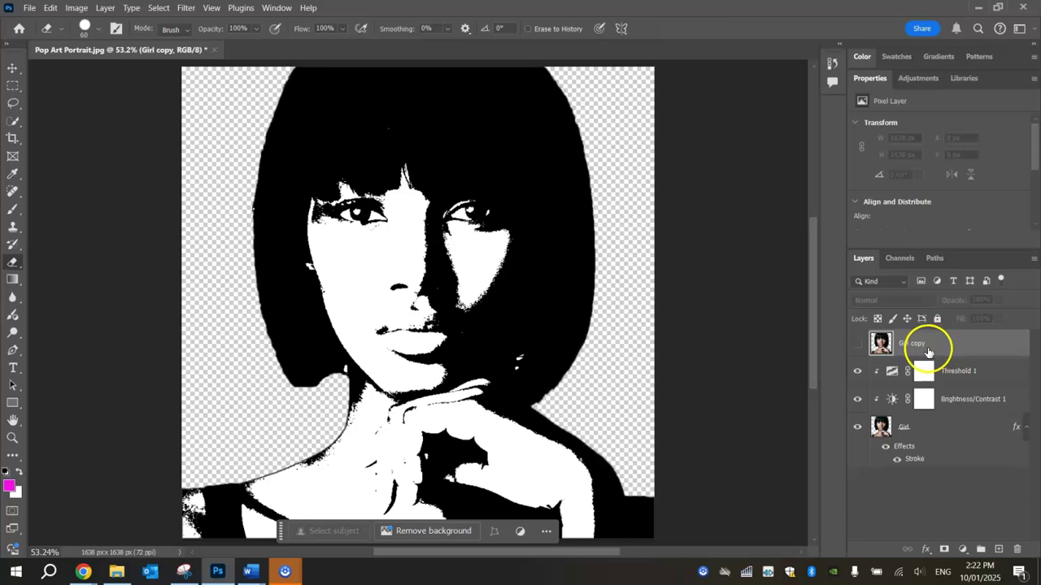
pyautogui.click(857, 348)
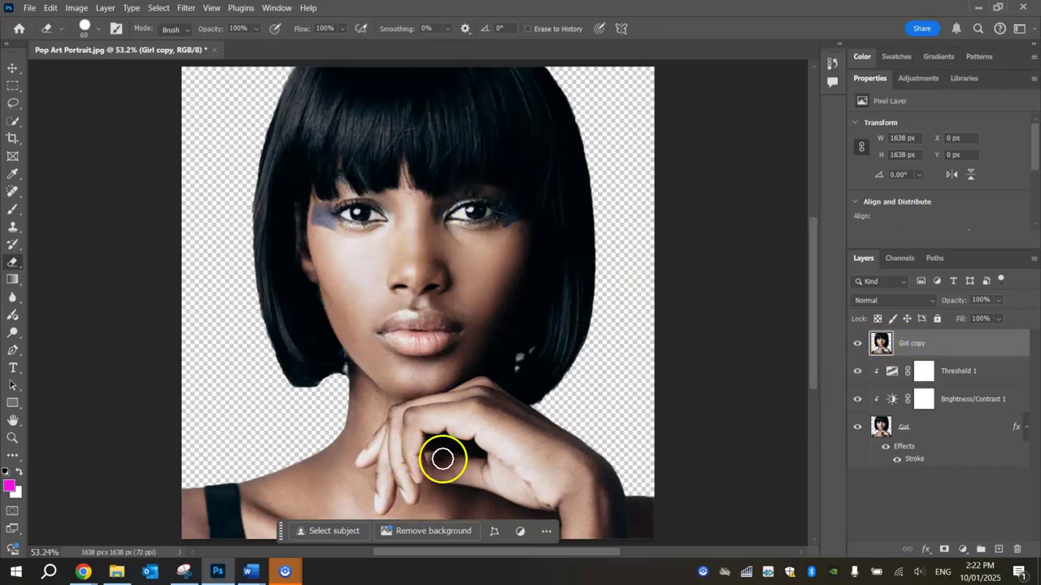
pyautogui.click(857, 347)
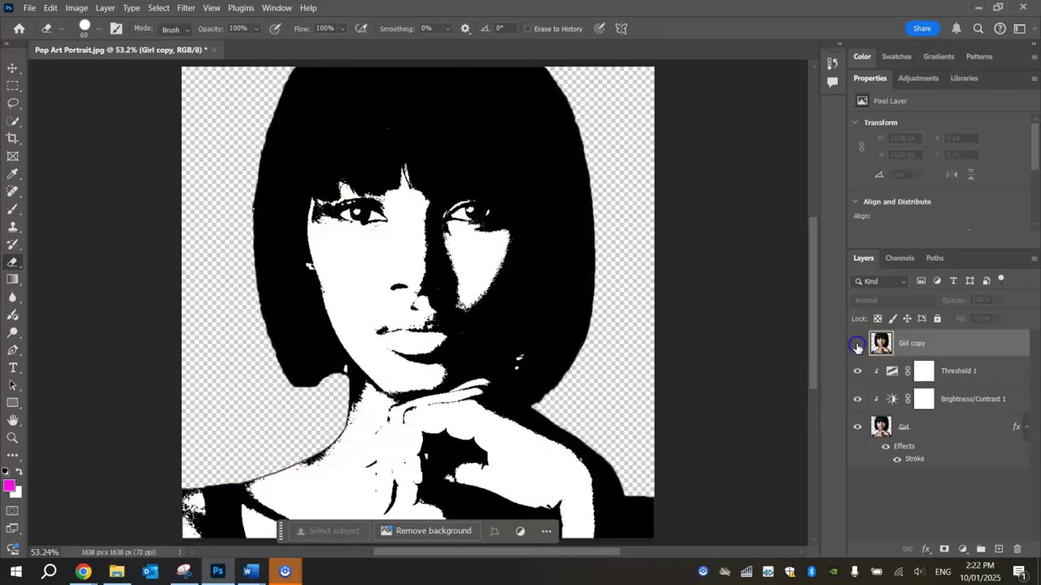
pyautogui.click(857, 348)
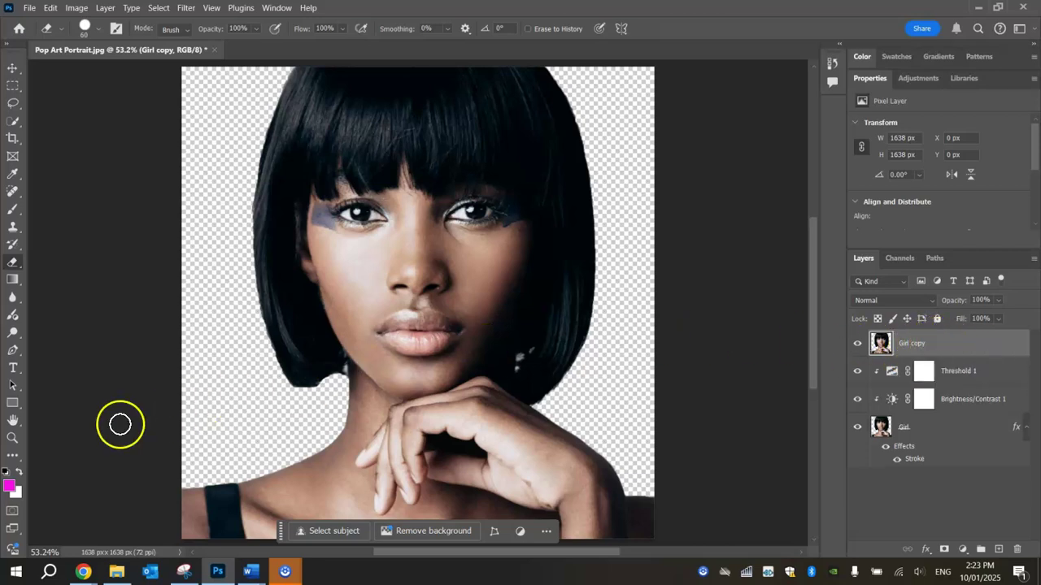
# Step: Reset the foreground and background colours to the default black and white
pyautogui.click(6, 474)
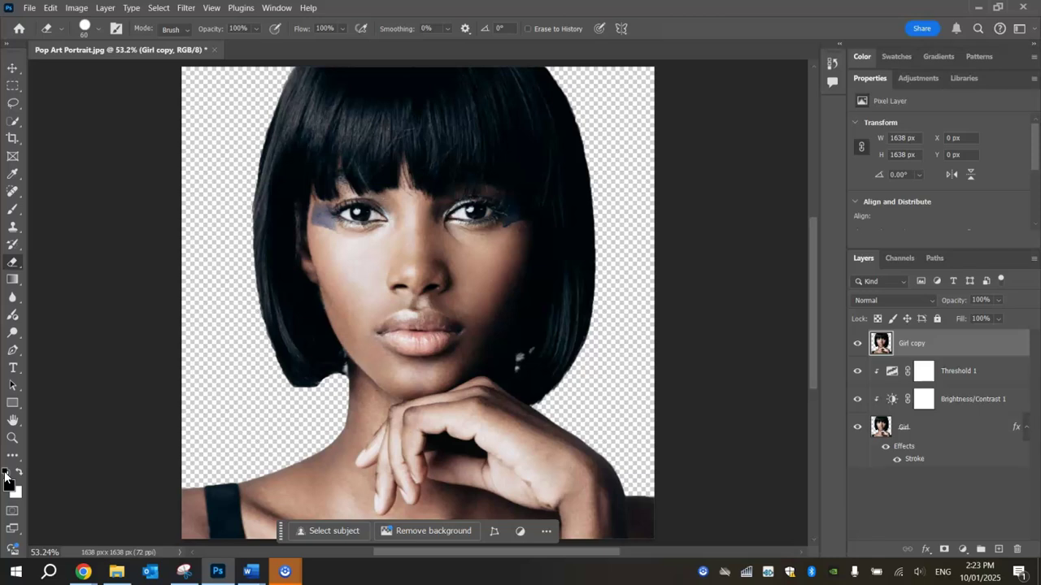
pyautogui.click(10, 488)
pyautogui.click(13, 500)
# Step: Open the Filter Gallery for the Girl copy layer and choose the Photocopy filter from the Sketch category
pyautogui.click(186, 8)
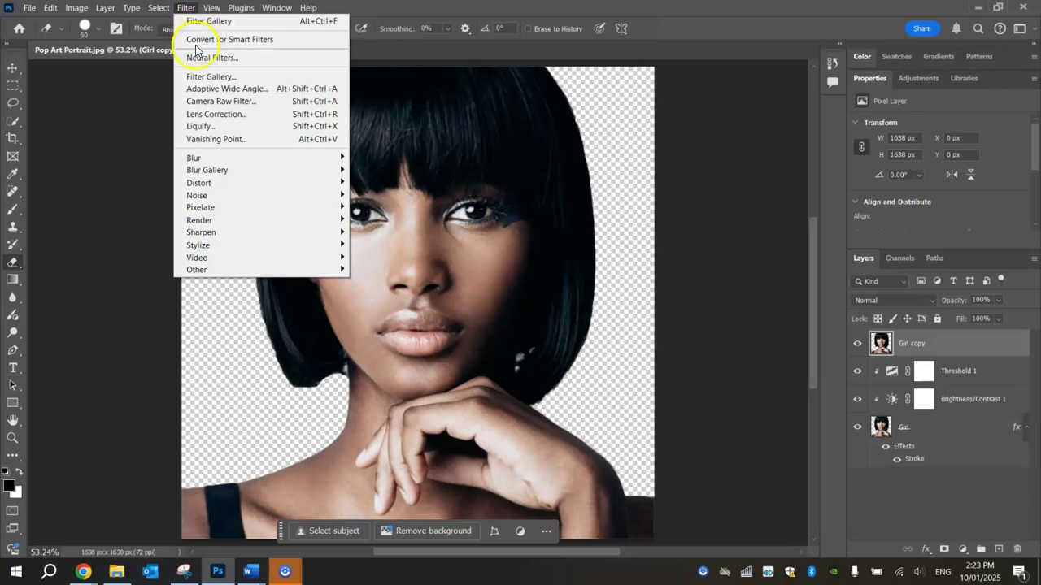
pyautogui.click(213, 77)
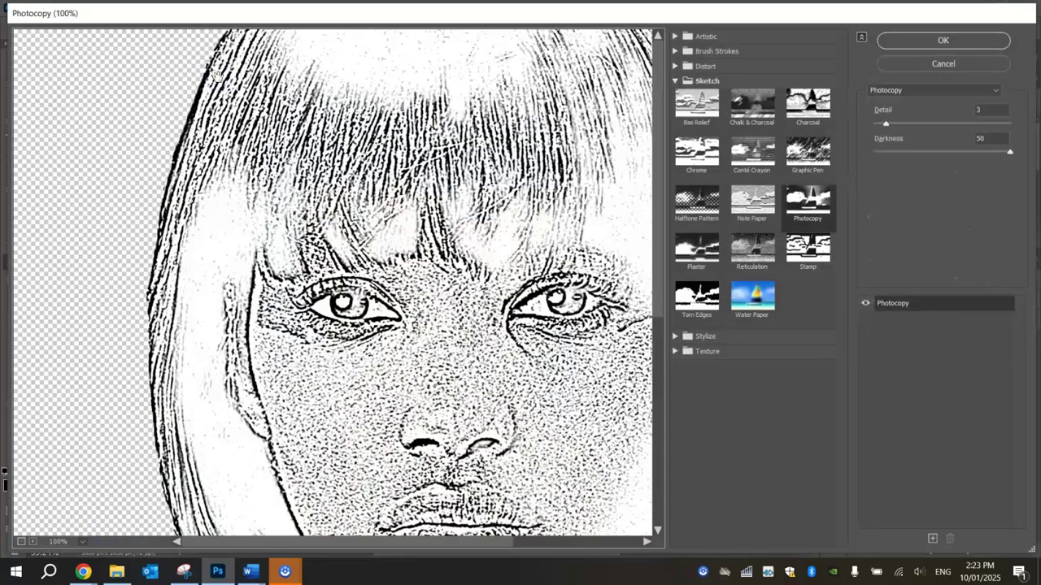
pyautogui.click(675, 81)
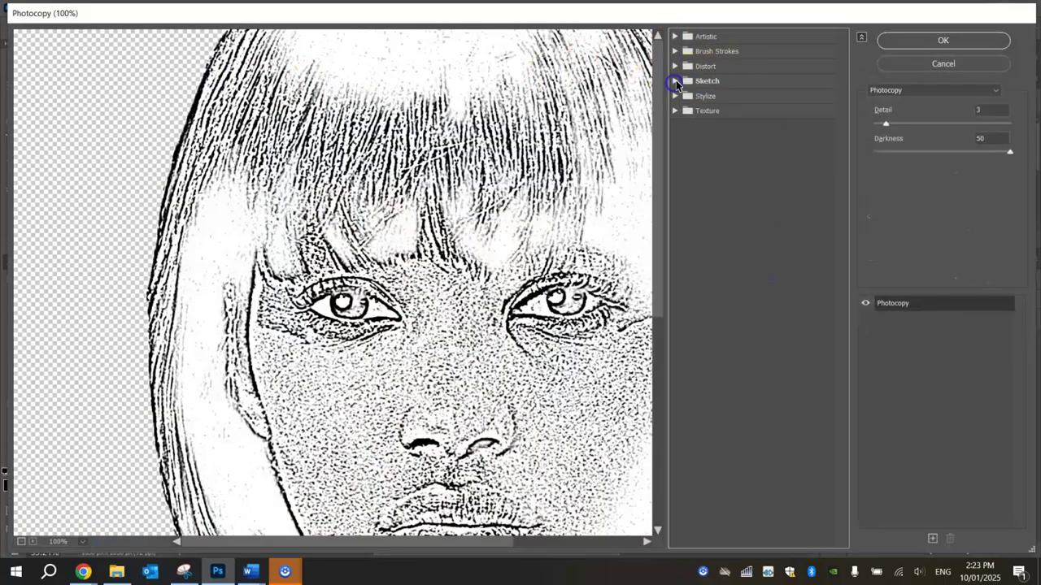
pyautogui.click(675, 81)
pyautogui.click(675, 81)
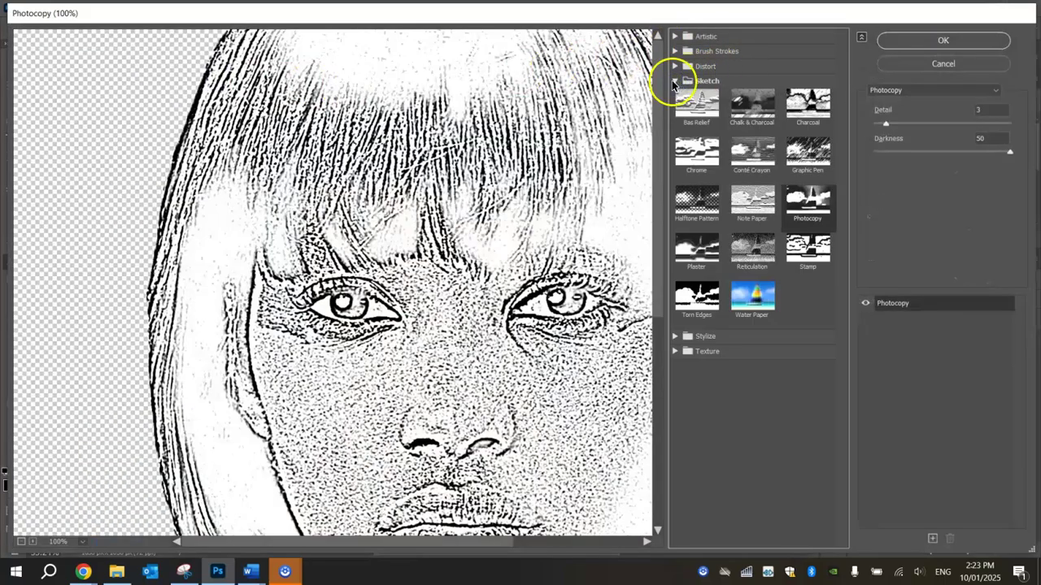
pyautogui.click(675, 80)
pyautogui.click(801, 200)
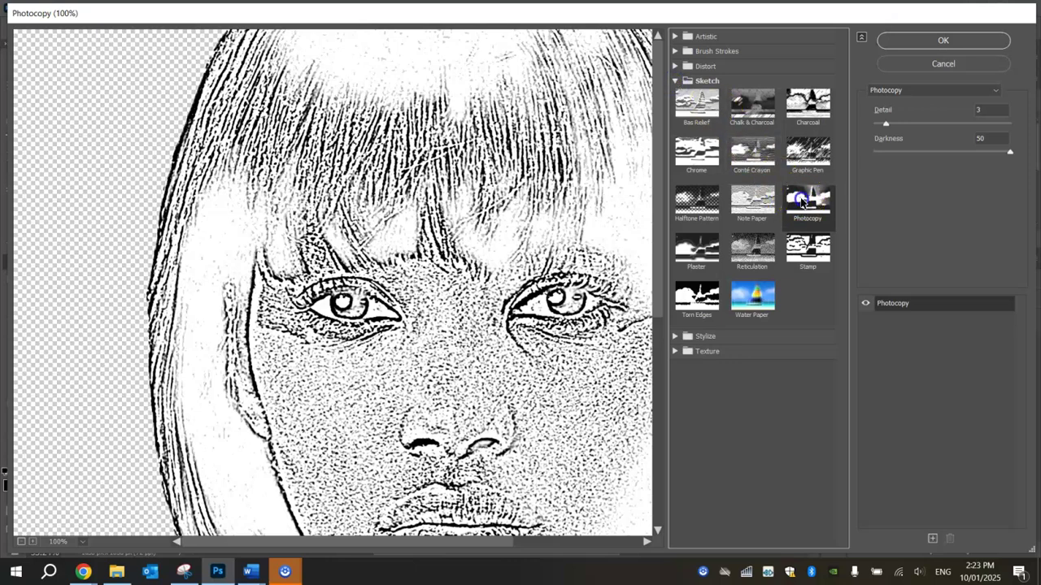
# Step: Set the Photocopy filter's detail to 3 and darkness to 50, and apply it to the Girl copy layer
pyautogui.click(22, 541)
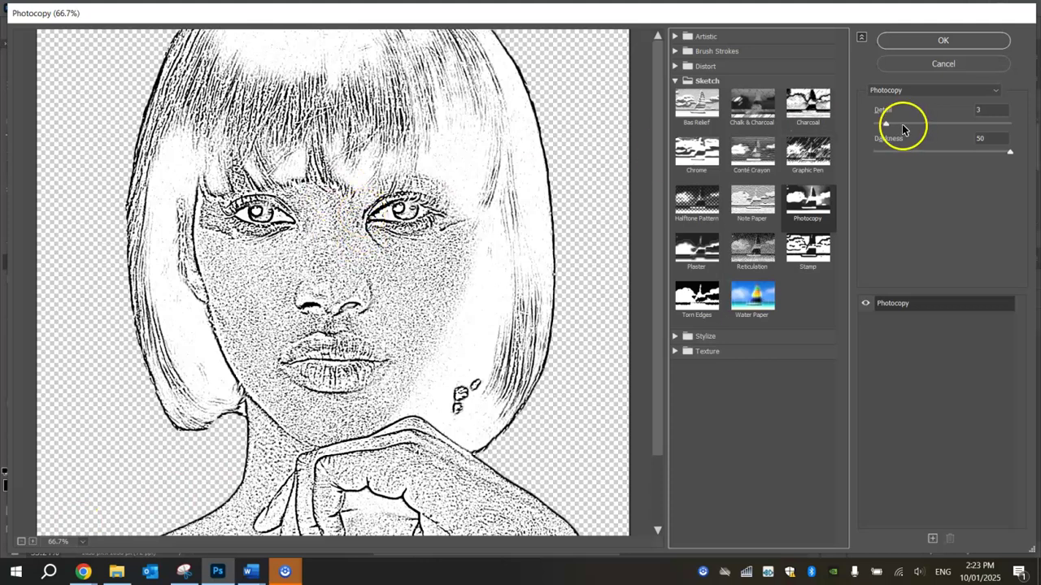
pyautogui.click(915, 130)
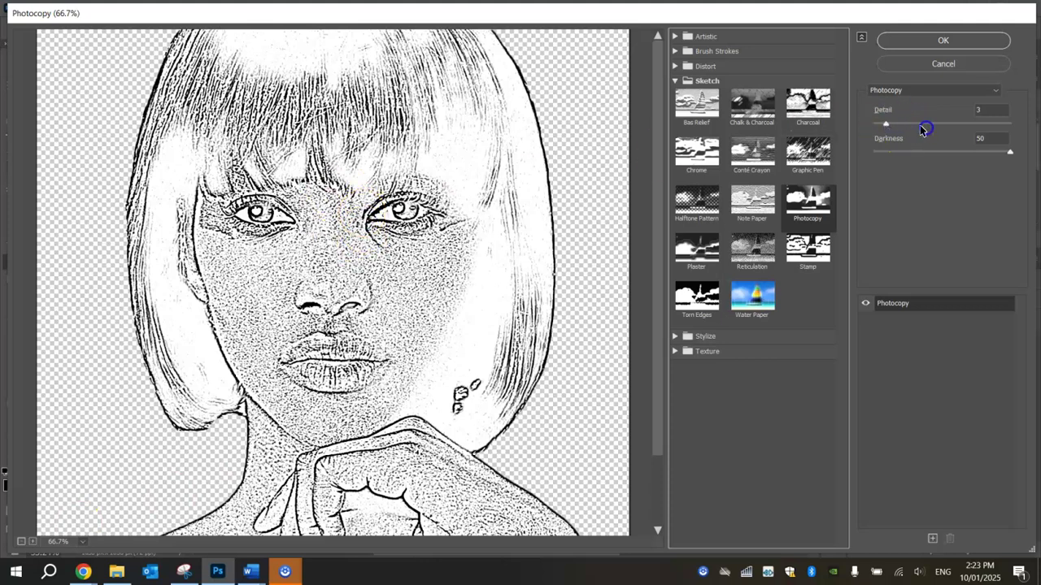
pyautogui.moveTo(922, 130); pyautogui.dragTo(901, 128)
pyautogui.moveTo(1009, 152)
pyautogui.mouseDown()
pyautogui.moveTo(894, 154)
pyautogui.moveTo(913, 155)
pyautogui.moveTo(892, 128)
pyautogui.mouseUp()
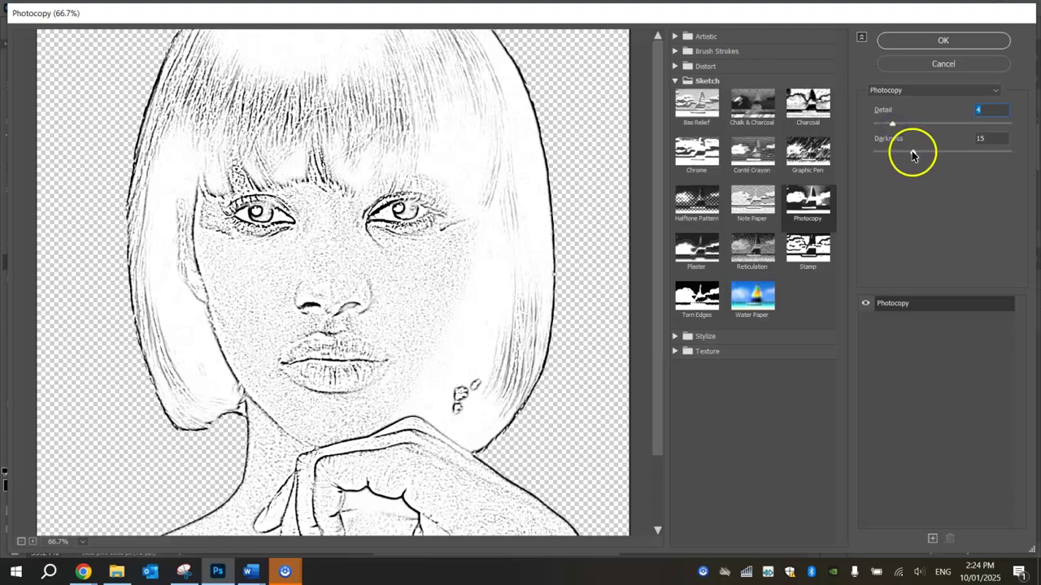
pyautogui.moveTo(912, 154)
pyautogui.mouseDown()
pyautogui.moveTo(1028, 159)
pyautogui.moveTo(929, 233)
pyautogui.mouseUp()
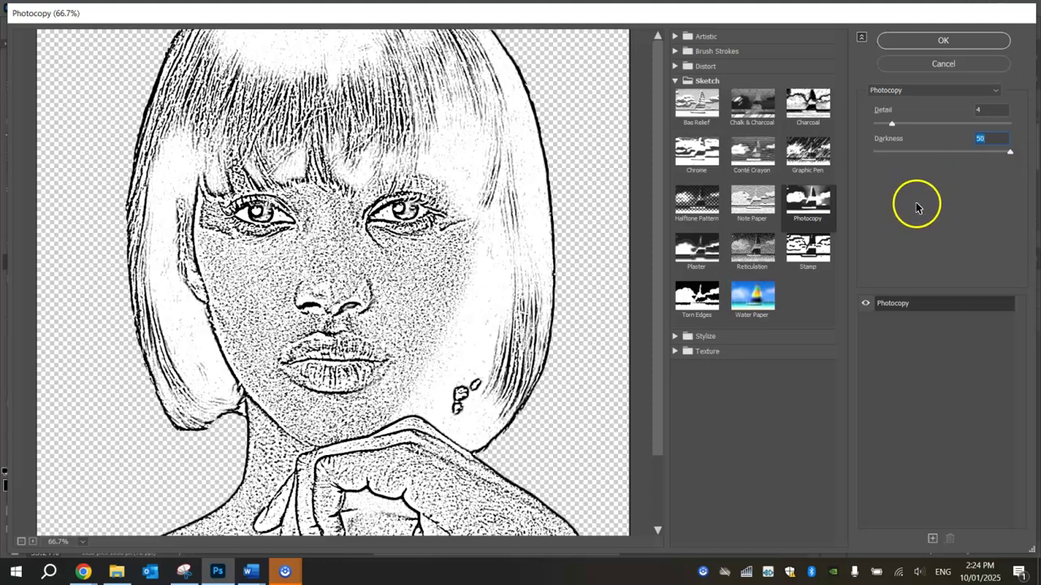
pyautogui.click(953, 42)
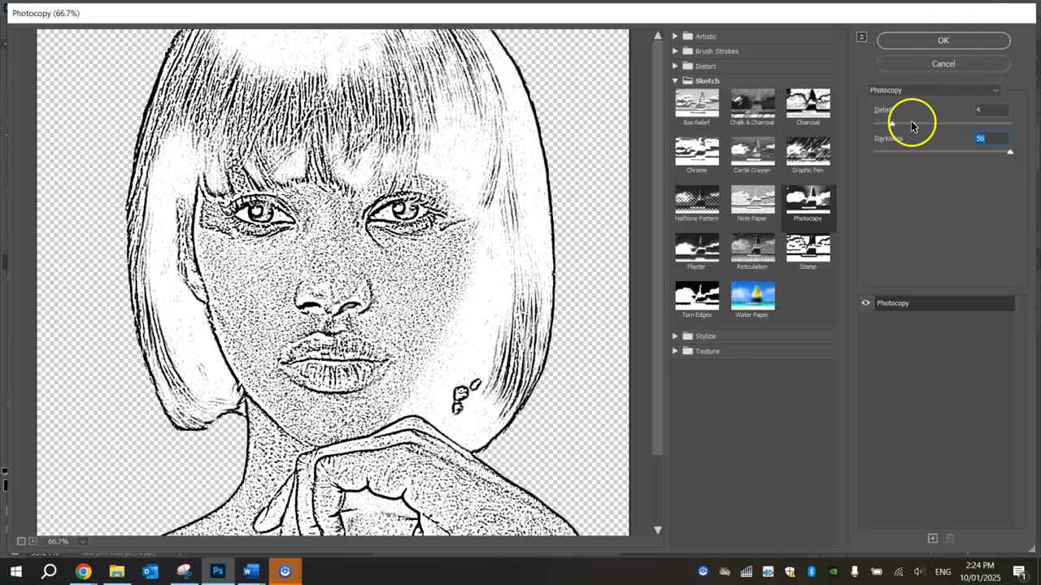
pyautogui.moveTo(891, 125); pyautogui.dragTo(885, 127)
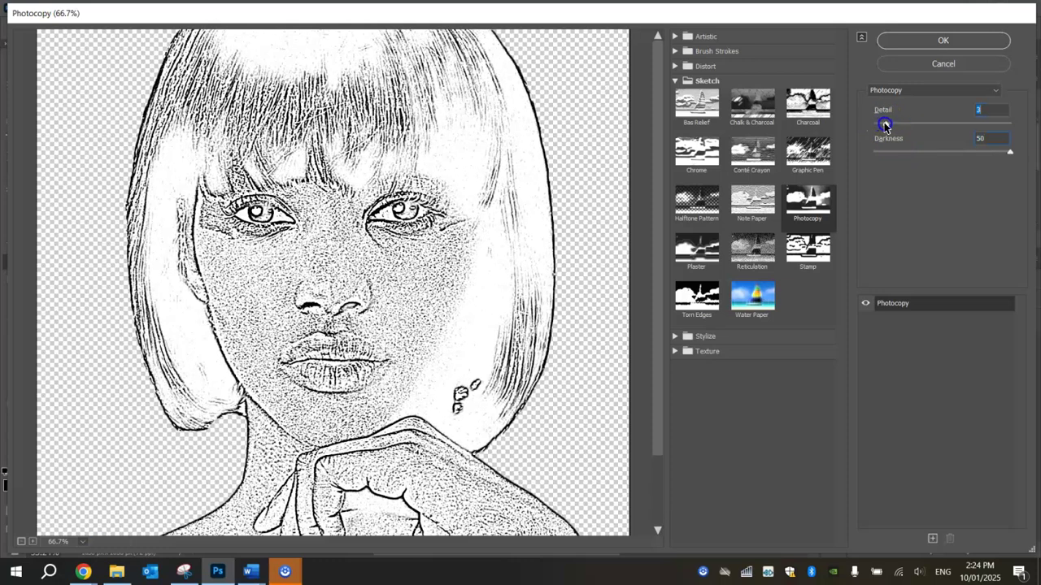
pyautogui.click(991, 110)
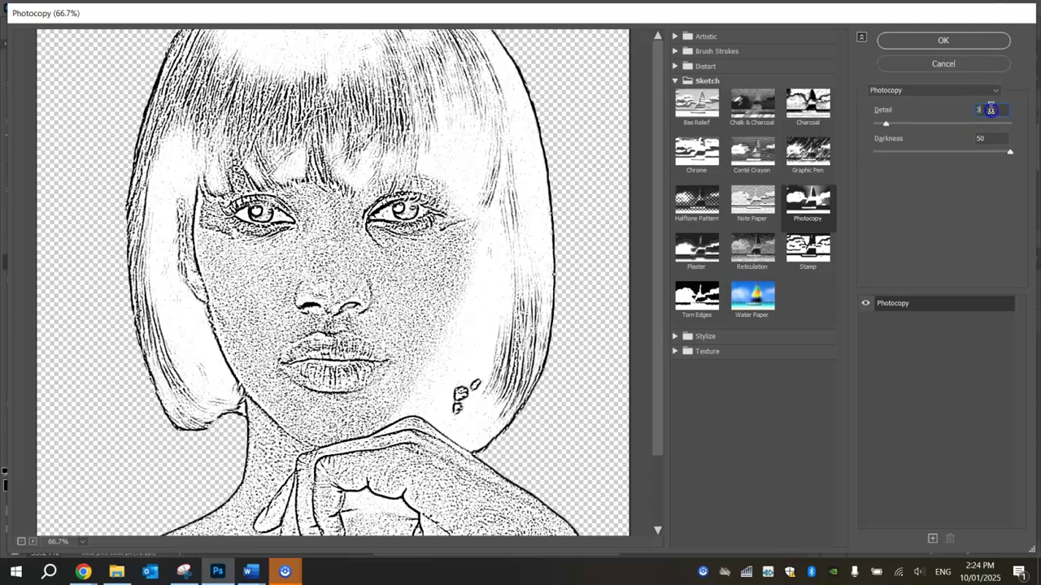
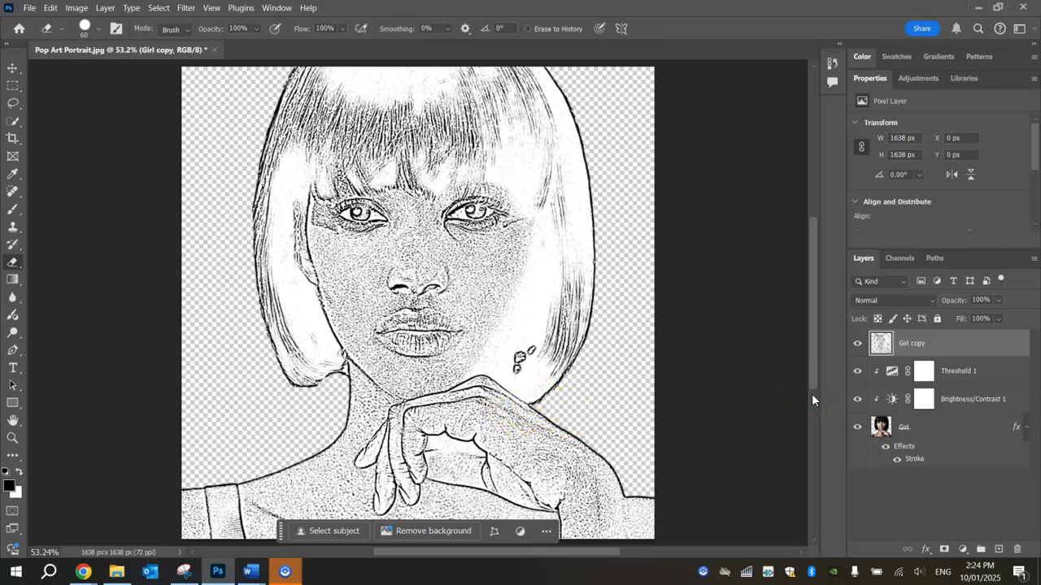
# Step: Set the blend mode of the Girl copy layer to Multiply
pyautogui.moveTo(943, 355)
pyautogui.mouseDown()
pyautogui.moveTo(936, 327)
pyautogui.moveTo(923, 344)
pyautogui.mouseUp()
pyautogui.click(933, 303)
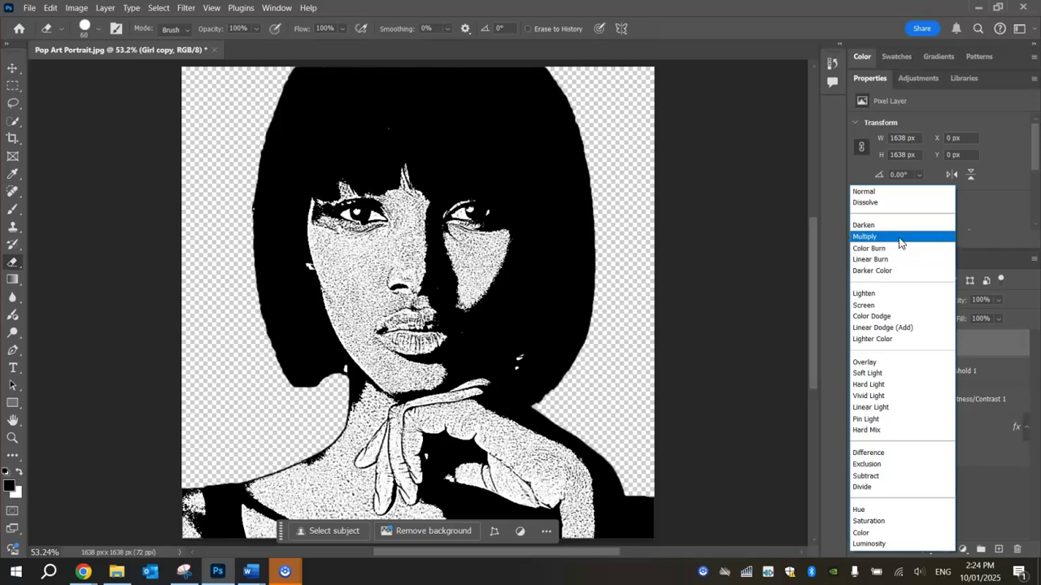
pyautogui.click(898, 253)
pyautogui.click(892, 237)
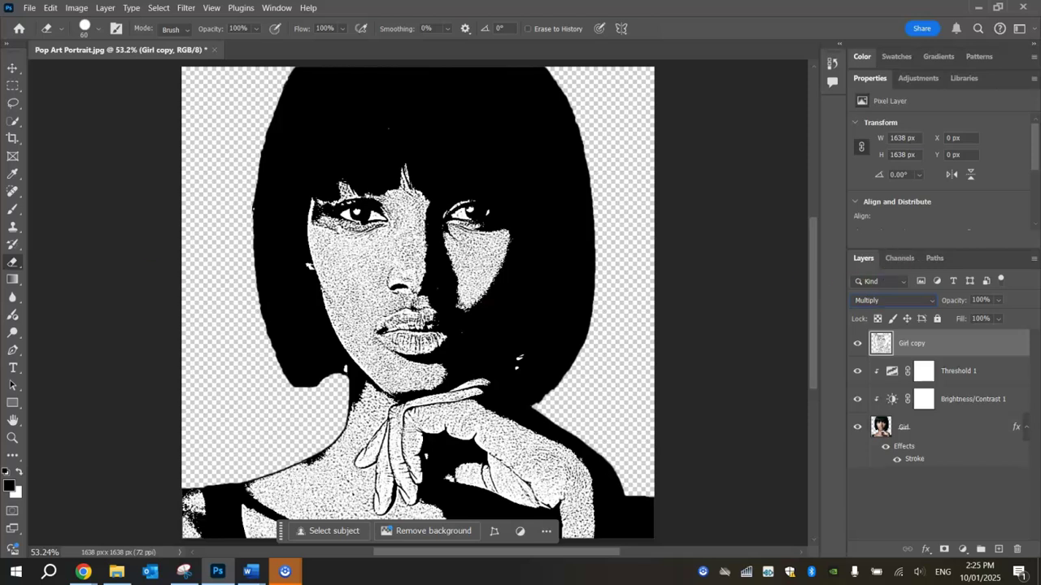
pyautogui.click(894, 300)
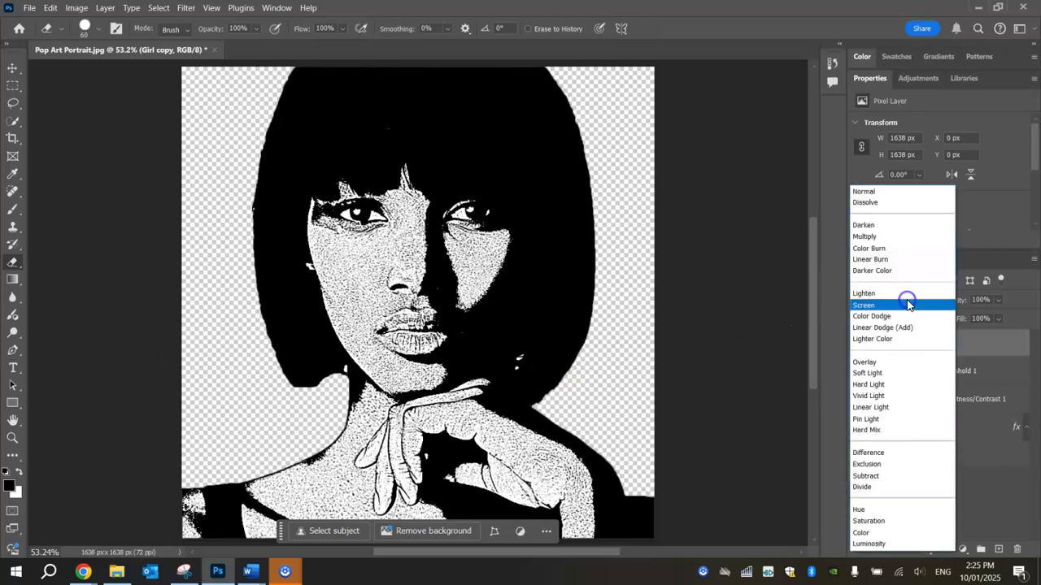
pyautogui.click(871, 236)
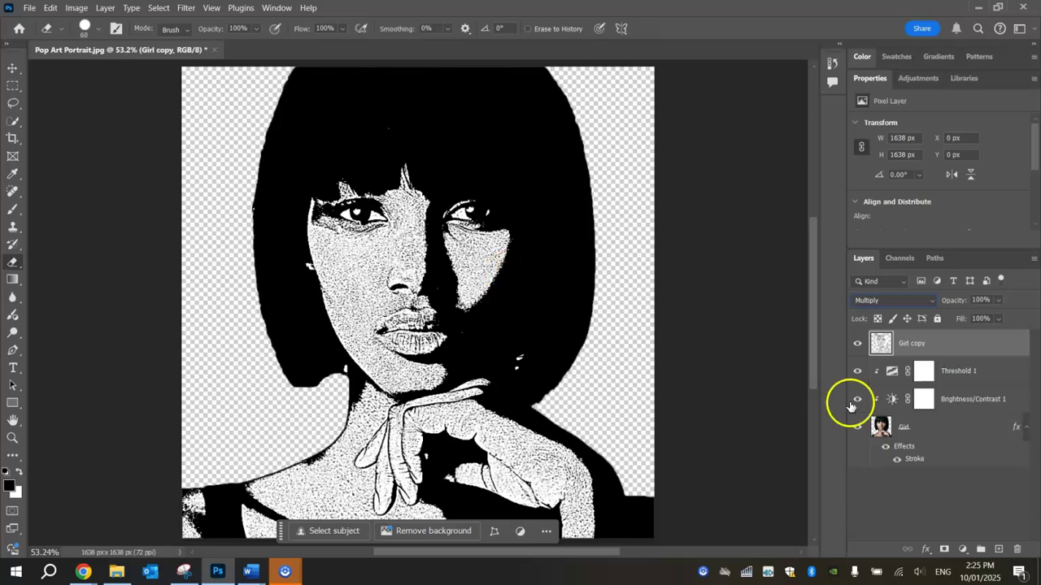
# Step: Add a Levels adjustment layer above the Girl copy layer and brighten it with a midtone level of 1.53 and a white level of 184
pyautogui.click(963, 551)
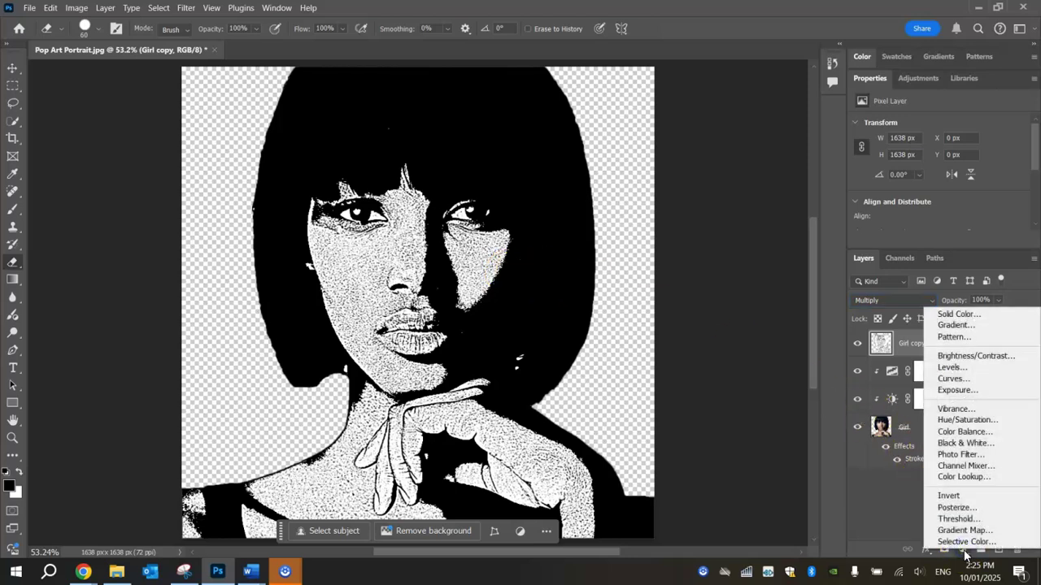
pyautogui.click(974, 376)
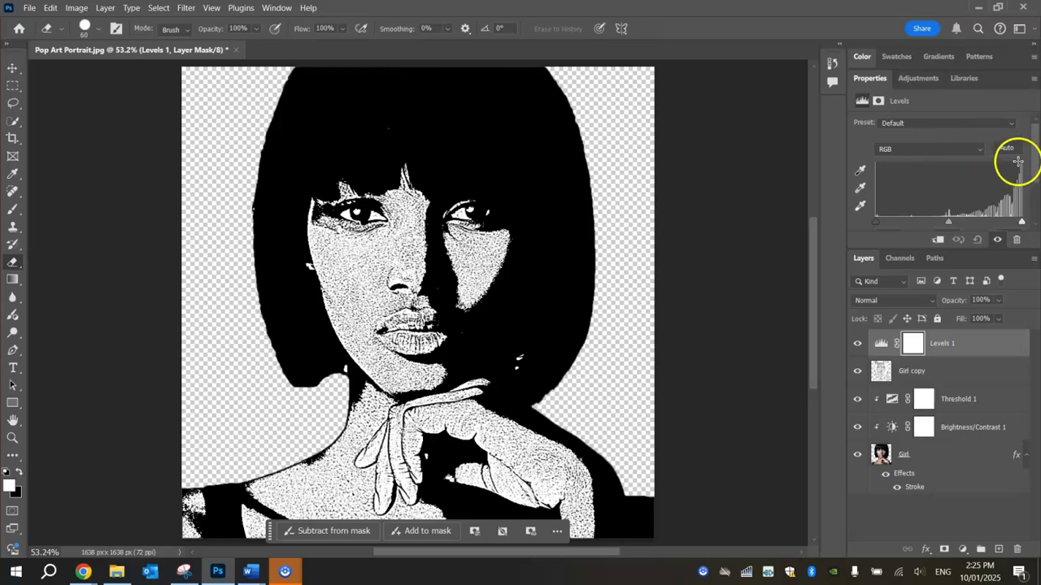
pyautogui.scroll(-2, 1035, 163)
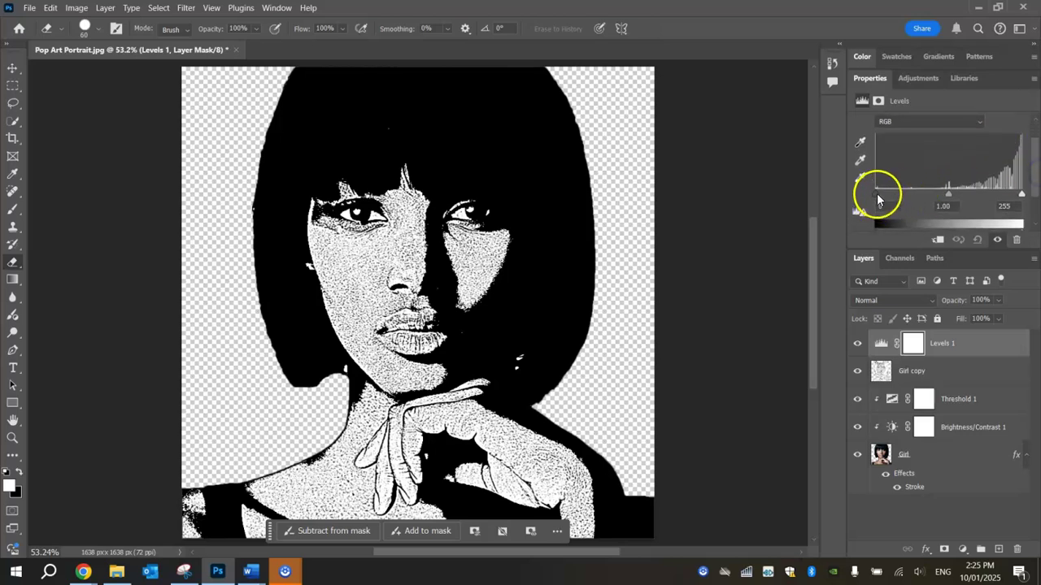
pyautogui.moveTo(946, 195); pyautogui.dragTo(925, 196)
pyautogui.click(1022, 195)
pyautogui.moveTo(1023, 195); pyautogui.dragTo(981, 196)
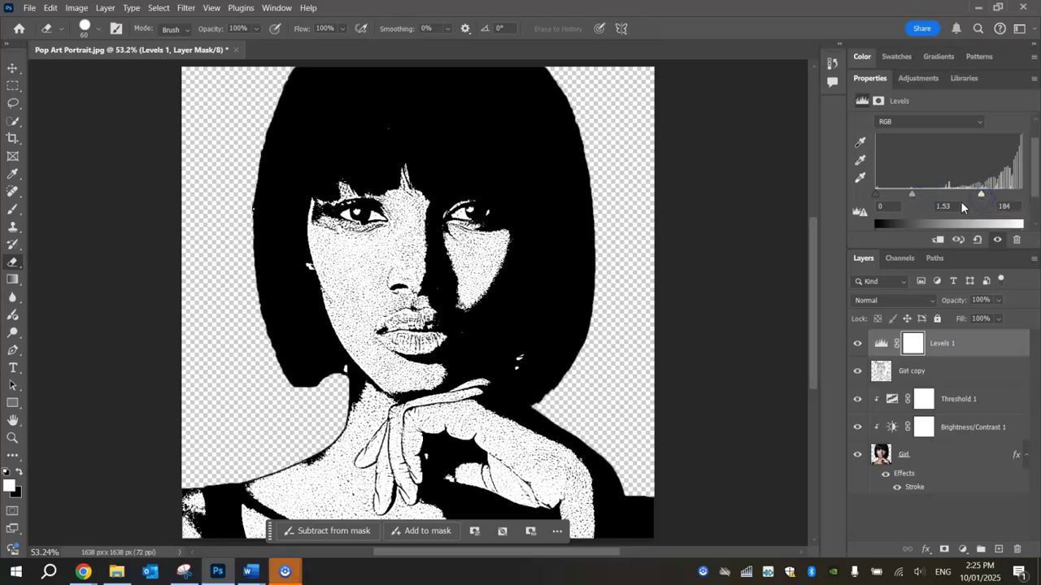
# Step: Set the Levels 1 adjustment's black input level to 20 and its midtone level to 1
pyautogui.click(897, 209)
pyautogui.write('20')
pyautogui.click(889, 195)
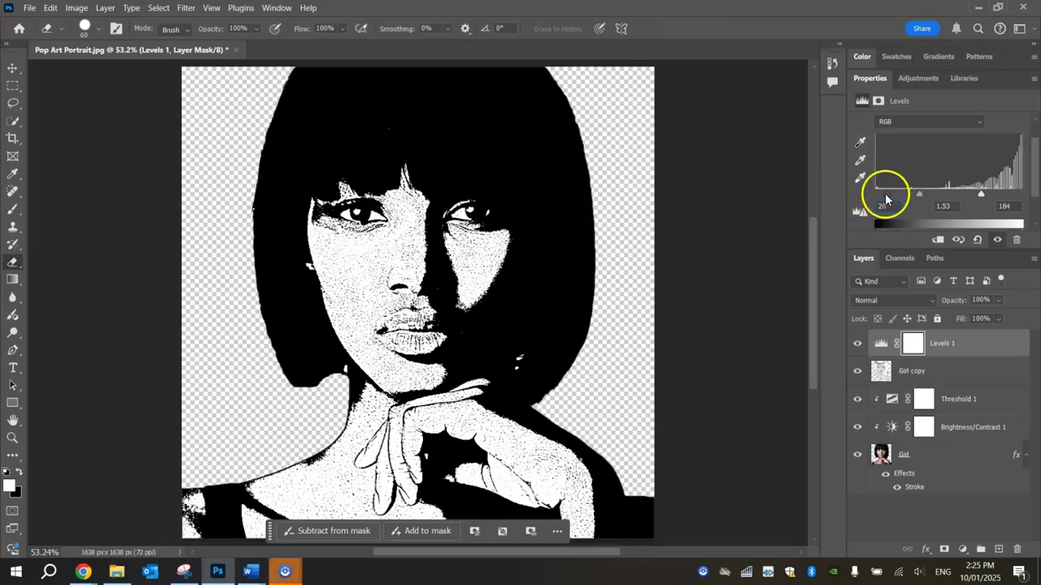
pyautogui.click(945, 205)
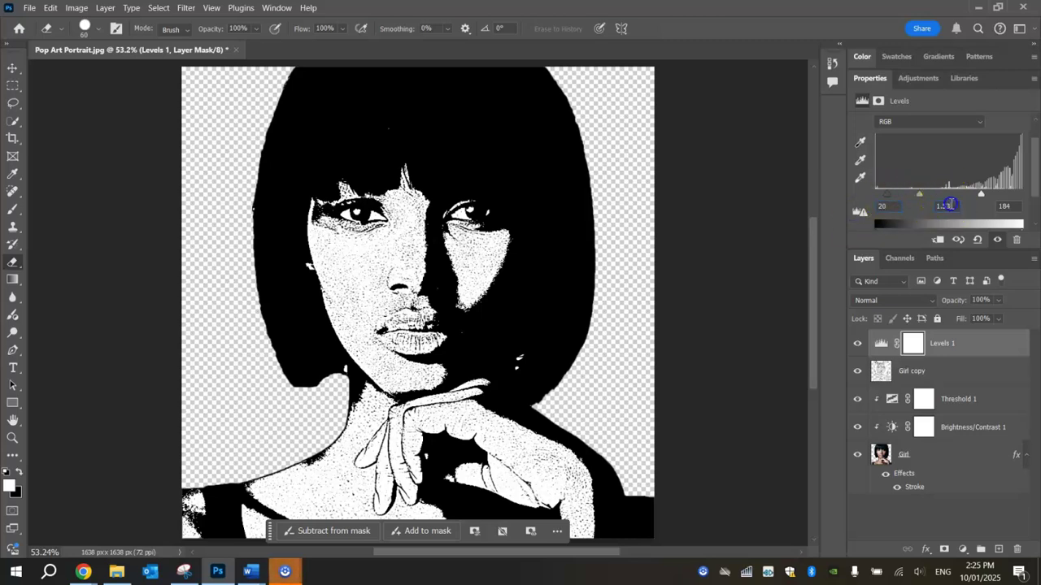
pyautogui.moveTo(896, 204); pyautogui.dragTo(932, 203)
pyautogui.click(945, 201)
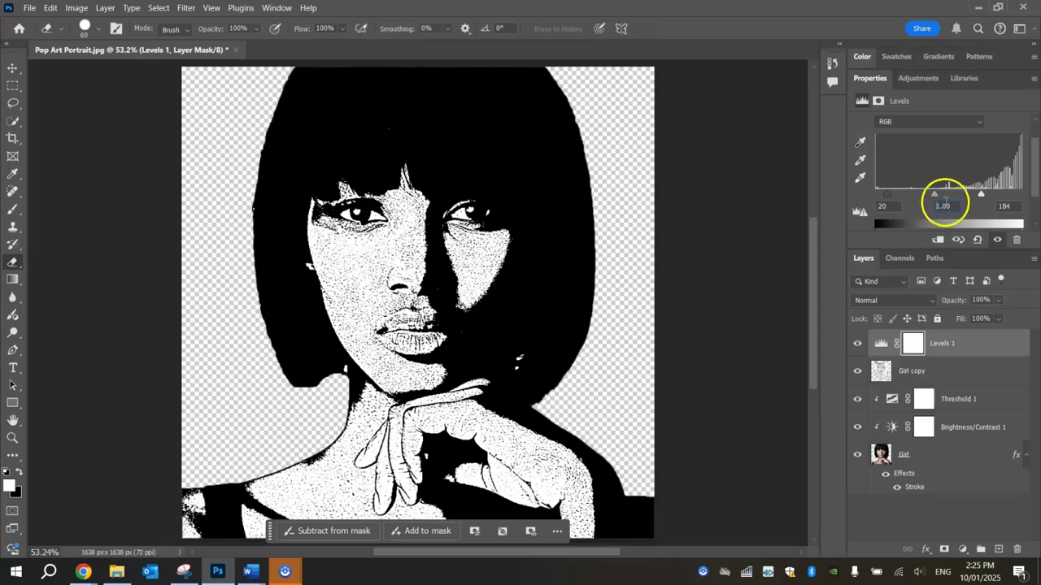
# Step: Set the white input level of the Levels 1 adjustment to 100 and deselect the layer
pyautogui.moveTo(982, 194)
pyautogui.mouseDown()
pyautogui.moveTo(995, 195)
pyautogui.moveTo(984, 195)
pyautogui.mouseUp()
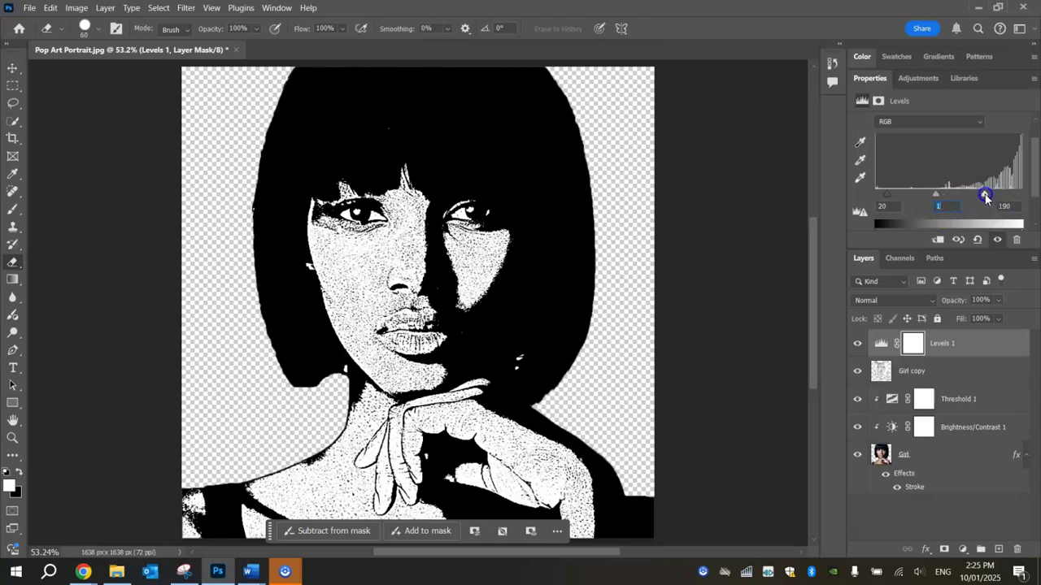
pyautogui.press('Tab')
pyautogui.click(996, 251)
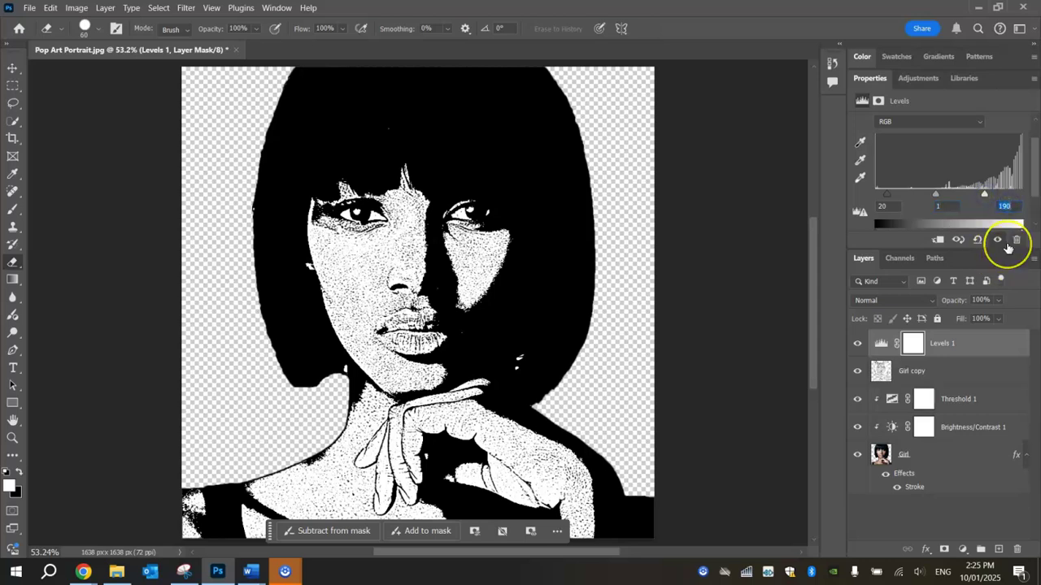
pyautogui.write('100')
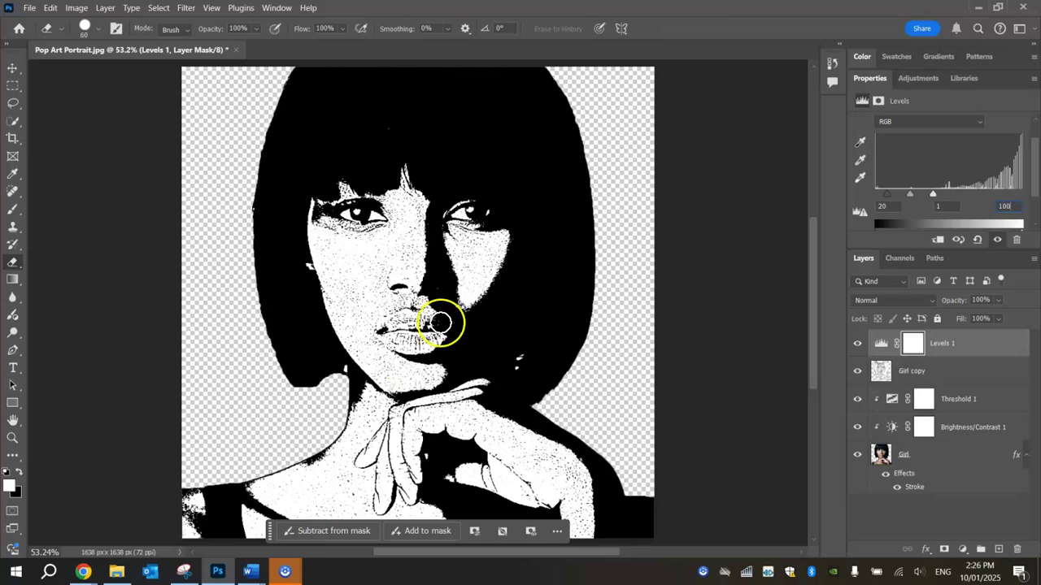
pyautogui.click(948, 520)
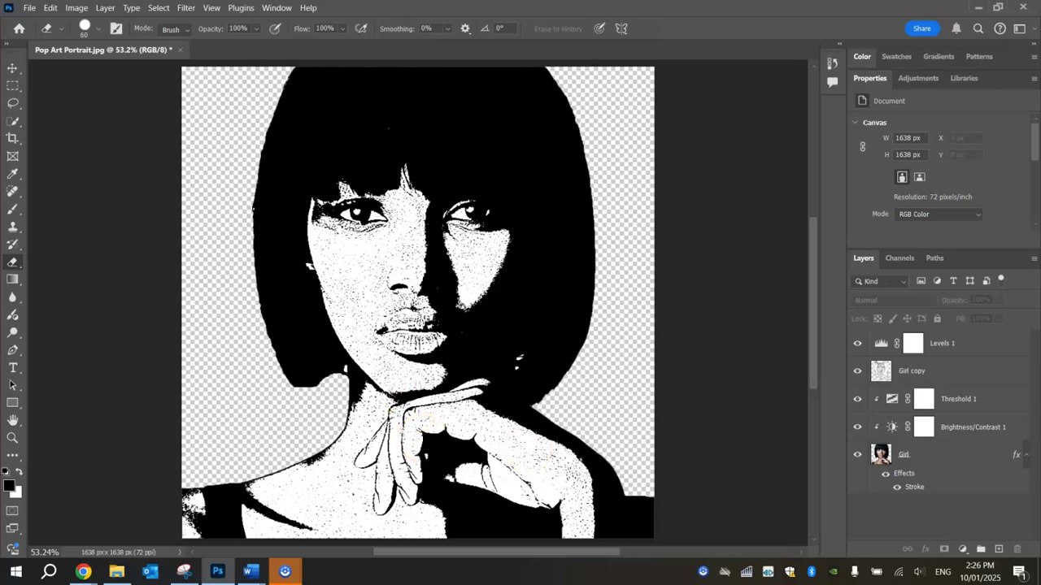
# Step: Select all layers from Levels 1 down to Girl and convert them into a single smart object
pyautogui.click(419, 414)
pyautogui.moveTo(419, 414); pyautogui.dragTo(514, 408)
pyautogui.click(973, 342)
pyautogui.moveTo(911, 345); pyautogui.dragTo(989, 347)
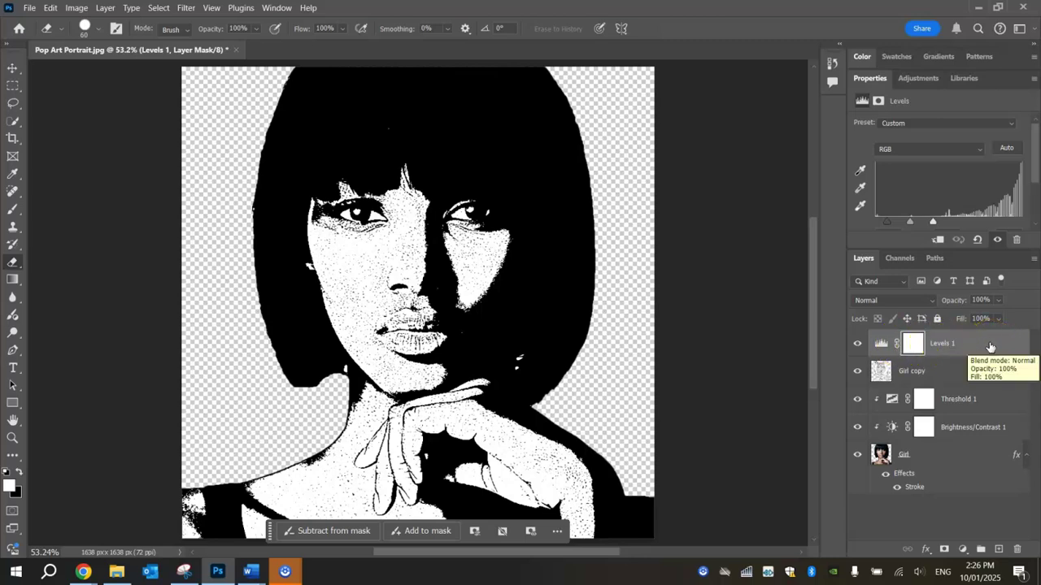
pyautogui.keyDown('shift'); pyautogui.click(974, 459); pyautogui.keyUp('shift')
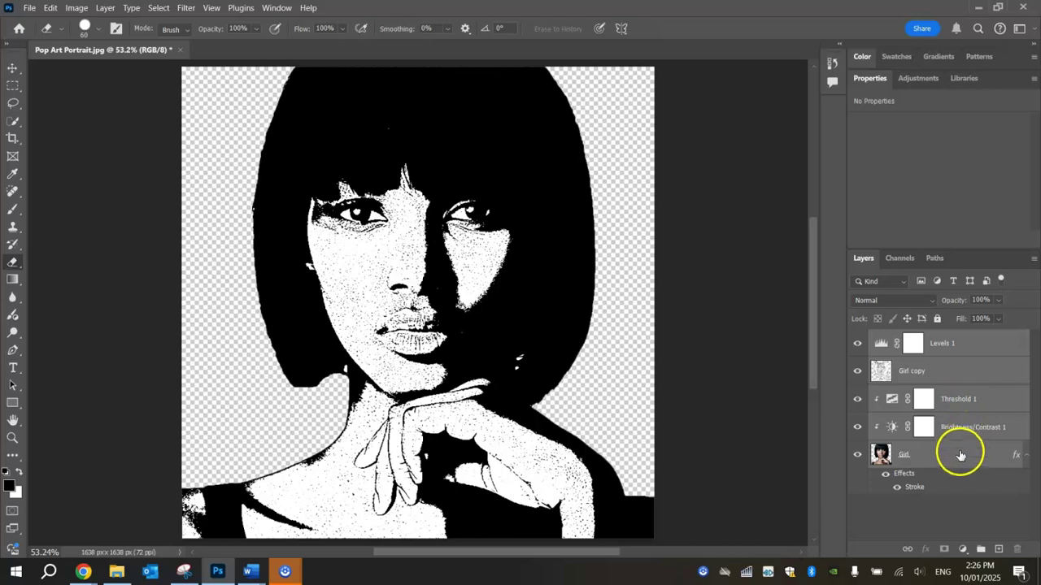
pyautogui.rightClick(968, 374)
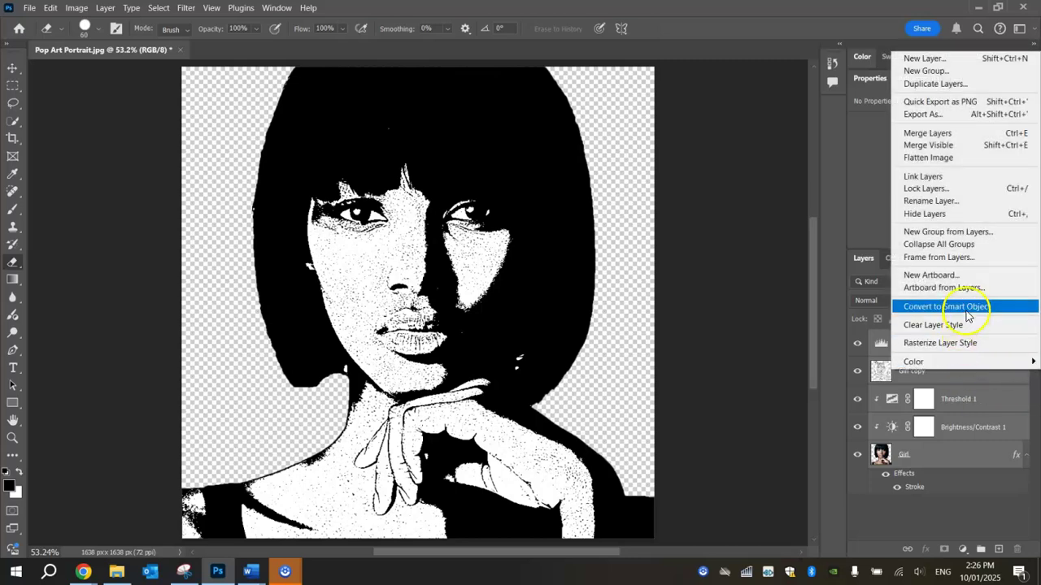
pyautogui.click(965, 316)
# Step: Rename the smart object layer to Pop Art Effect
pyautogui.click(908, 343)
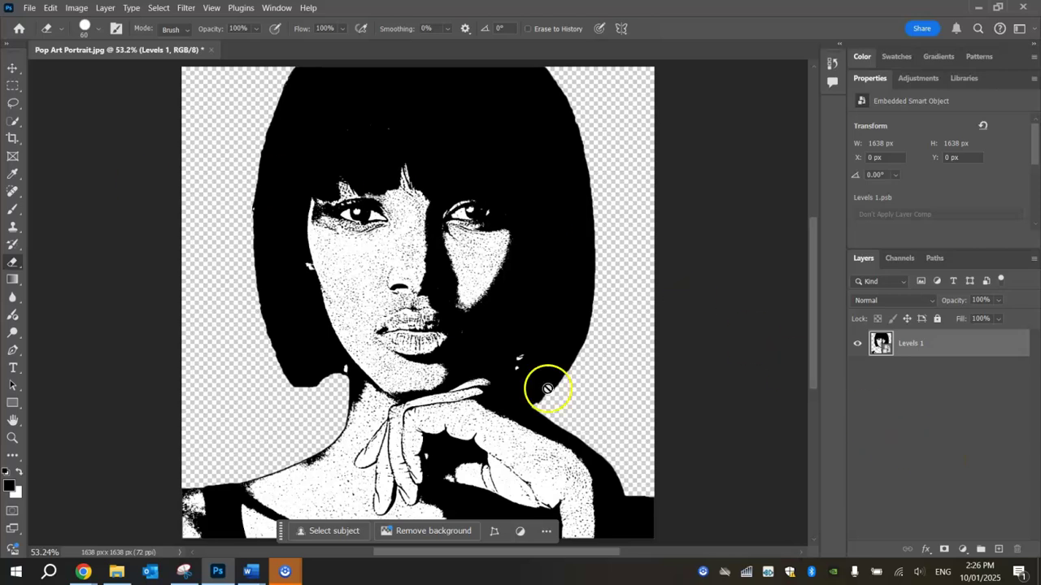
pyautogui.doubleClick(912, 343)
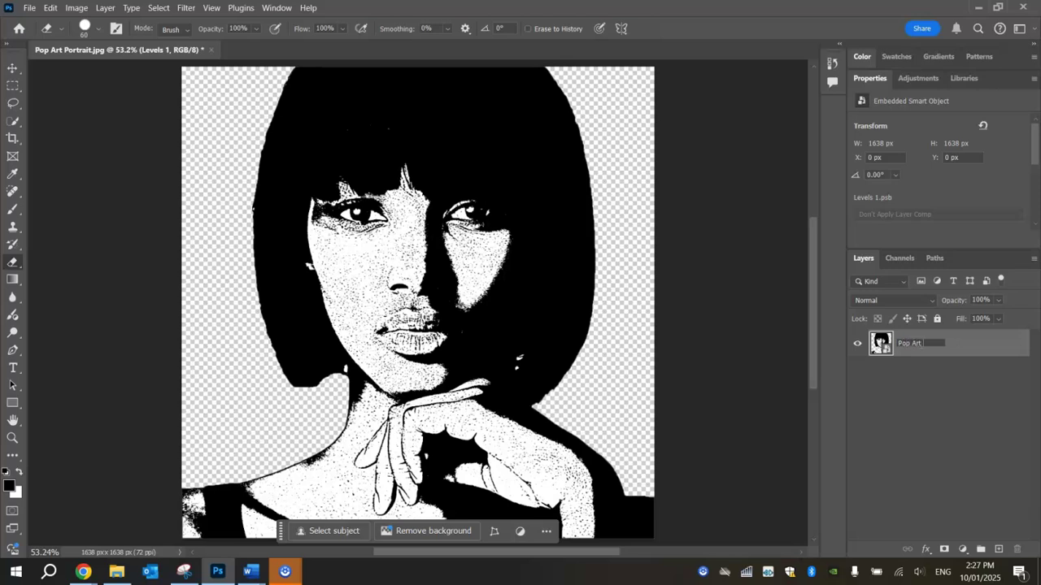
pyautogui.press('Return')
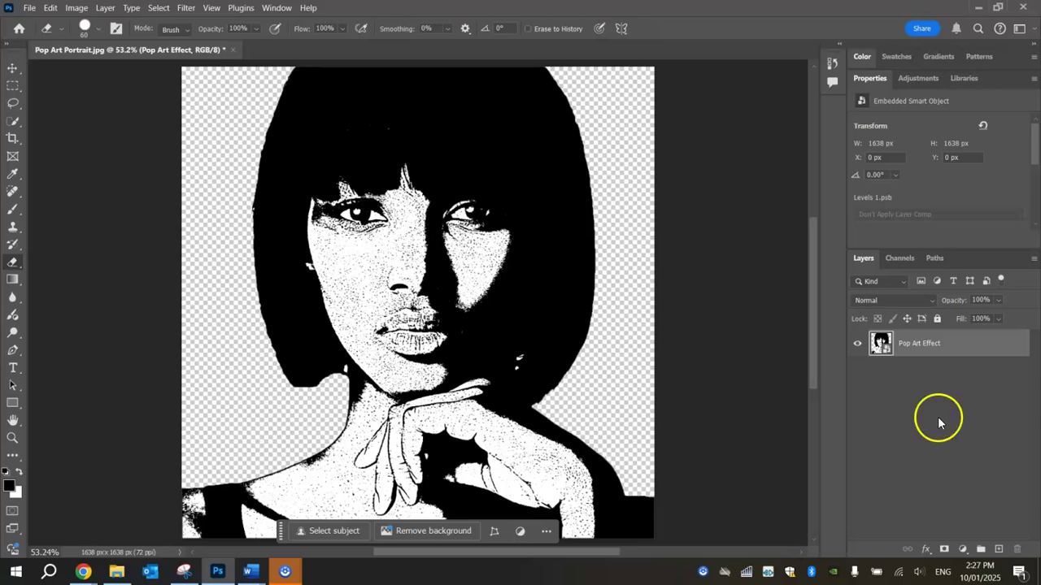
# Step: Add a Gradient Map adjustment layer above Pop Art Effect and set its black colour stop to blue, hex 3814f2
pyautogui.click(962, 543)
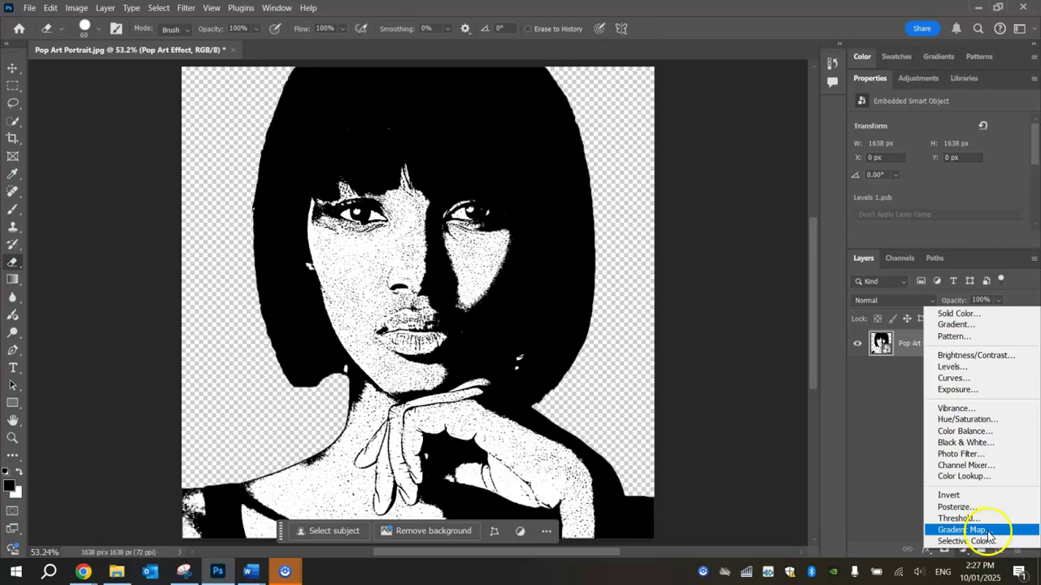
pyautogui.click(986, 531)
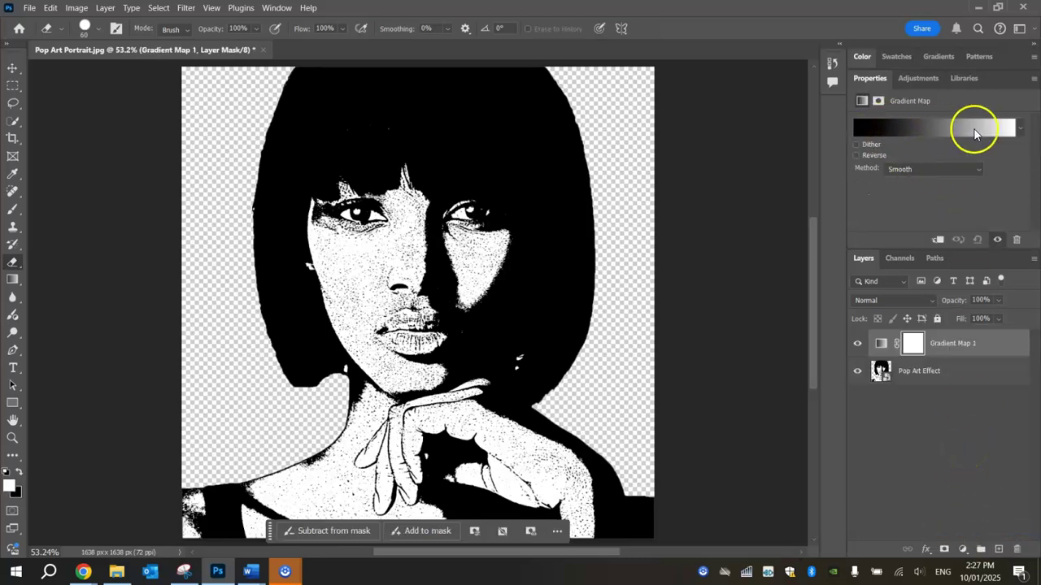
pyautogui.click(921, 127)
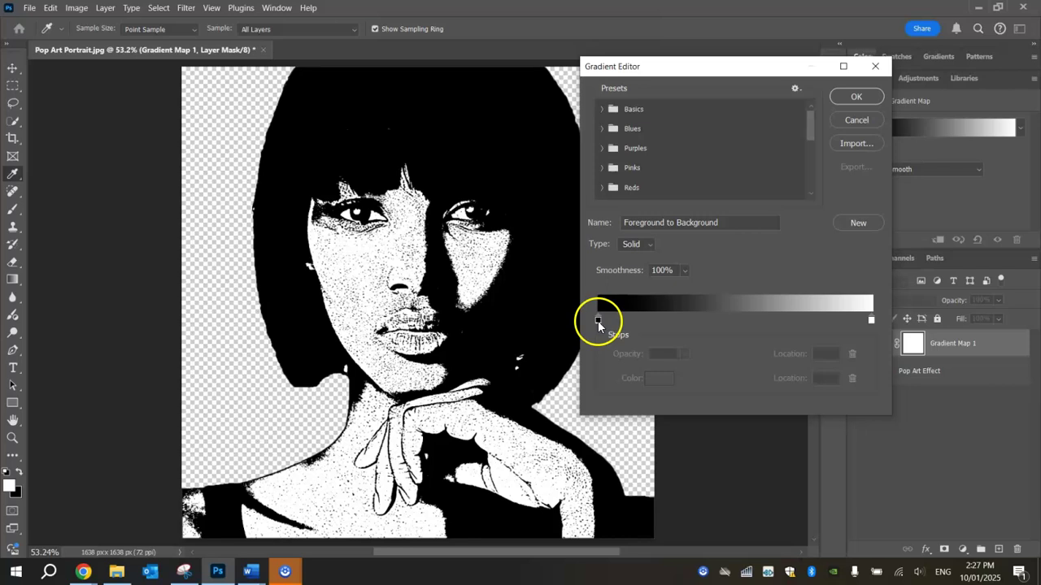
pyautogui.click(598, 320)
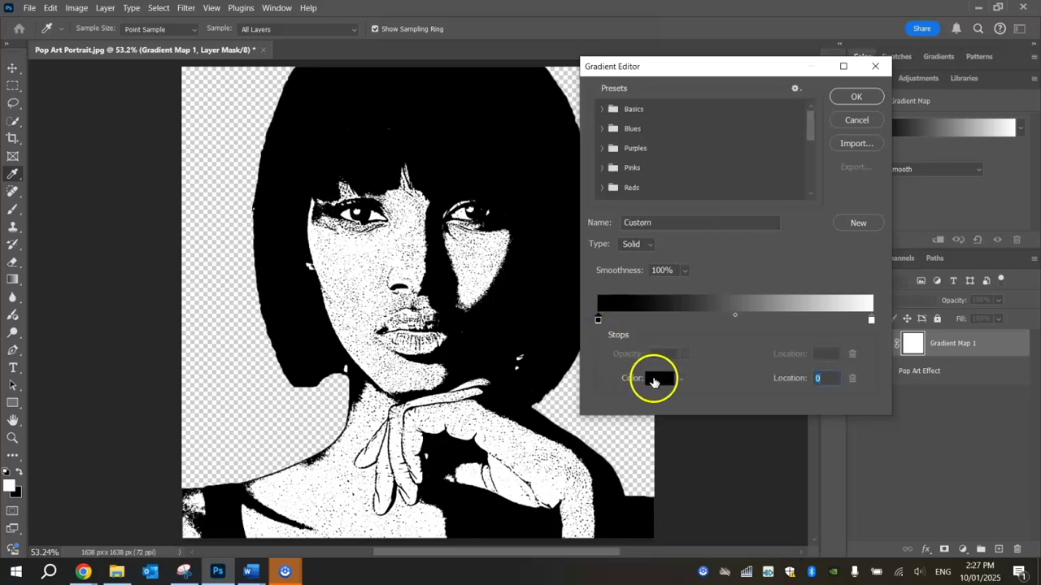
pyautogui.click(655, 379)
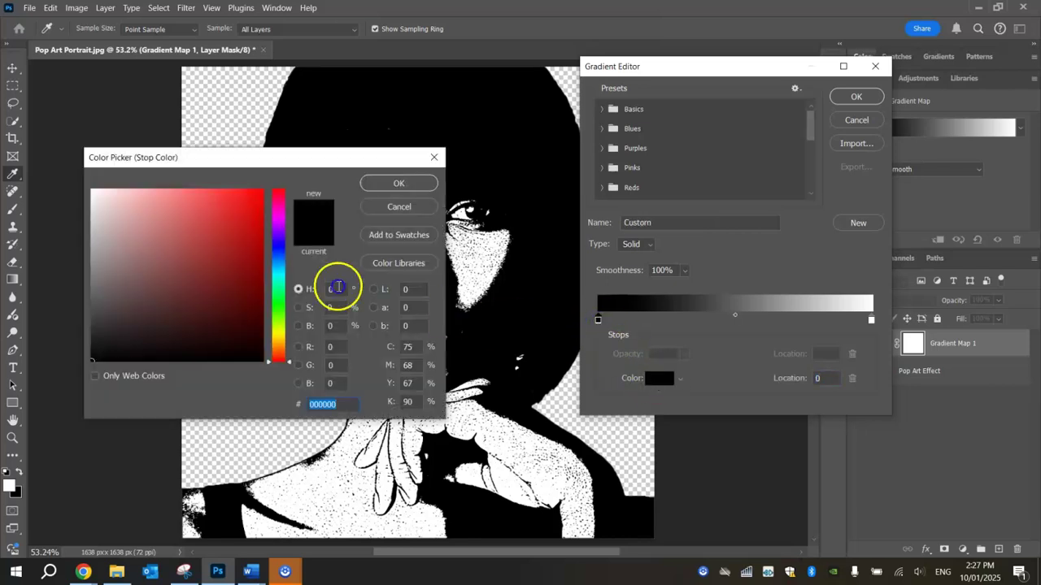
pyautogui.click(278, 242)
pyautogui.click(249, 198)
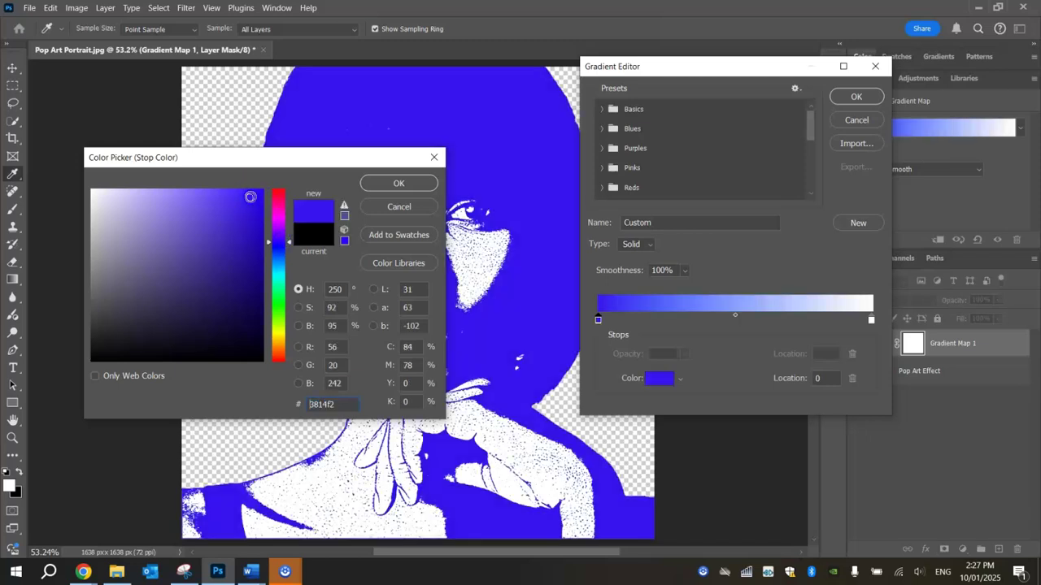
pyautogui.click(395, 184)
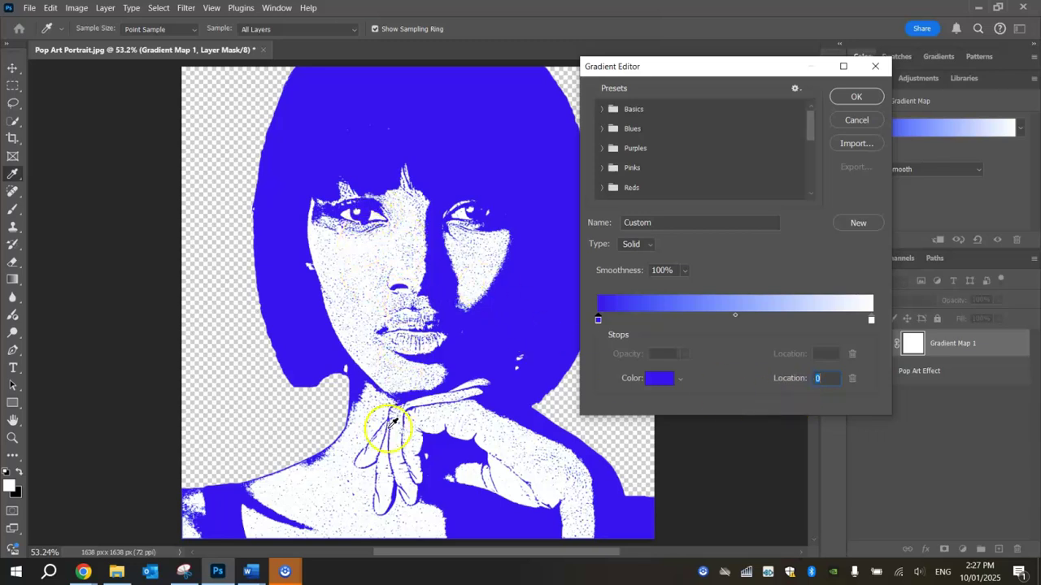
# Step: Set the gradient's white colour stop to bright yellow, apply the gradient, and clip the Gradient Map to the Pop Art Effect layer
pyautogui.click(871, 322)
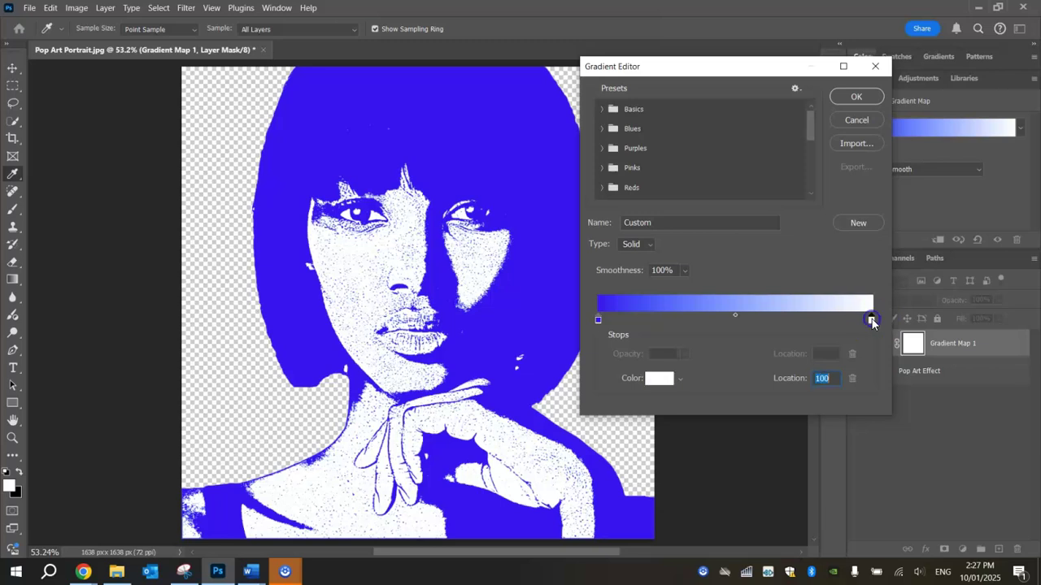
pyautogui.click(671, 386)
pyautogui.click(279, 332)
pyautogui.click(246, 198)
pyautogui.click(399, 183)
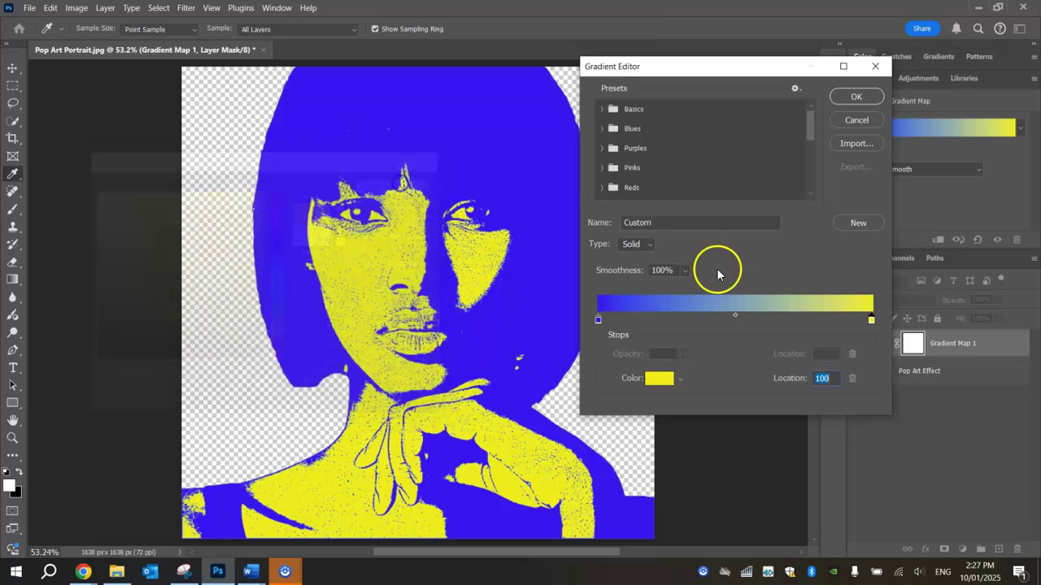
pyautogui.click(859, 98)
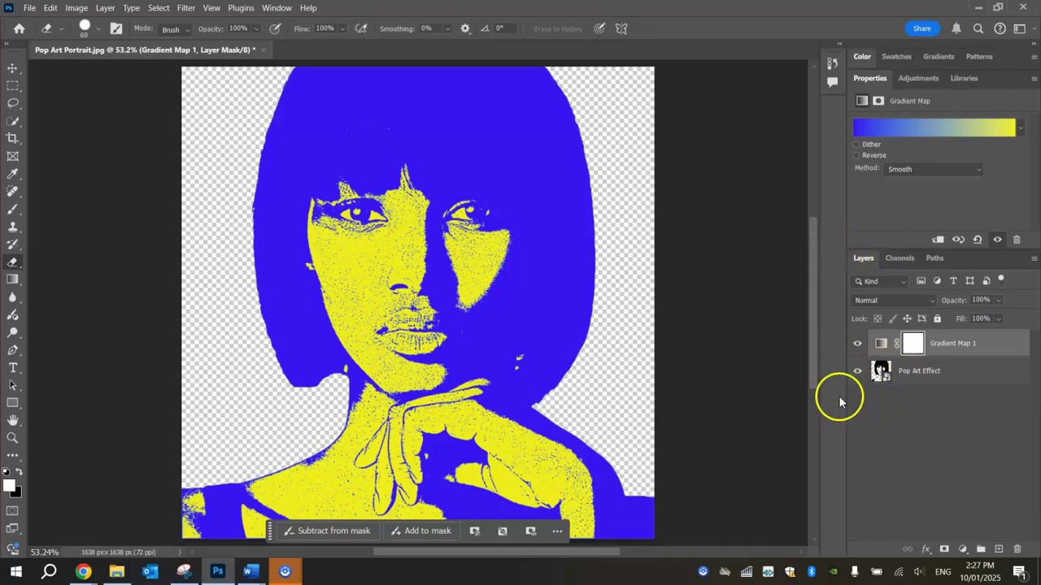
pyautogui.rightClick(986, 345)
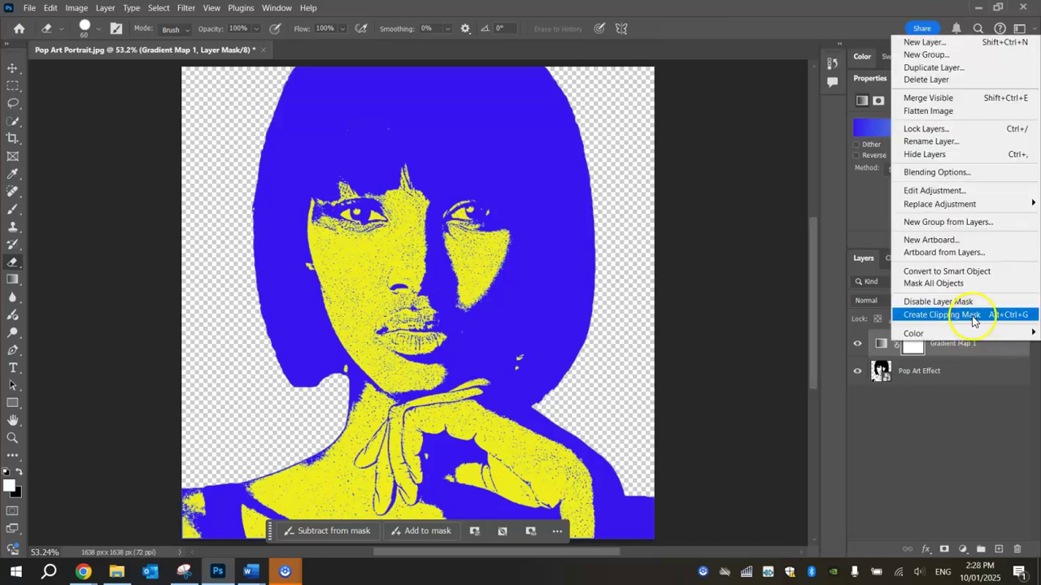
pyautogui.click(974, 317)
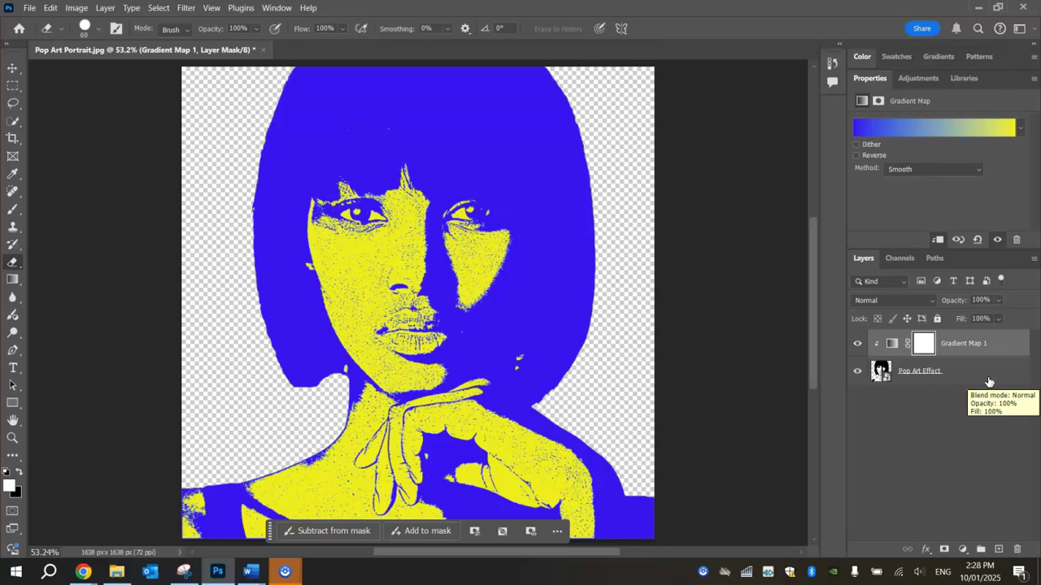
# Step: Add a new layer named Background and move it beneath the Pop Art Effect layer
pyautogui.click(999, 551)
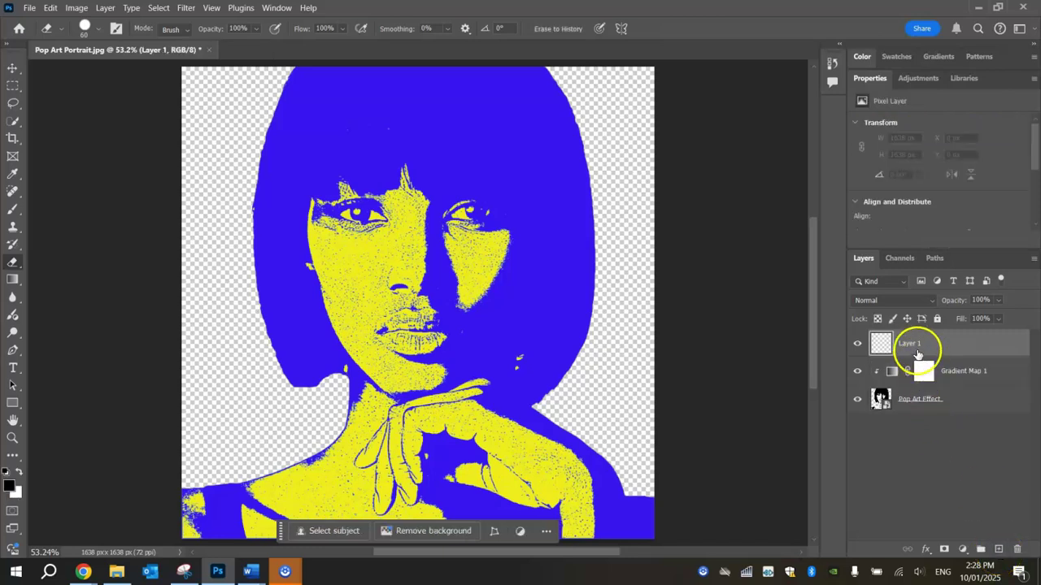
pyautogui.doubleClick(912, 344)
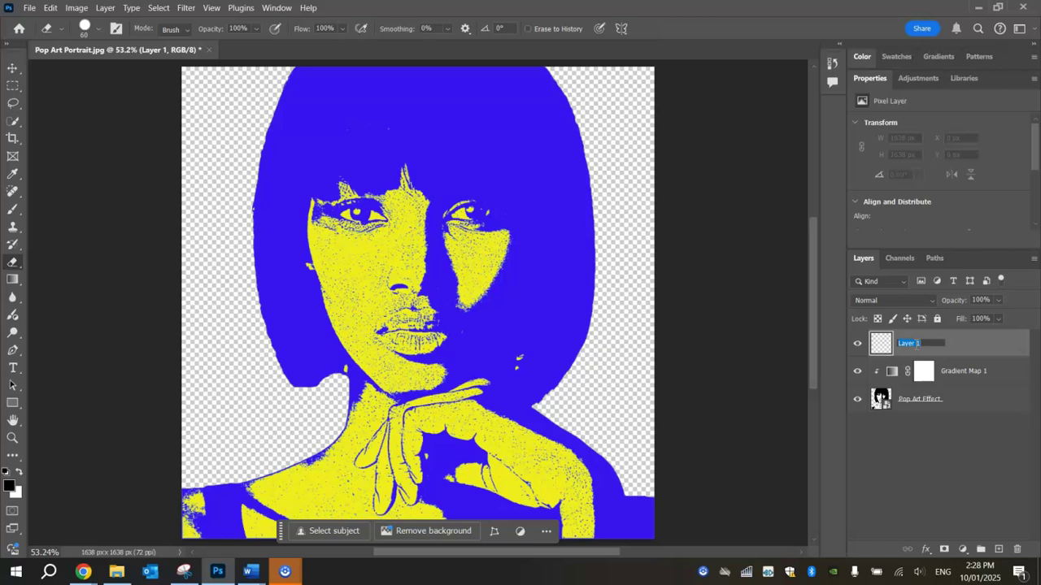
pyautogui.write('Background')
pyautogui.press('Return')
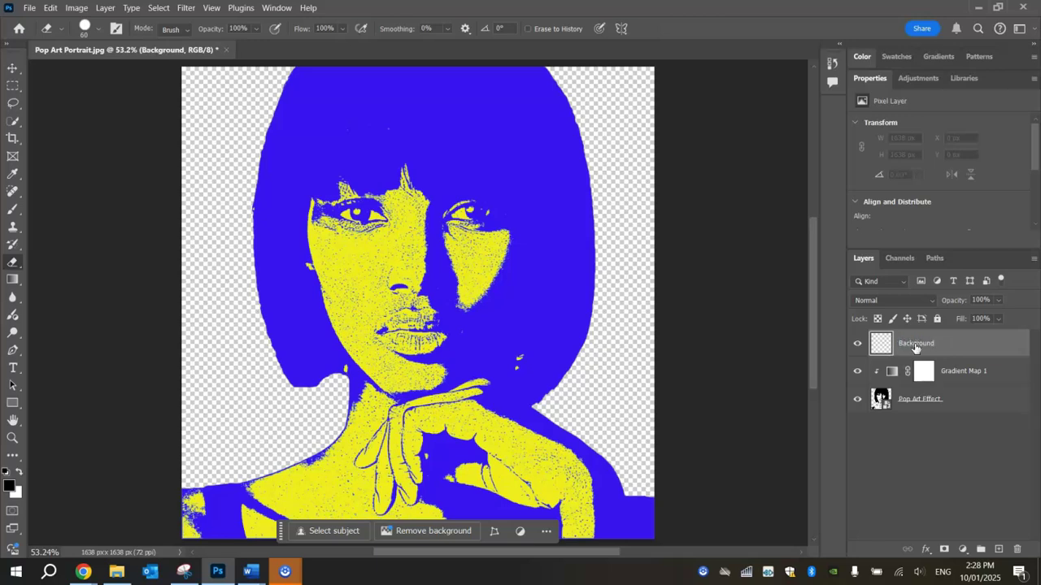
pyautogui.moveTo(915, 348); pyautogui.dragTo(915, 408)
pyautogui.click(915, 406)
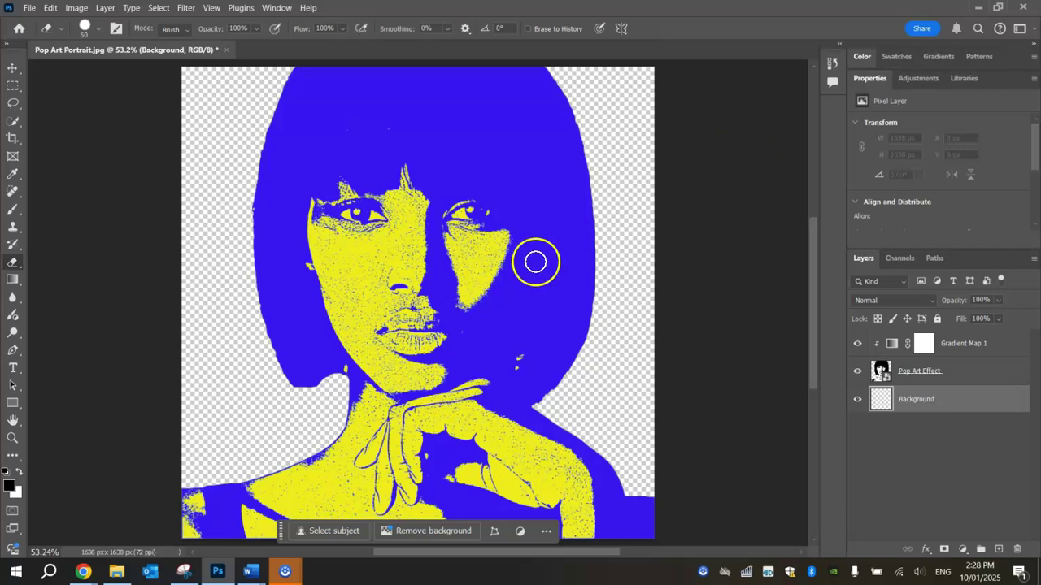
# Step: Set the foreground colour to magenta, hex ec17e5, and fill the Background layer with it at 100% opacity in Normal mode
pyautogui.click(10, 488)
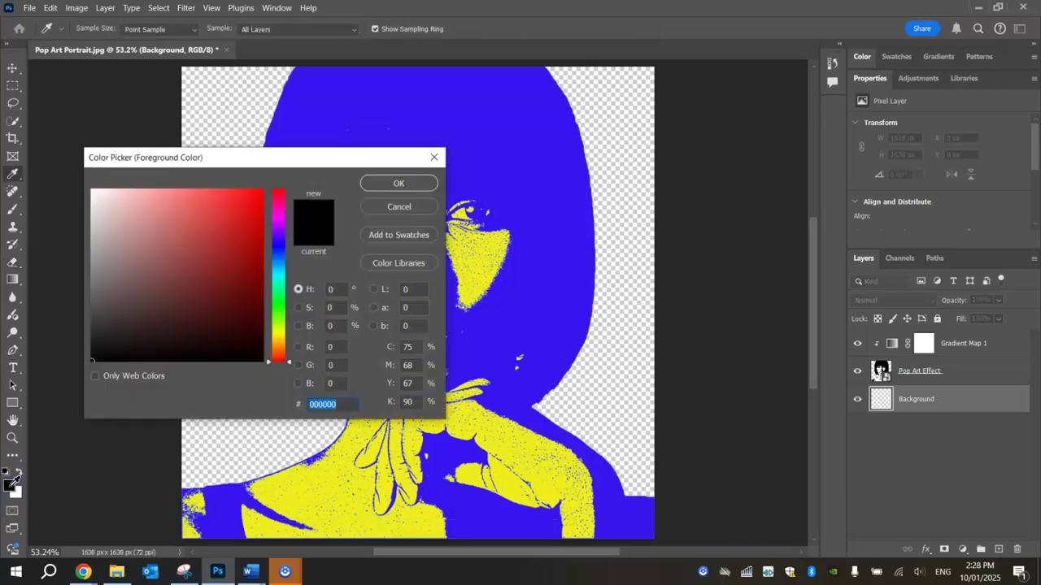
pyautogui.click(277, 217)
pyautogui.click(247, 202)
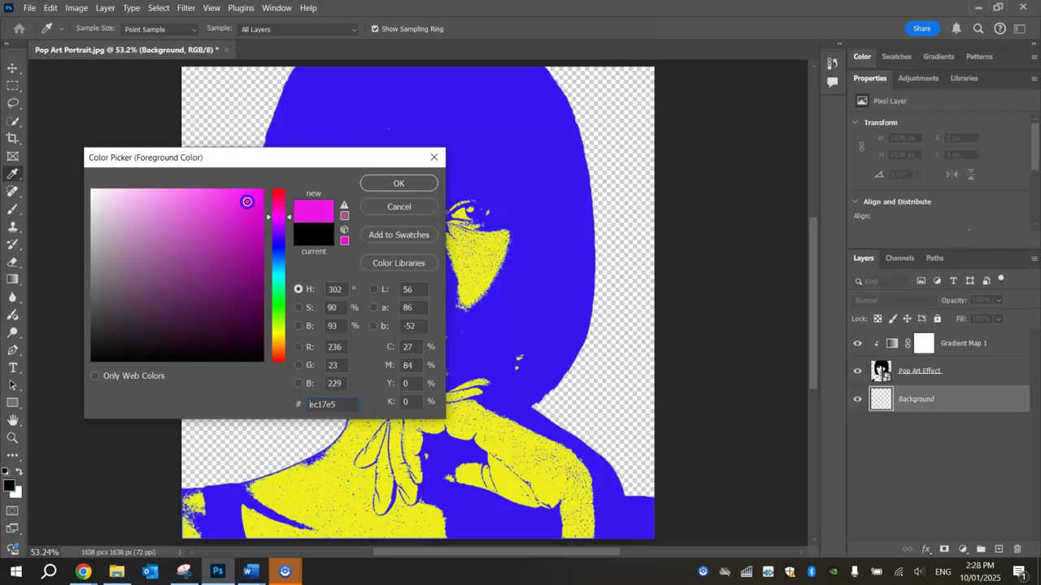
pyautogui.click(397, 183)
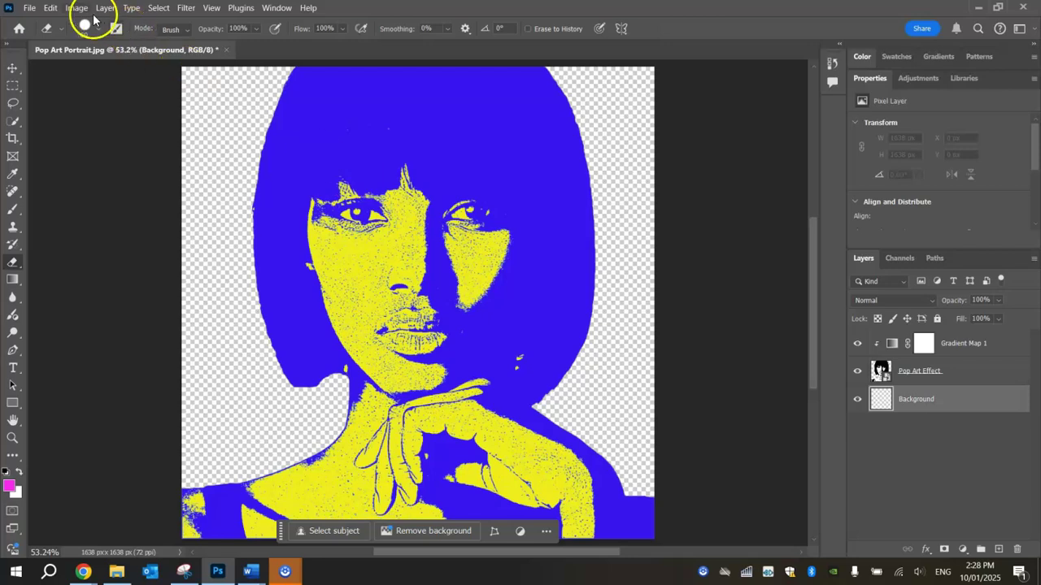
pyautogui.click(51, 8)
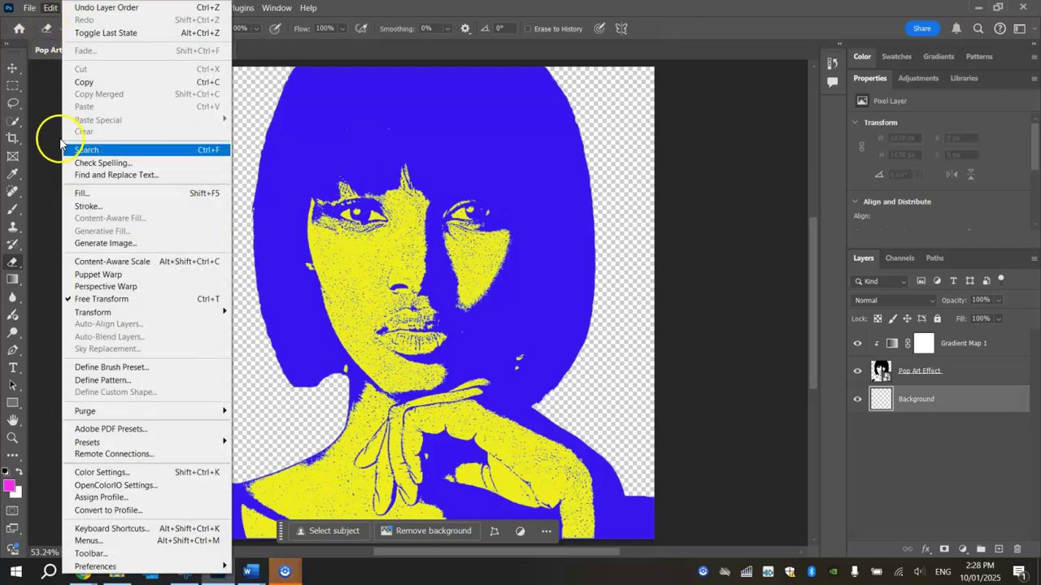
pyautogui.click(85, 196)
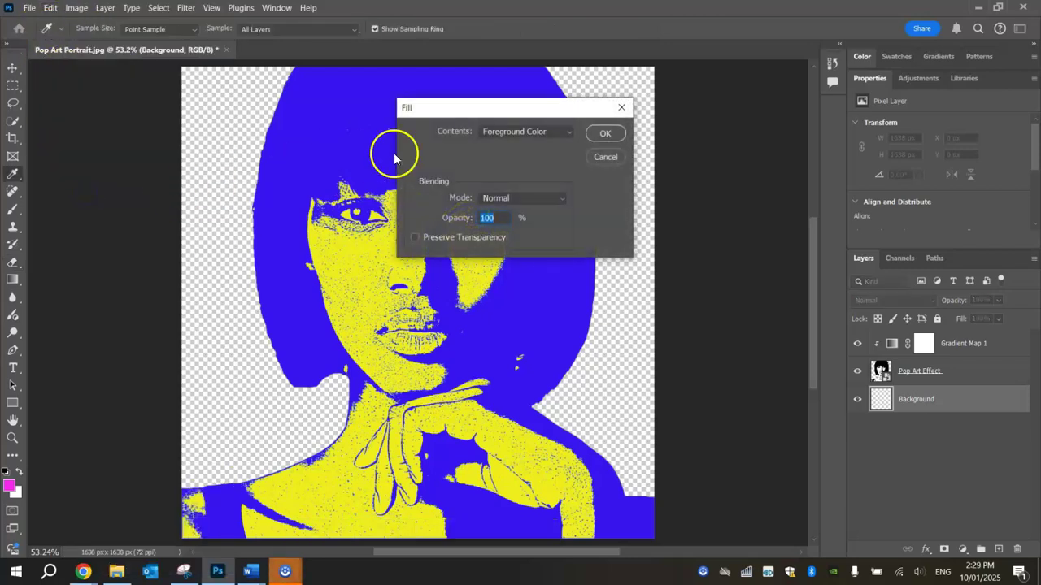
pyautogui.click(612, 134)
pyautogui.press('e')
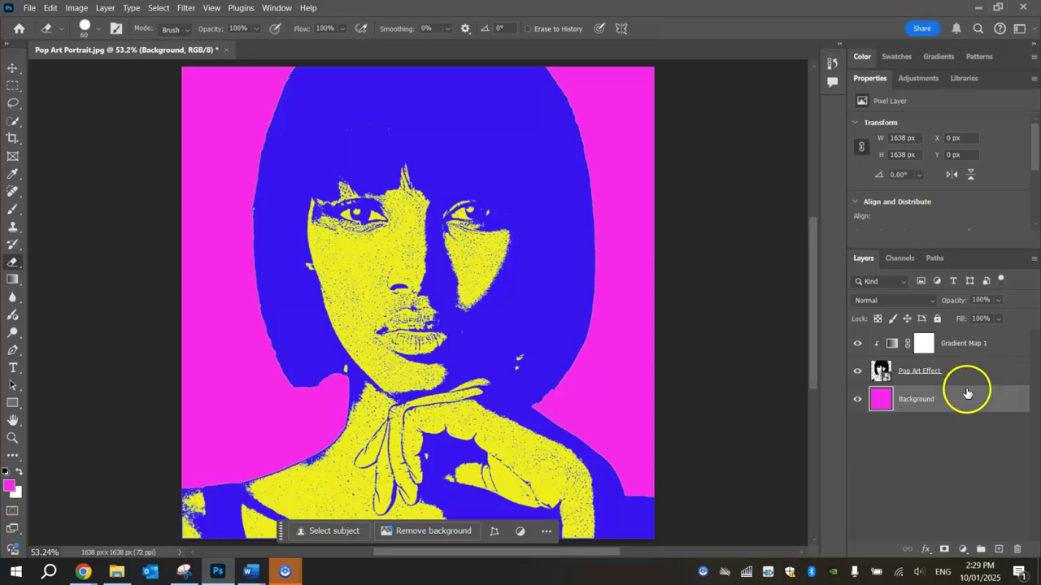
# Step: Stamp the layers from Gradient Map 1 down to Background into a new merged layer on top and name it Pop Art Poster
pyautogui.keyDown('shift'); pyautogui.click(1002, 344); pyautogui.keyUp('shift')
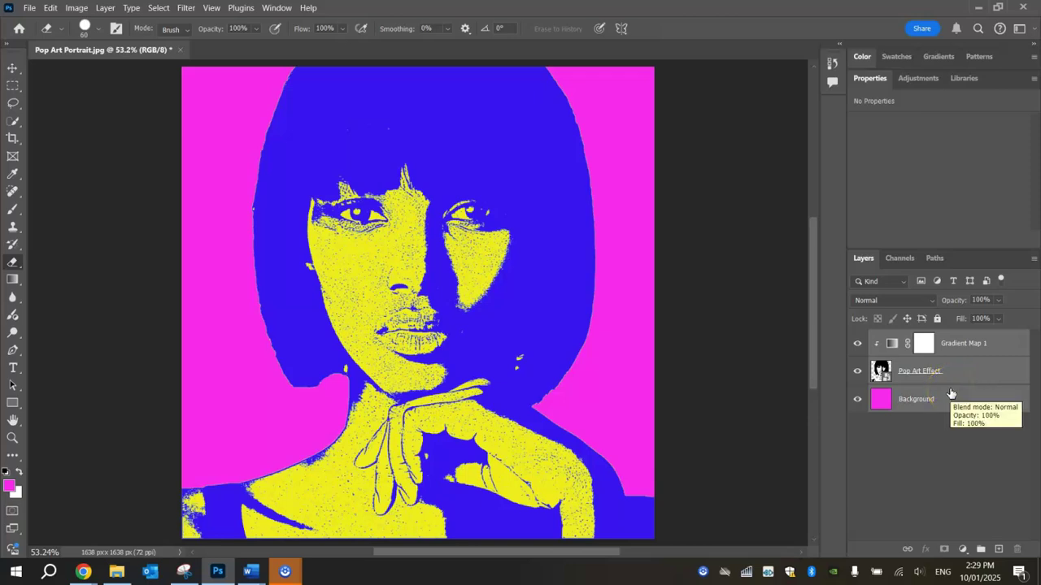
pyautogui.click(955, 441)
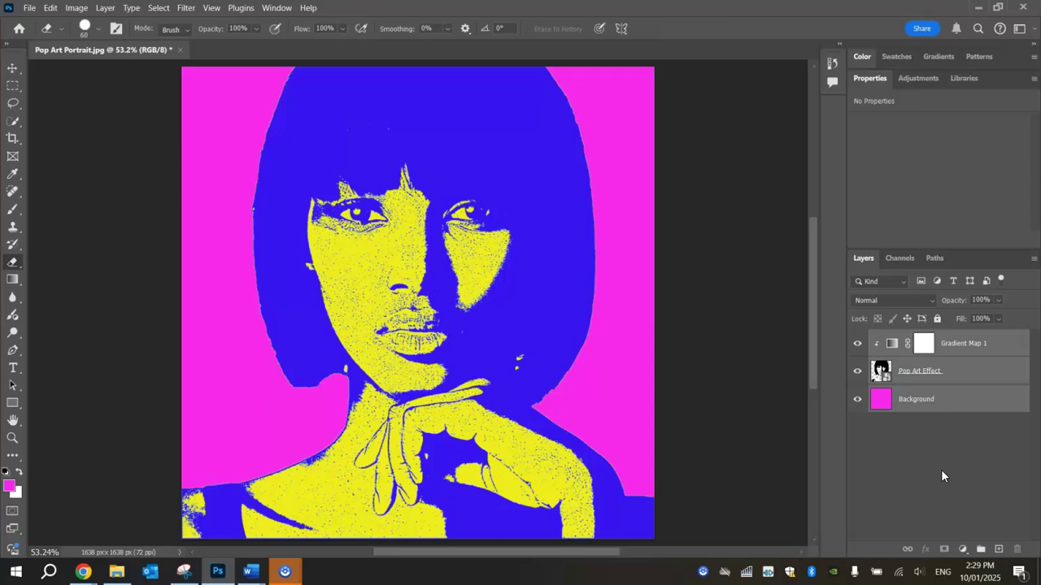
pyautogui.hotkey('ctrl', 'shift', 'alt', 'e')
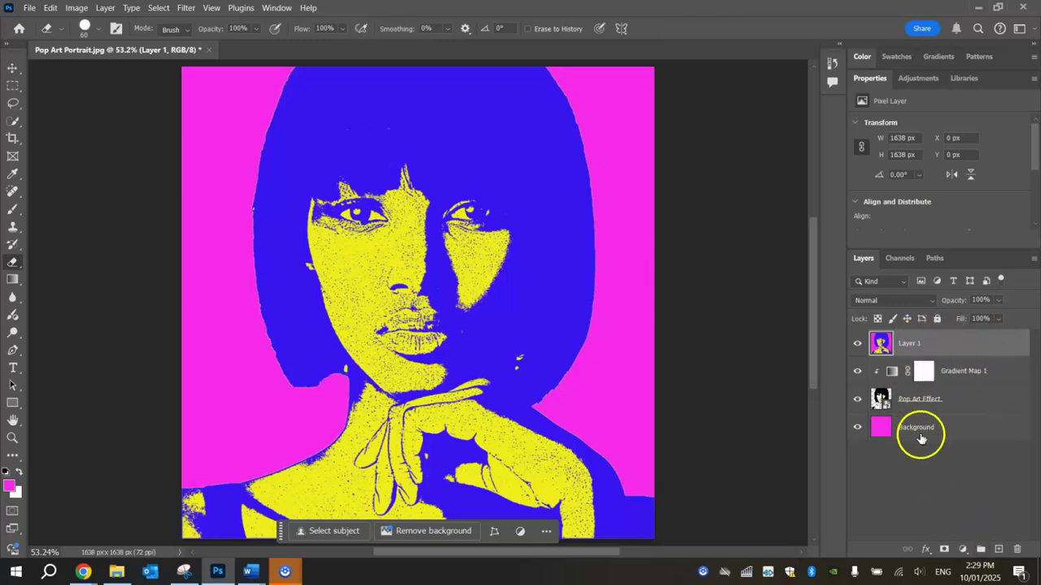
pyautogui.click(927, 331)
pyautogui.click(999, 351)
pyautogui.click(950, 338)
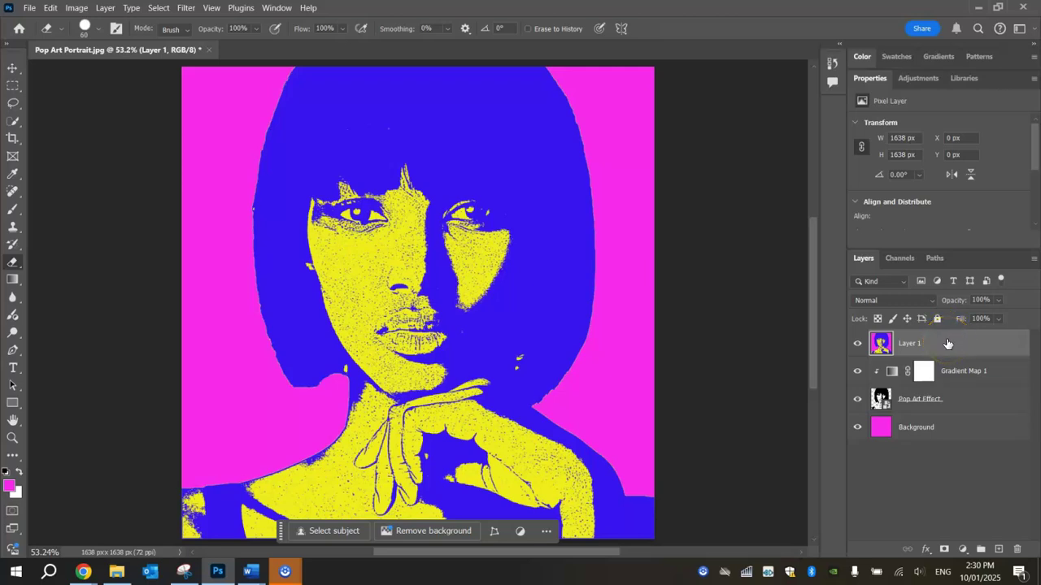
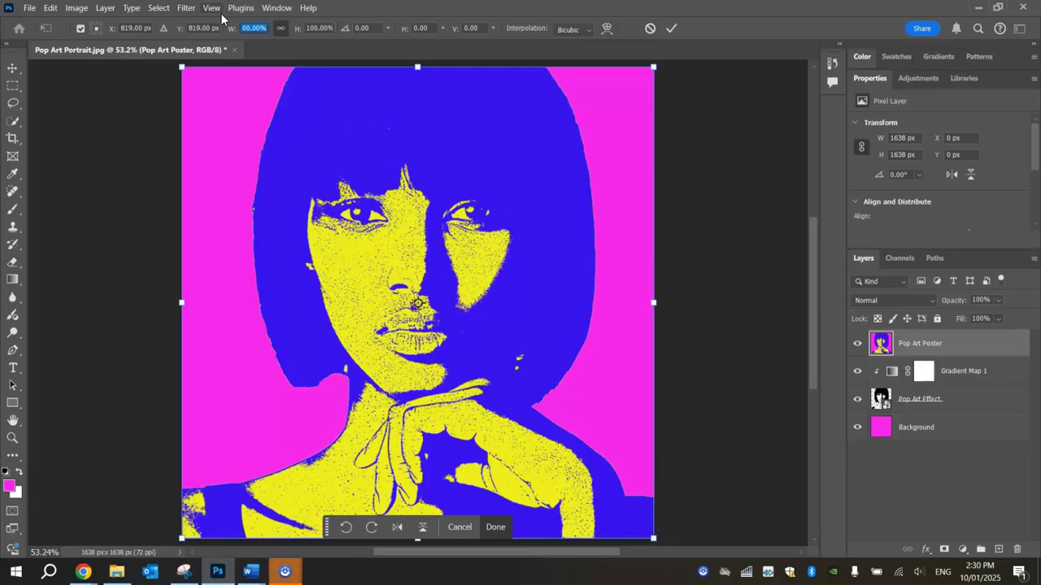
# Step: Scale the Pop Art Poster layer proportionally to 50% and move it into the upper-left quarter of the canvas
pyautogui.write('50')
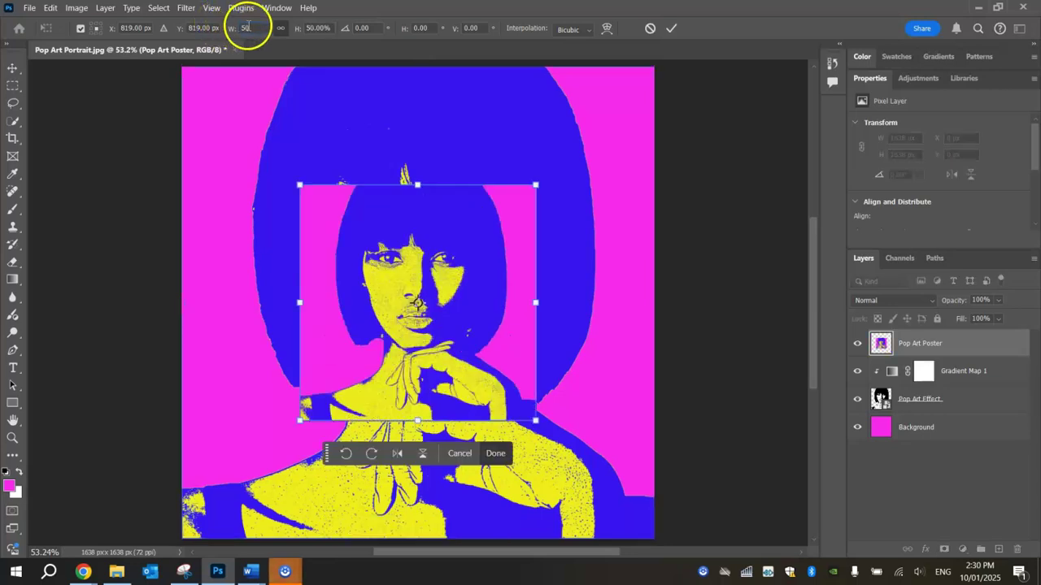
pyautogui.click(281, 29)
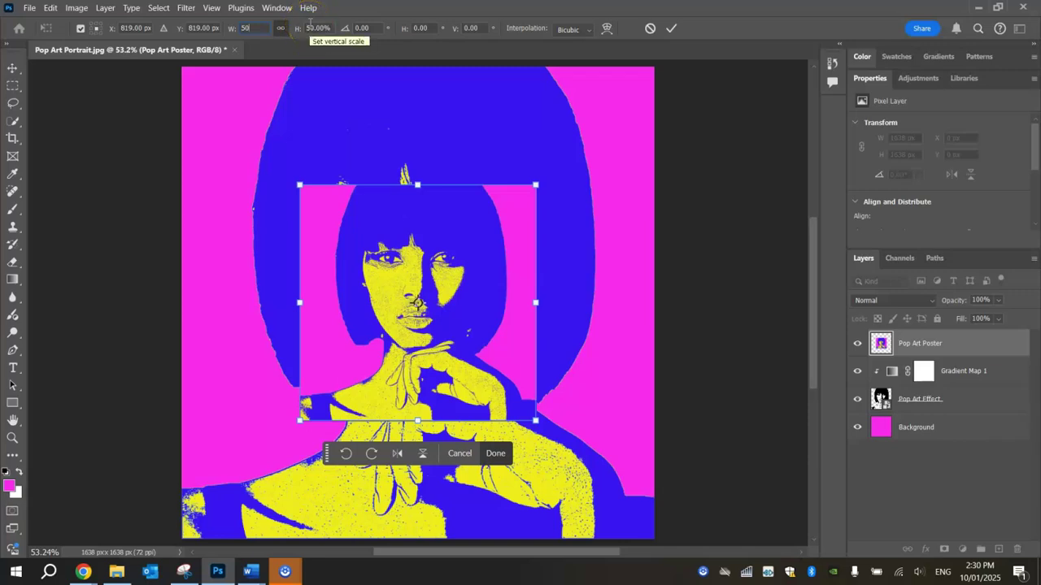
pyautogui.click(12, 70)
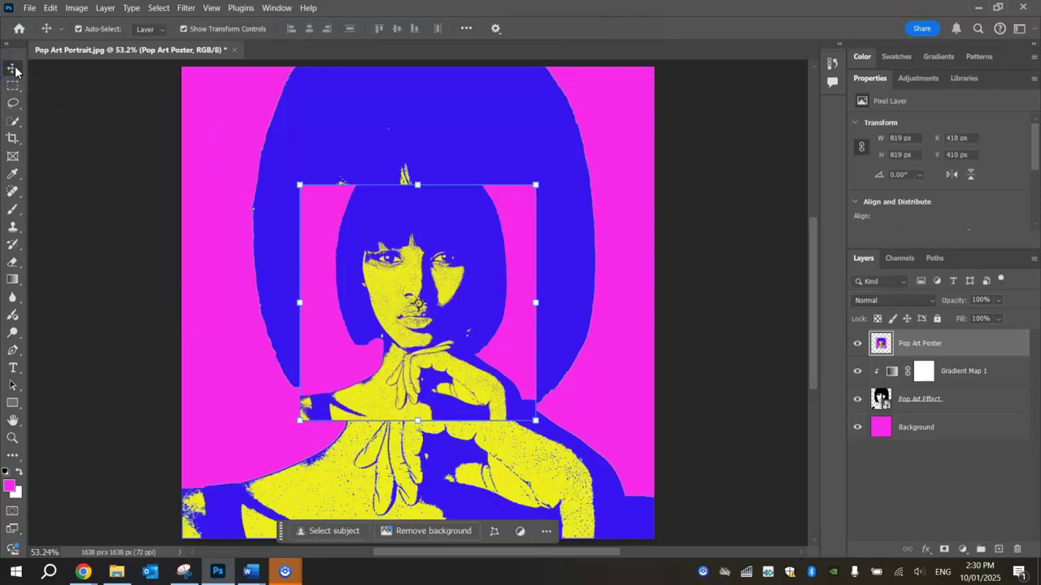
pyautogui.moveTo(440, 252); pyautogui.dragTo(321, 132)
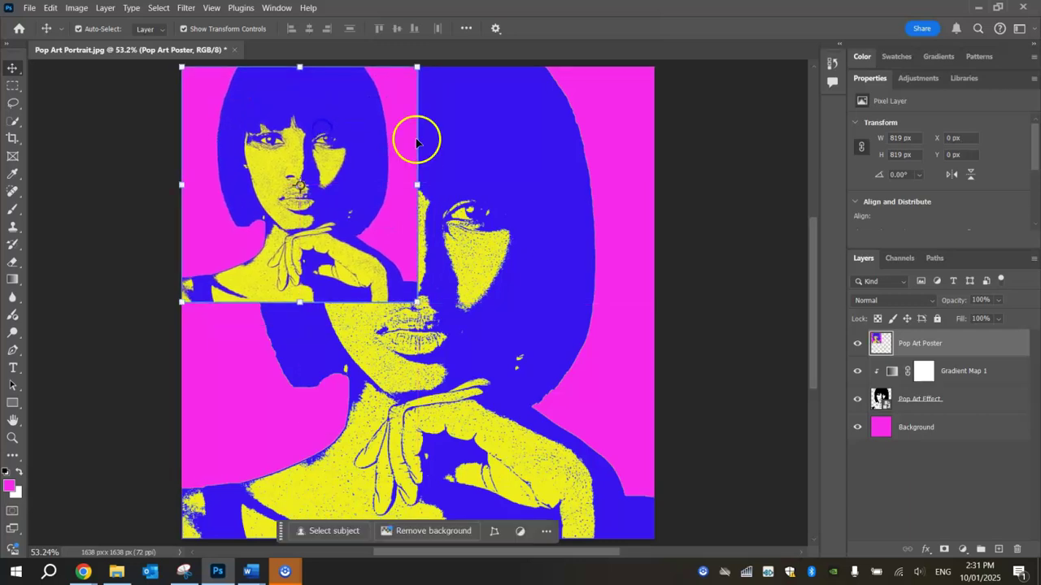
pyautogui.click(419, 141)
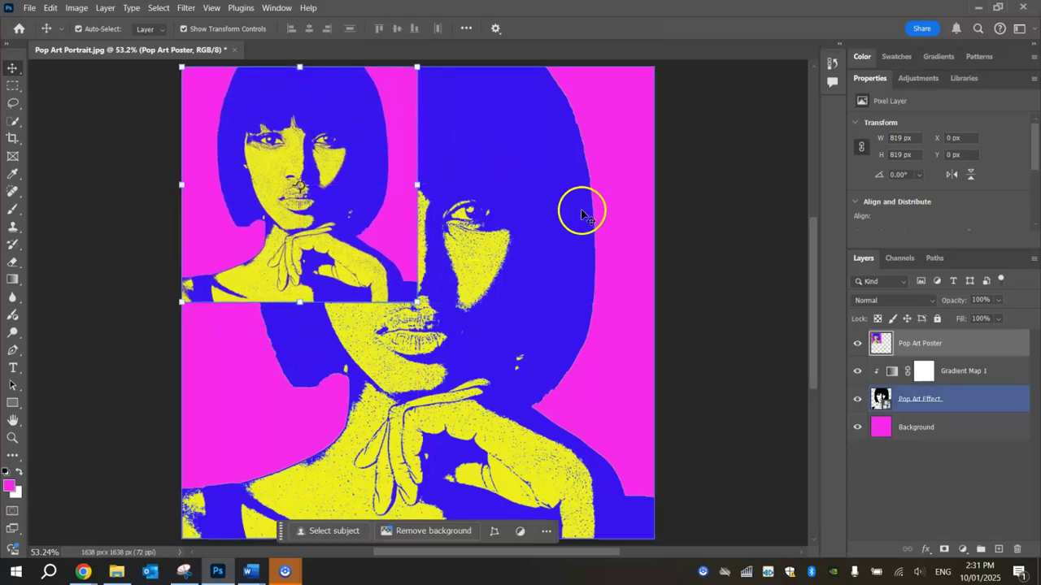
# Step: Delete the Gradient Map 1, Pop Art Effect and Background layers, leaving only Pop Art Poster
pyautogui.moveTo(1002, 365); pyautogui.dragTo(963, 425)
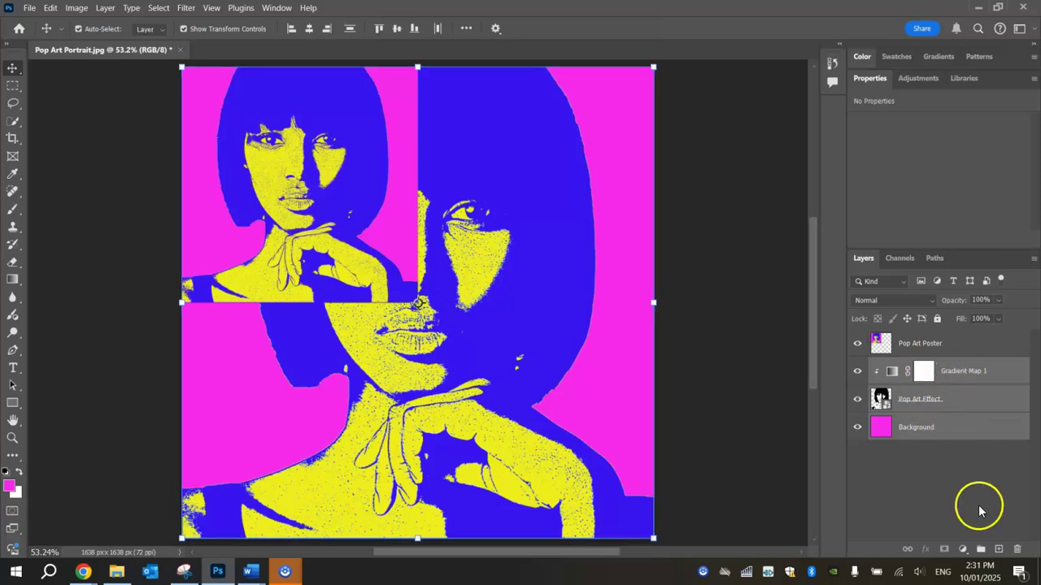
pyautogui.click(1016, 552)
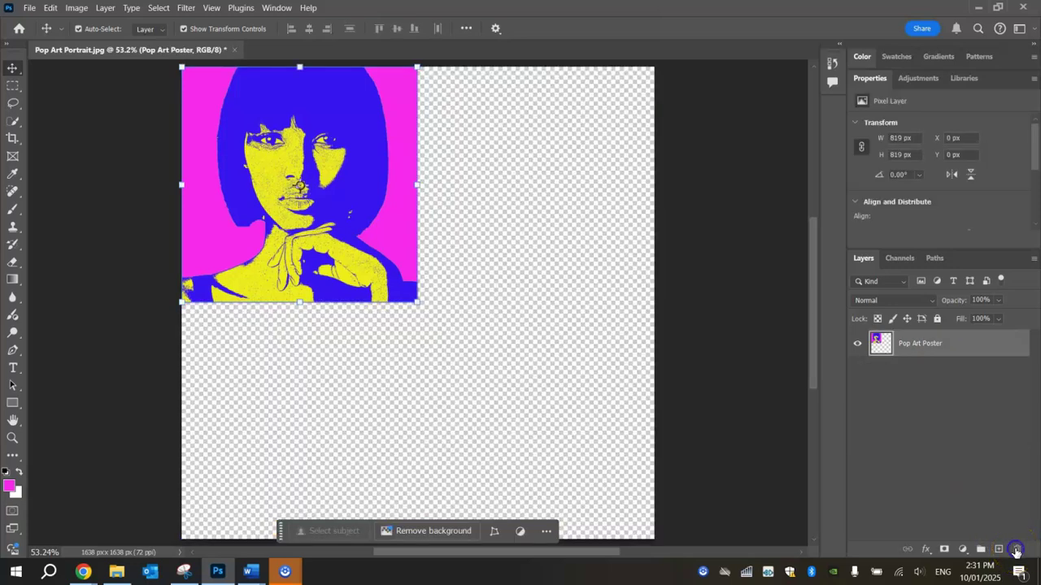
pyautogui.click(509, 200)
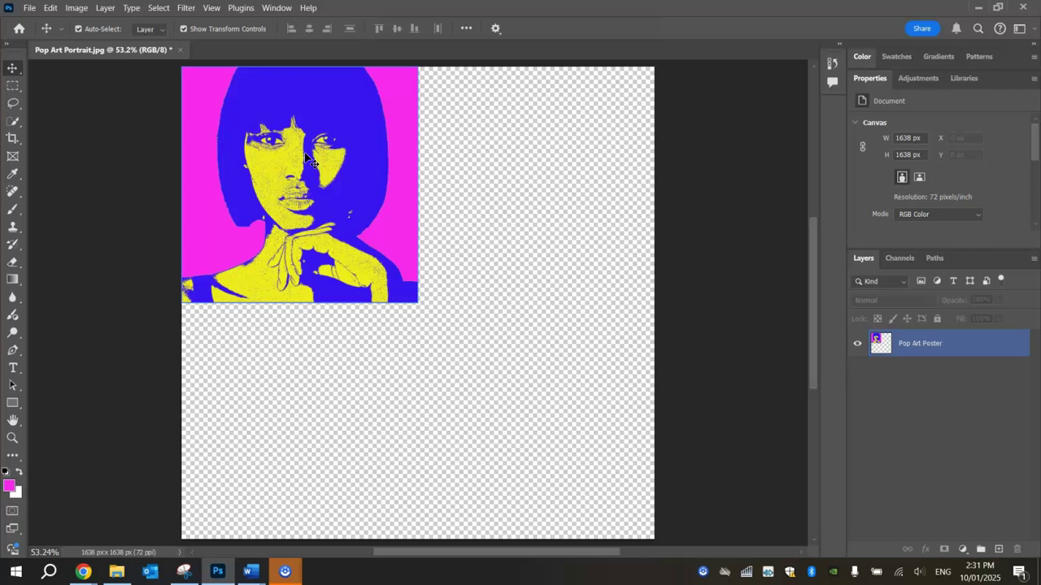
# Step: Duplicate the Pop Art Poster layer three times
pyautogui.keyDown('ctrl'); pyautogui.click(345, 171); pyautogui.keyUp('ctrl')
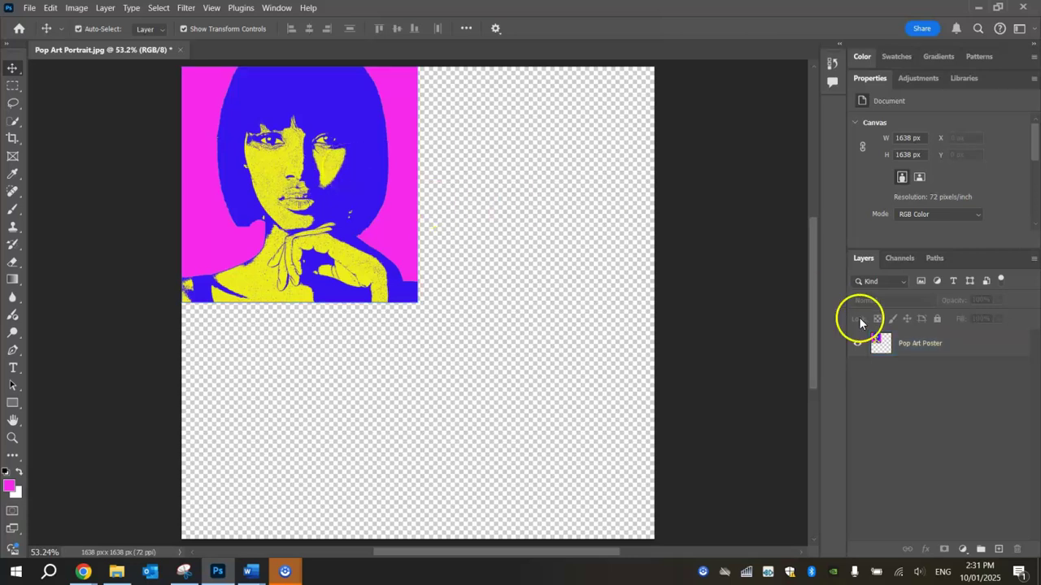
pyautogui.click(919, 343)
pyautogui.hotkey('ctrl', 'j')
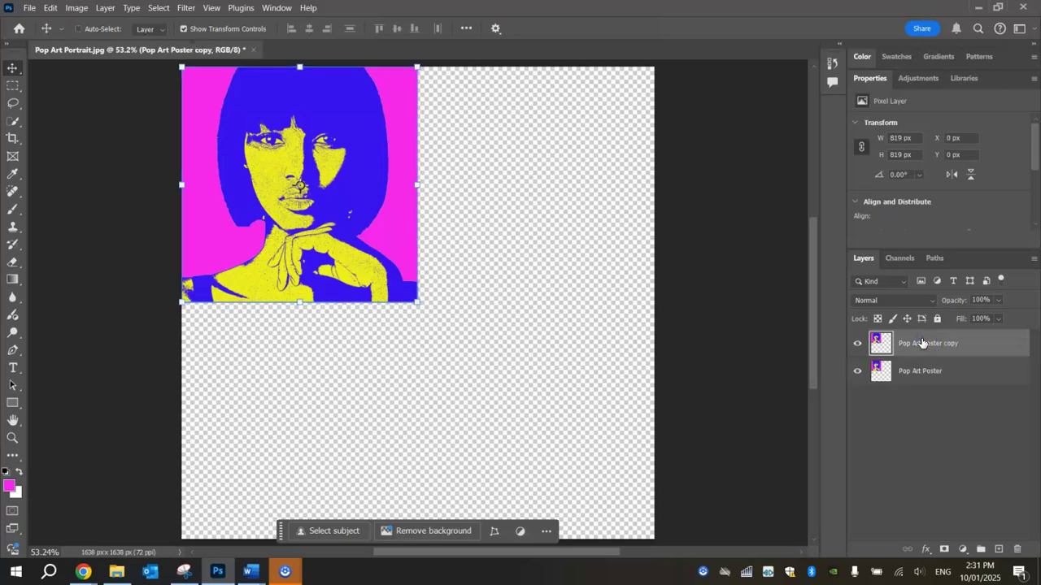
pyautogui.hotkey('ctrl', 'j')
pyautogui.moveTo(930, 345); pyautogui.dragTo(276, 139)
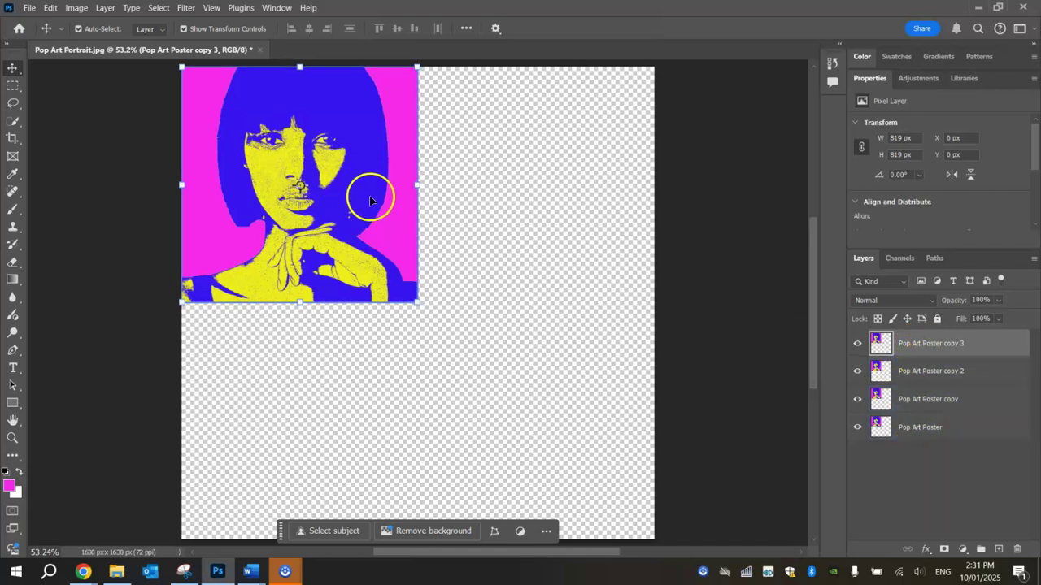
# Step: Move the three poster copies into the upper-right, lower-right and lower-left quarters of the canvas to form a two-by-two grid
pyautogui.moveTo(216, 100); pyautogui.dragTo(450, 107)
pyautogui.moveTo(277, 122); pyautogui.dragTo(514, 357)
pyautogui.moveTo(307, 163); pyautogui.dragTo(304, 396)
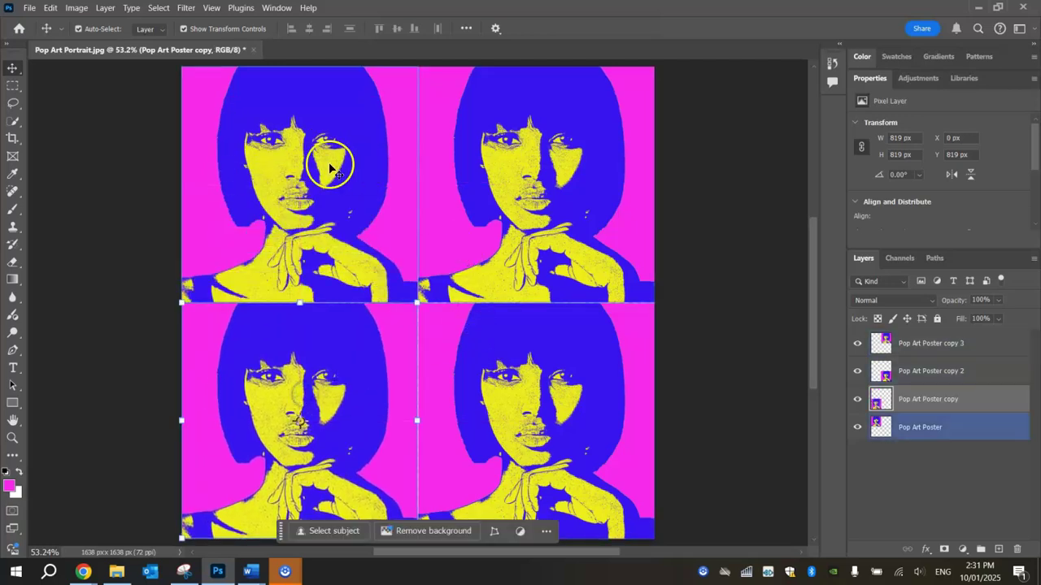
pyautogui.click(744, 257)
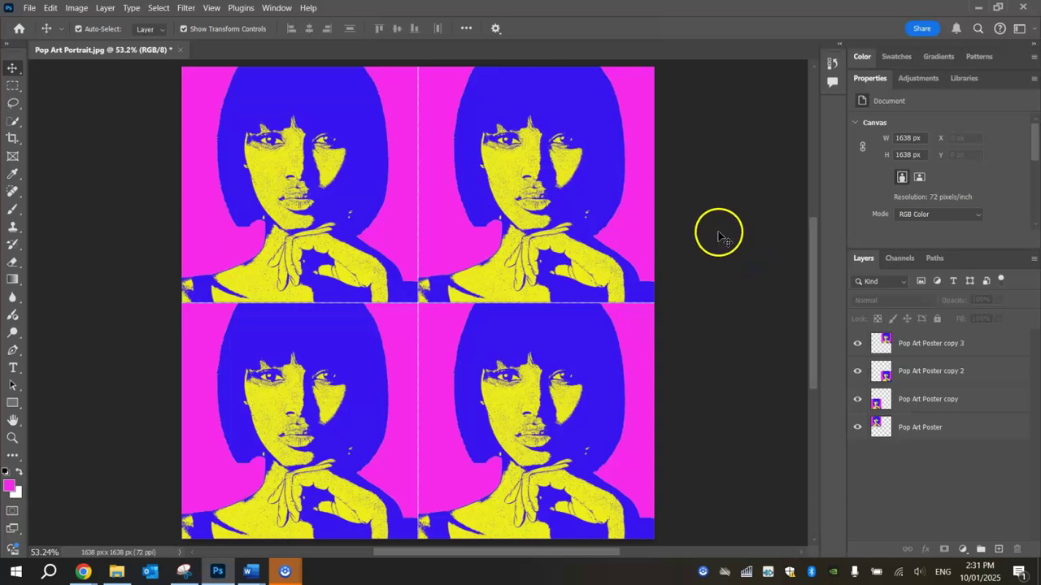
# Step: Add a Hue/Saturation adjustment layer above Pop Art Poster copy 3 and set its hue to +26
pyautogui.click(492, 365)
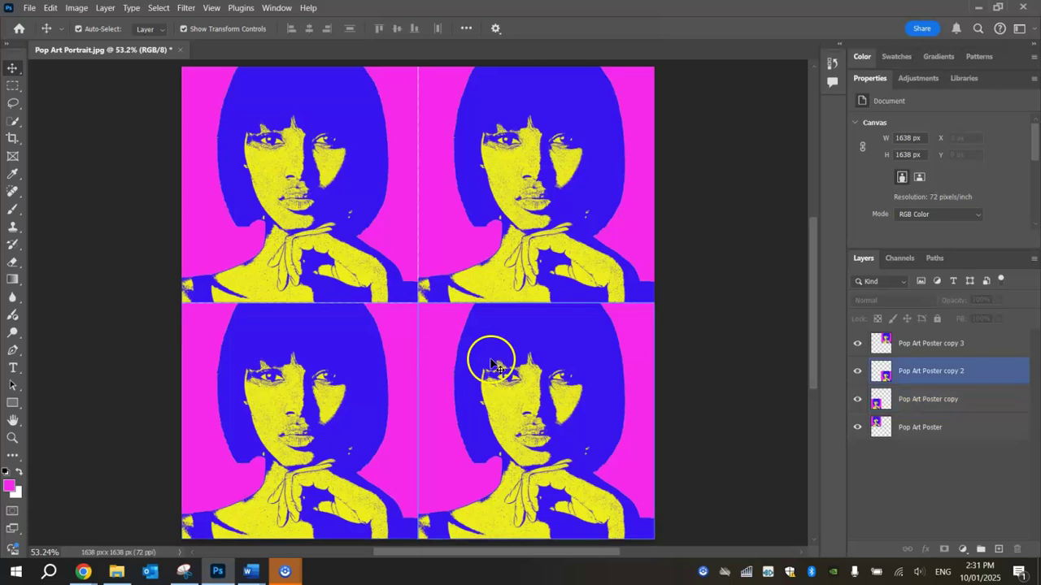
pyautogui.click(921, 346)
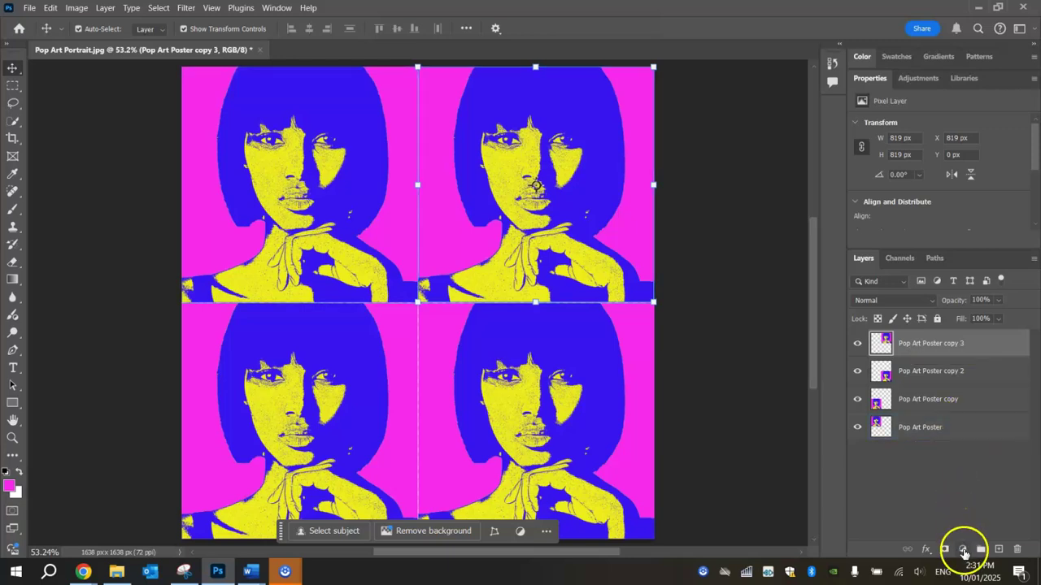
pyautogui.click(964, 553)
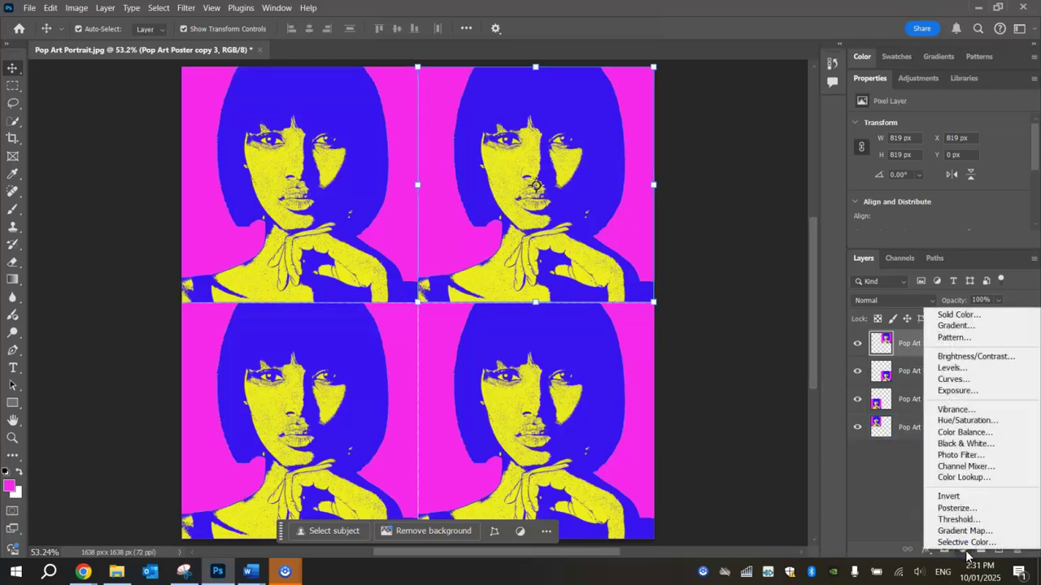
pyautogui.click(966, 421)
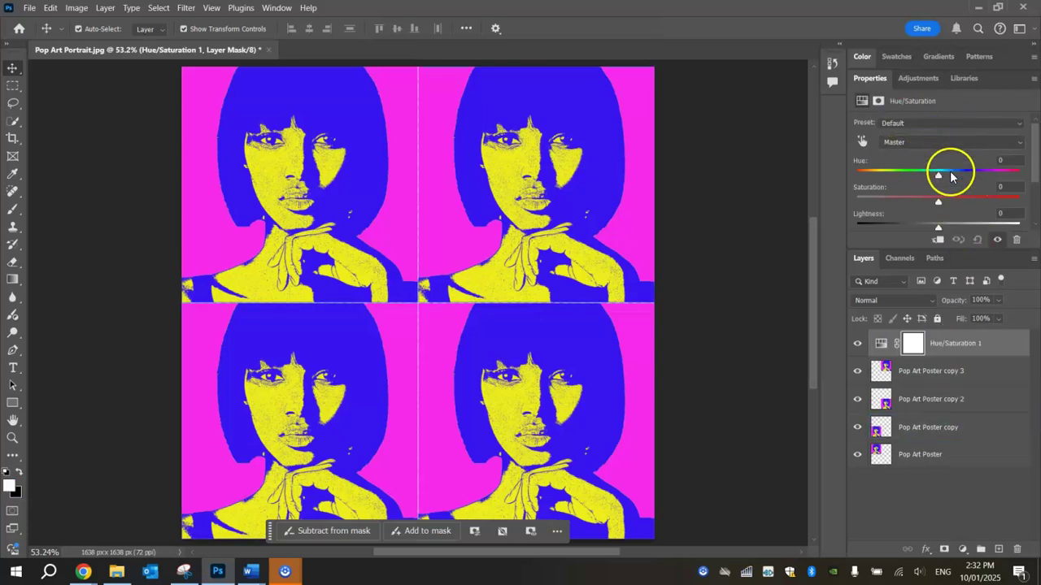
pyautogui.moveTo(938, 175); pyautogui.dragTo(874, 175)
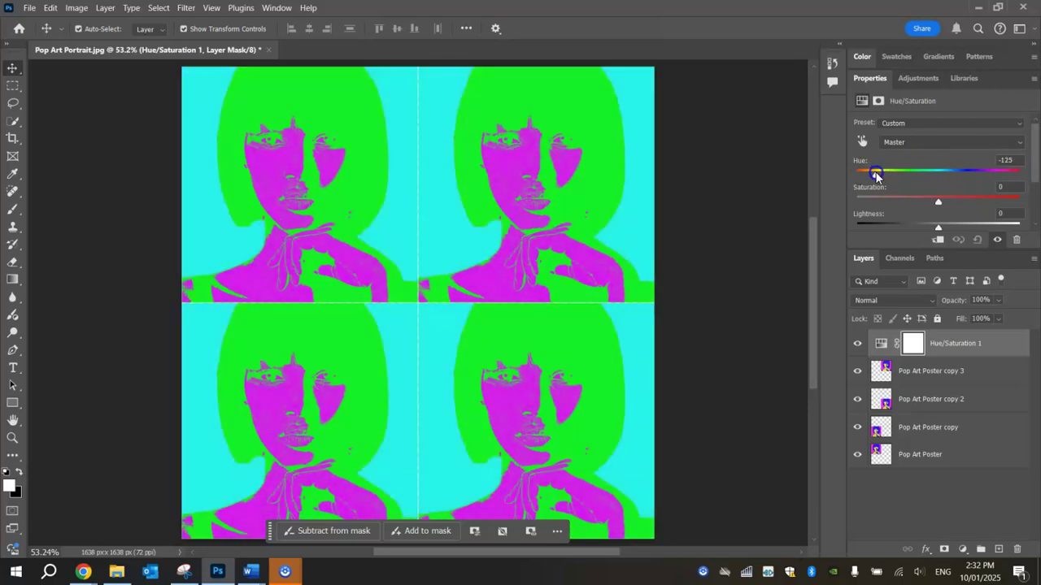
pyautogui.moveTo(877, 174); pyautogui.dragTo(958, 172)
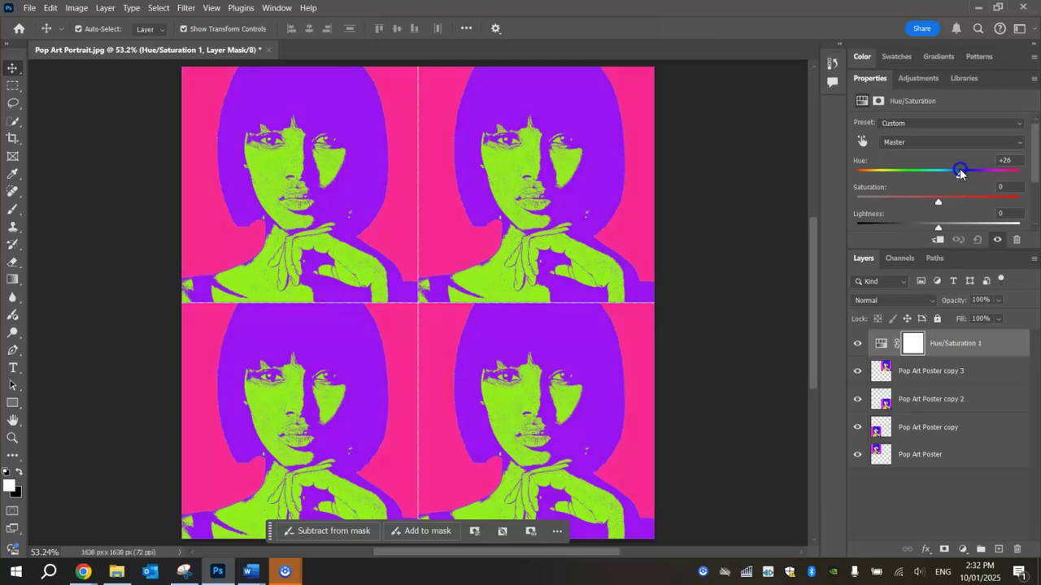
pyautogui.click(464, 244)
pyautogui.click(365, 353)
pyautogui.click(547, 323)
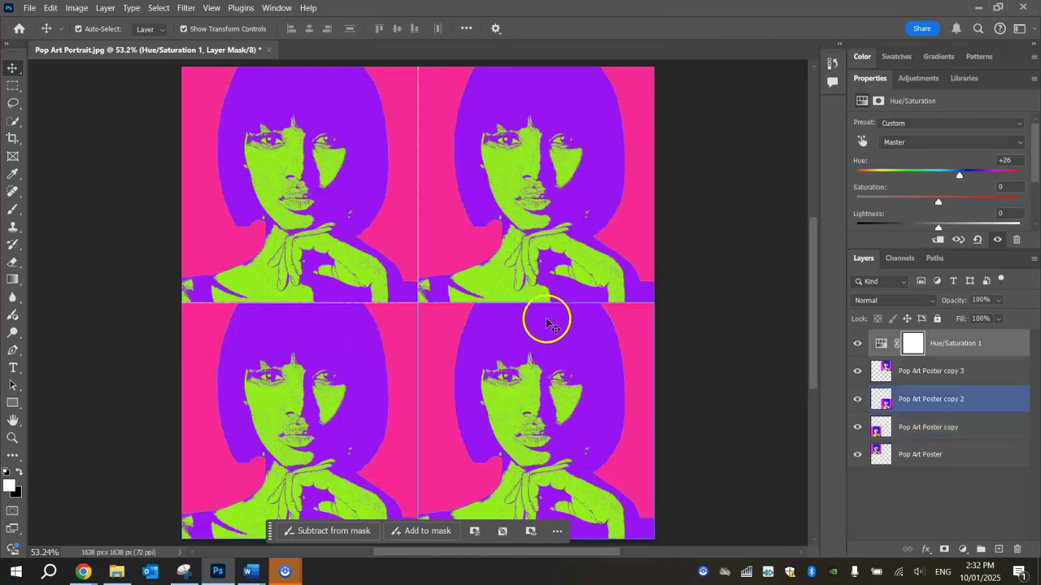
# Step: Clip the Hue/Saturation 1 adjustment layer to Pop Art Poster copy 3 so it recolours only that copy
pyautogui.click(557, 234)
pyautogui.click(323, 216)
pyautogui.click(342, 361)
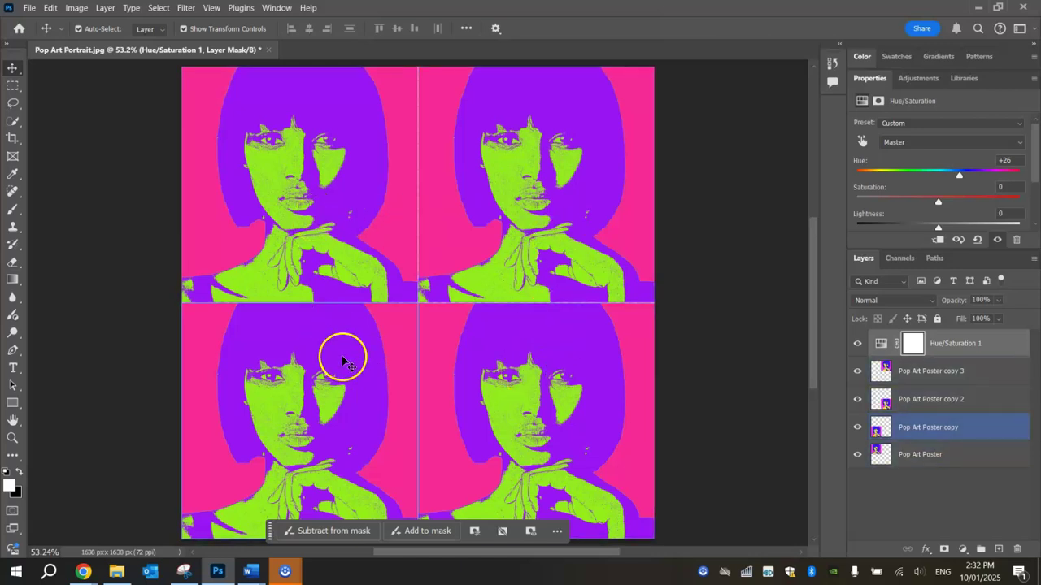
pyautogui.click(555, 352)
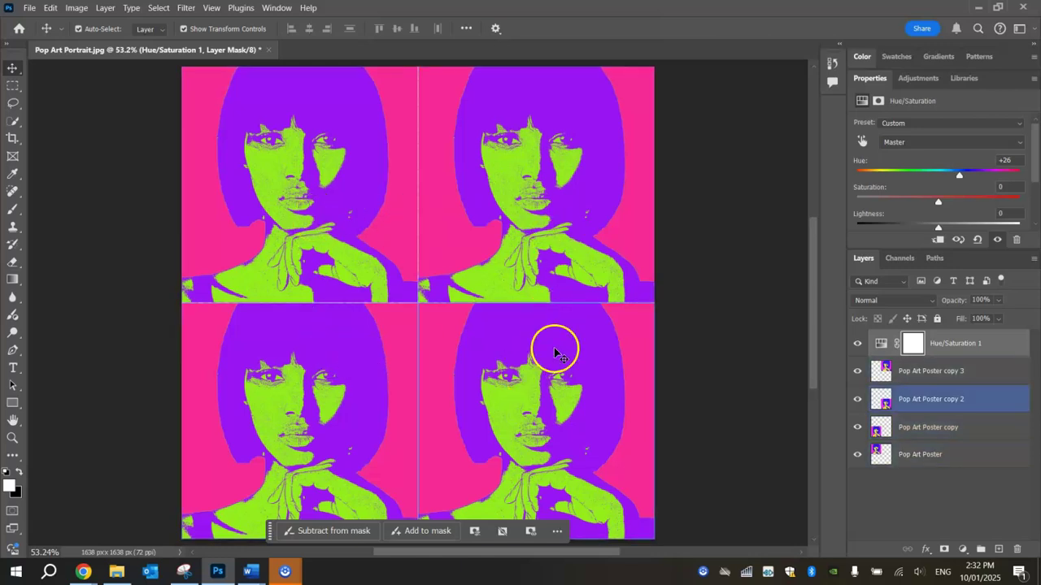
pyautogui.rightClick(994, 347)
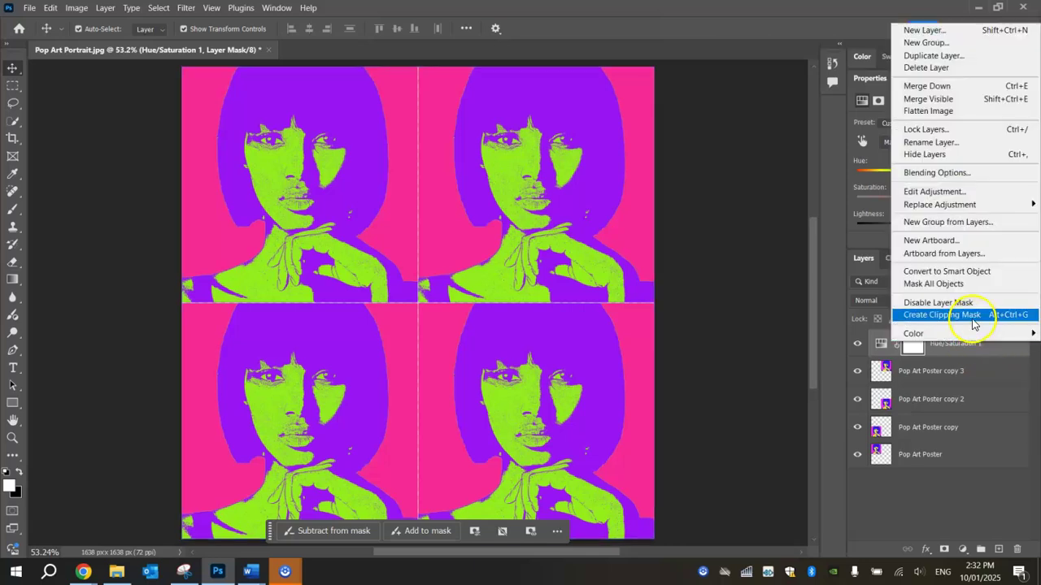
pyautogui.click(972, 322)
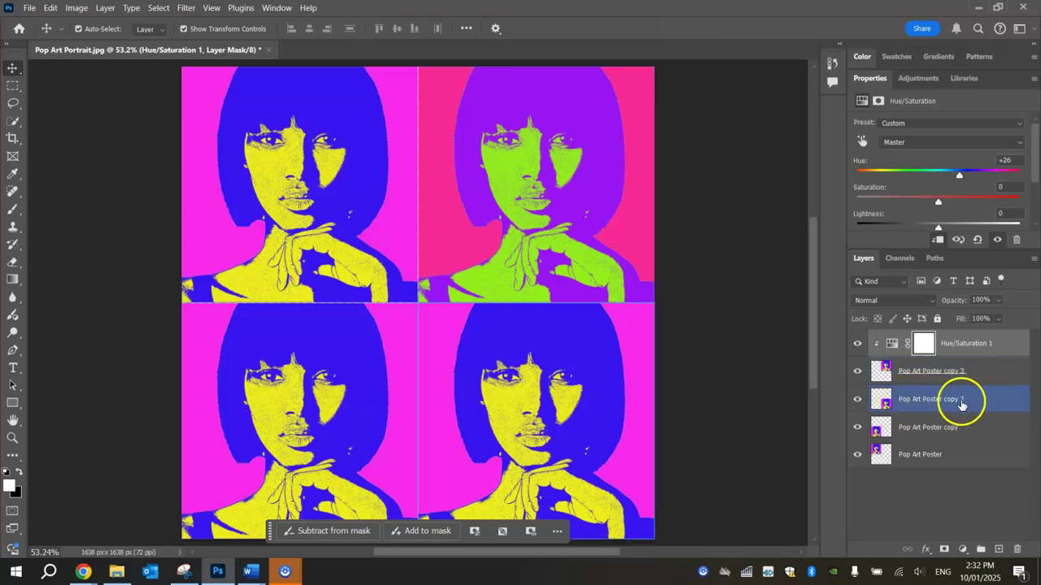
# Step: Add a Hue/Saturation adjustment layer clipped to Pop Art Poster copy 2 and set its hue to +115
pyautogui.click(992, 402)
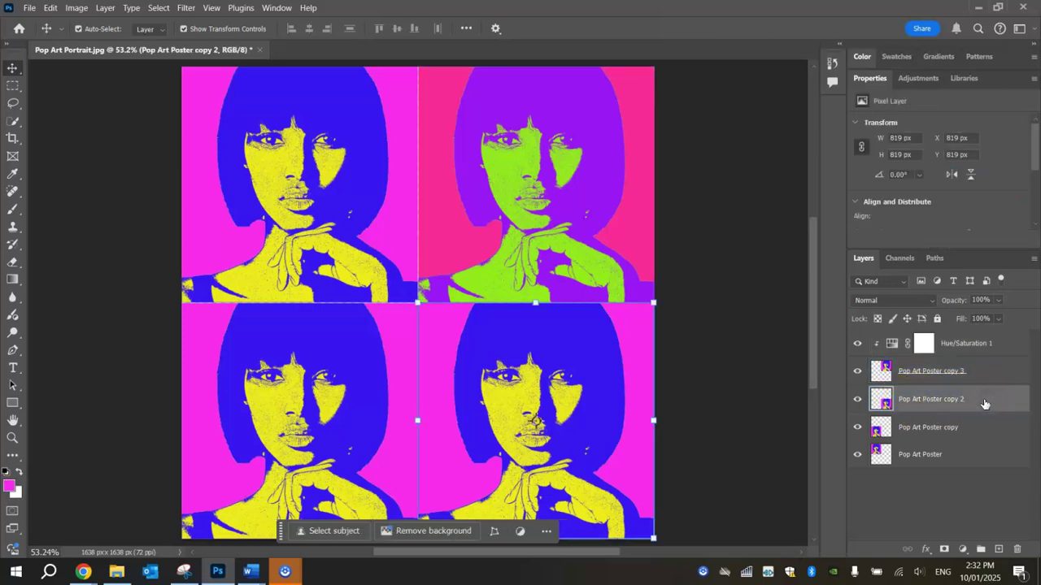
pyautogui.click(963, 550)
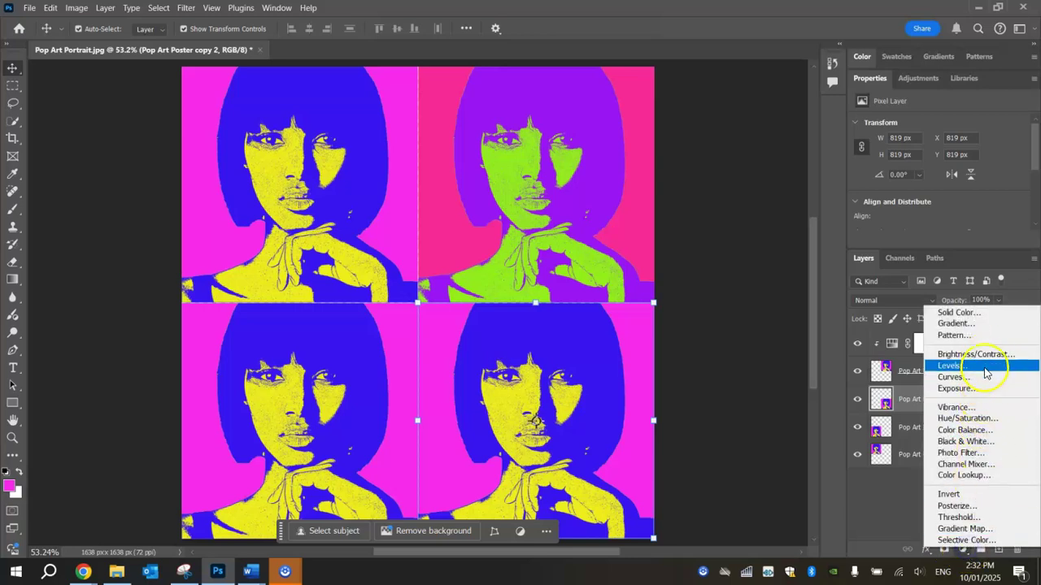
pyautogui.click(993, 420)
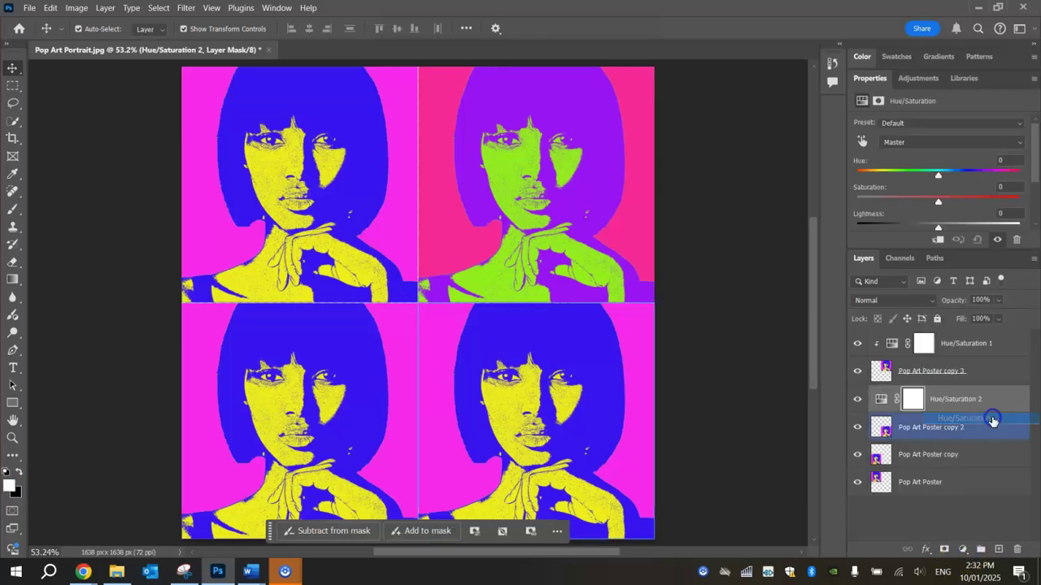
pyautogui.rightClick(1003, 399)
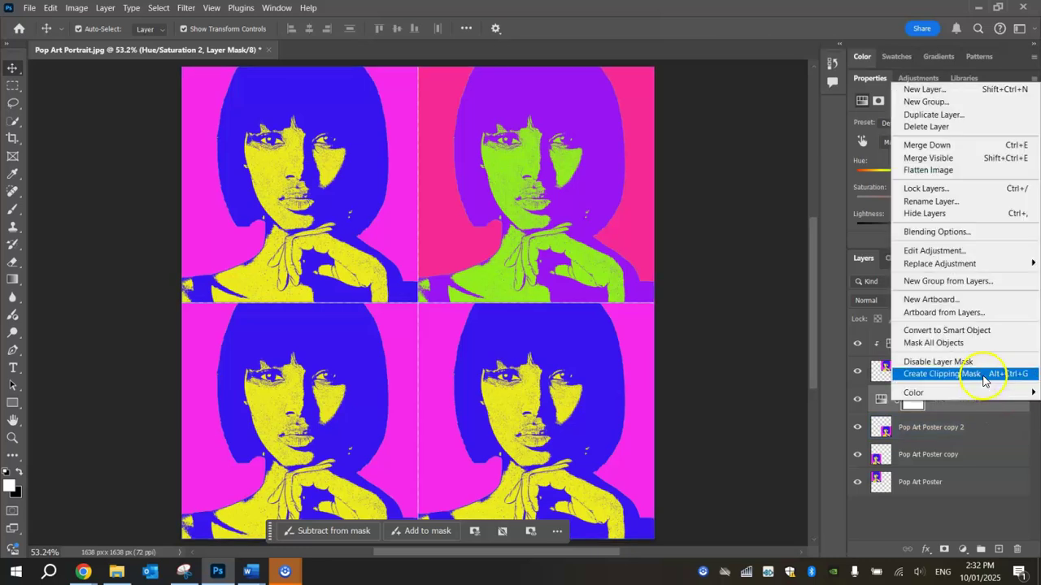
pyautogui.click(983, 375)
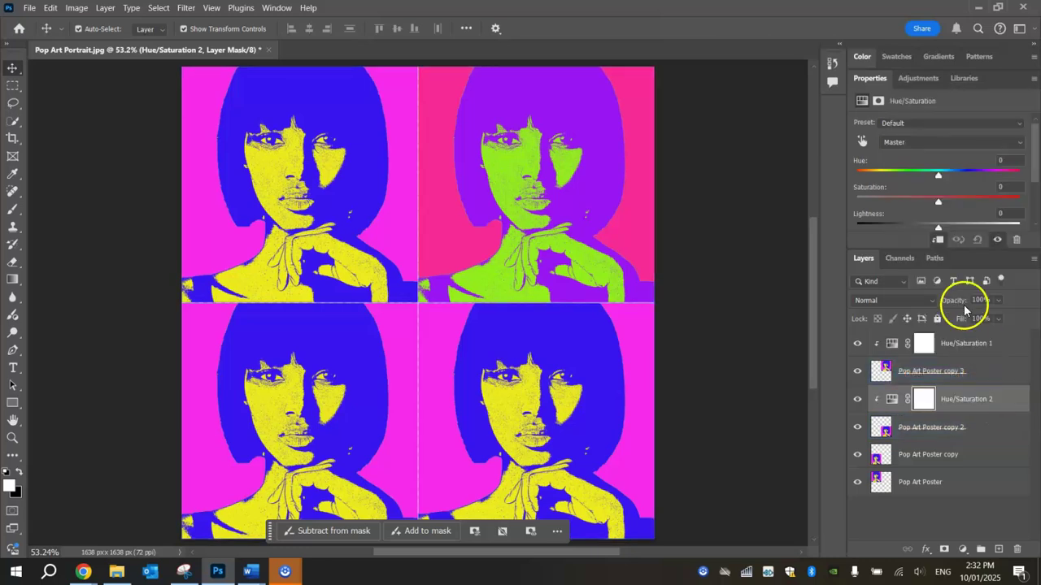
pyautogui.moveTo(940, 177); pyautogui.dragTo(999, 185)
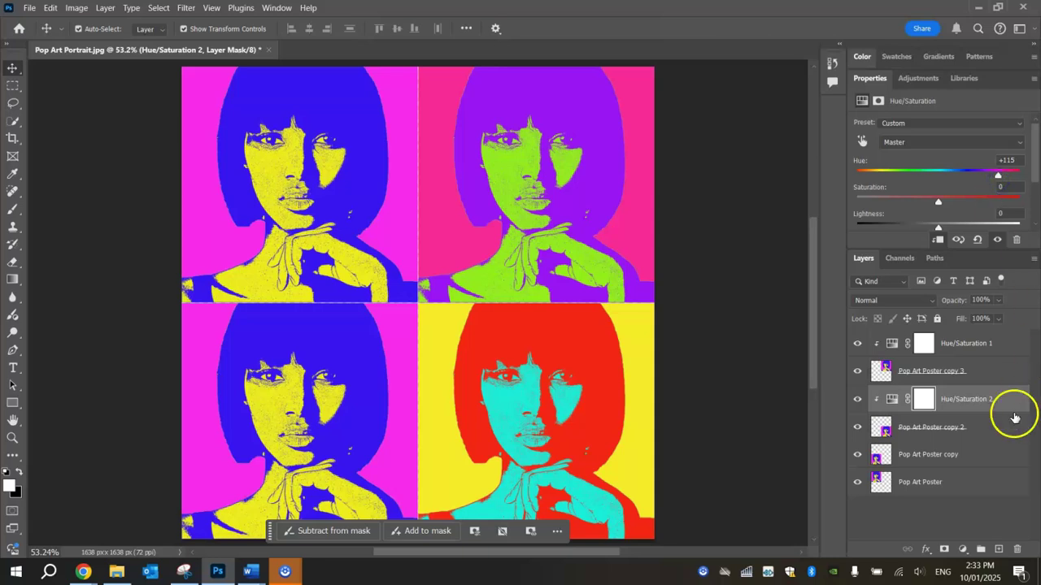
# Step: Add a Hue/Saturation adjustment layer clipped to Pop Art Poster copy and set its hue to -74
pyautogui.click(992, 457)
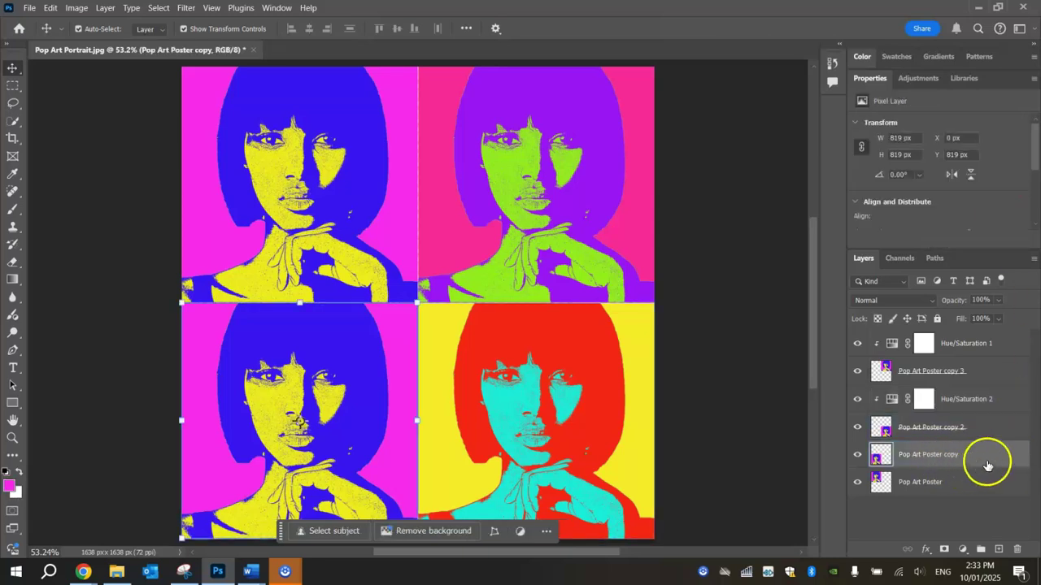
pyautogui.click(963, 550)
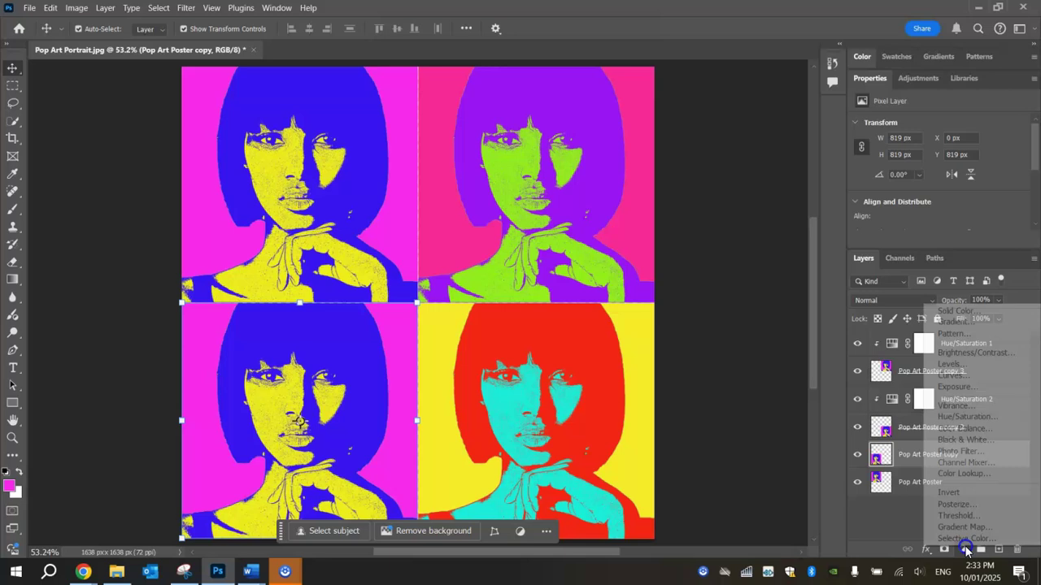
pyautogui.click(1003, 426)
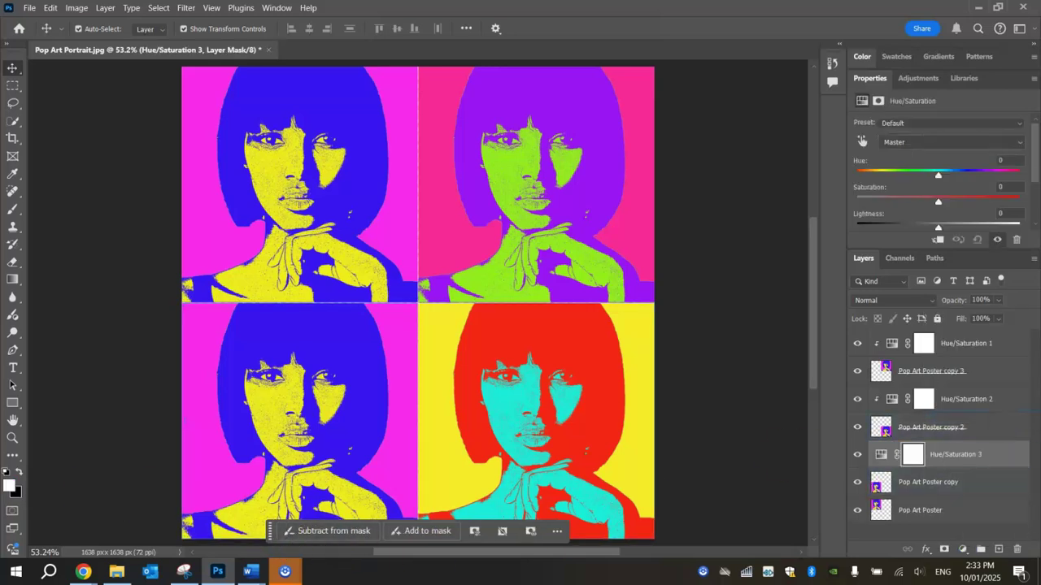
pyautogui.click(1002, 457)
pyautogui.rightClick(1002, 458)
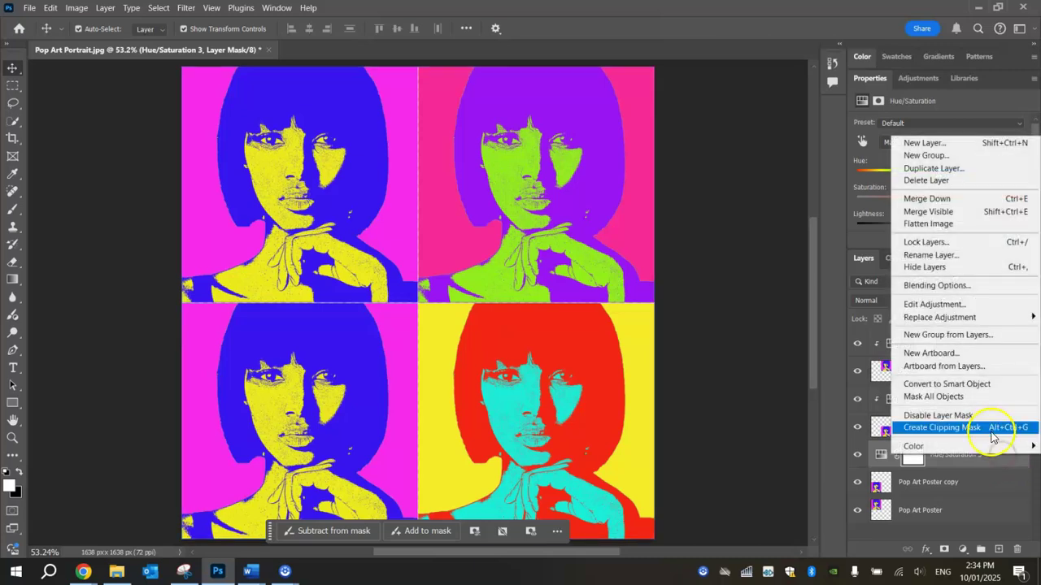
pyautogui.click(991, 428)
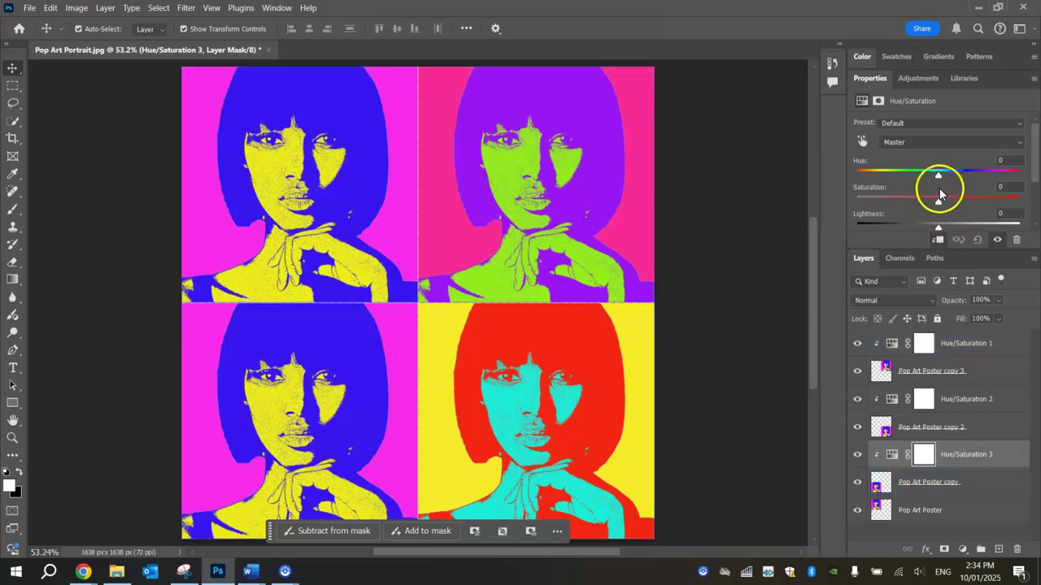
pyautogui.moveTo(938, 176); pyautogui.dragTo(893, 178)
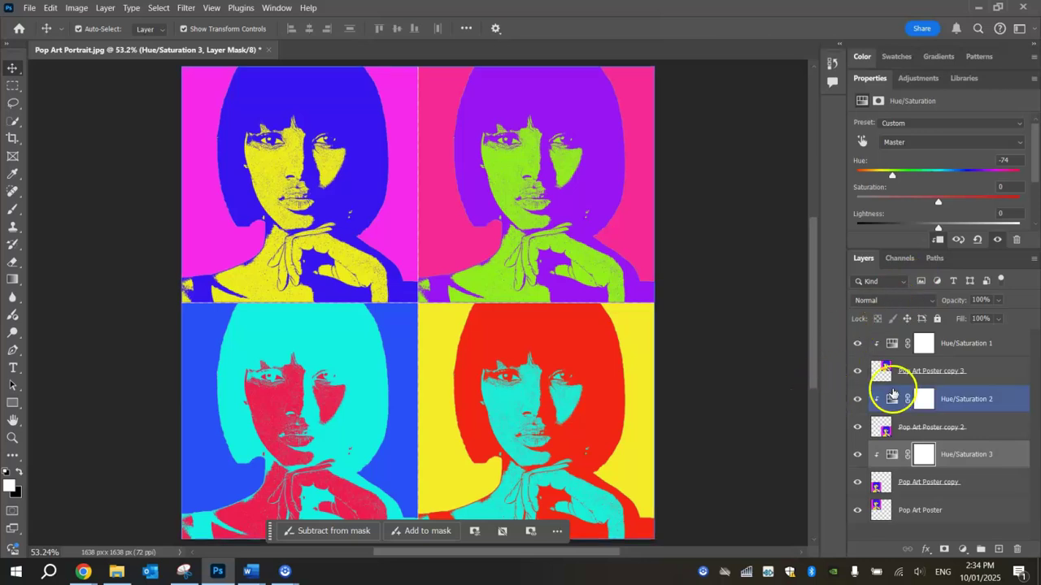
# Step: Set the hue of the Hue/Saturation 1 adjustment layer to +33
pyautogui.click(1007, 345)
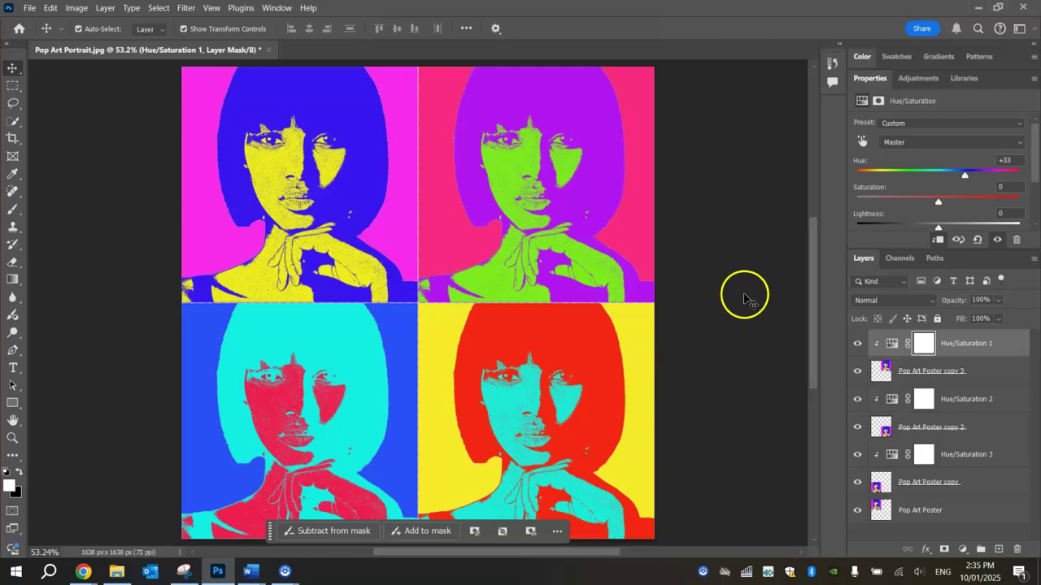
# Step: Export the finished four-tile poster with Quick Export as PNG
pyautogui.click(30, 8)
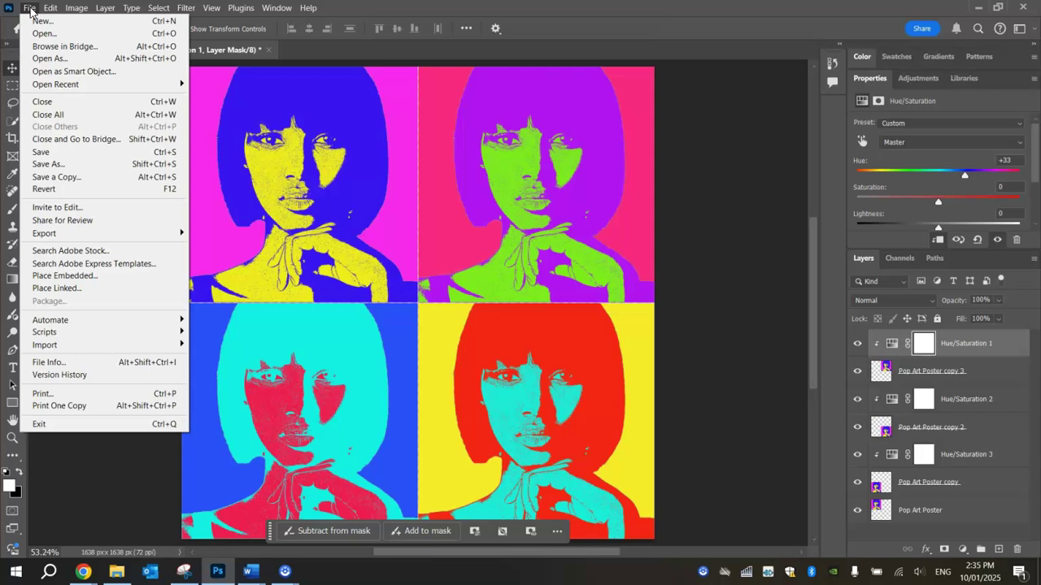
pyautogui.click(82, 233)
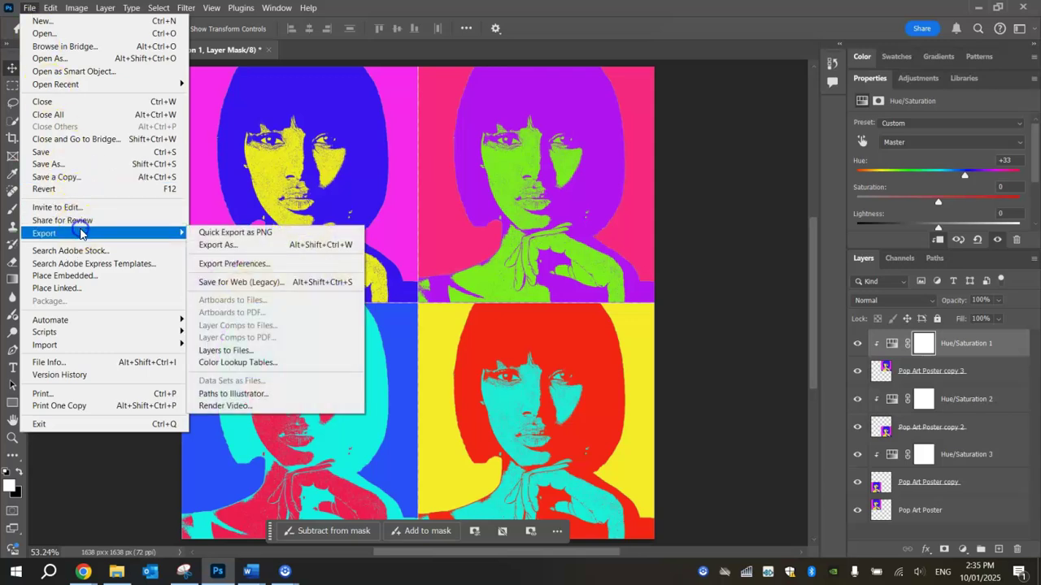
pyautogui.click(250, 234)
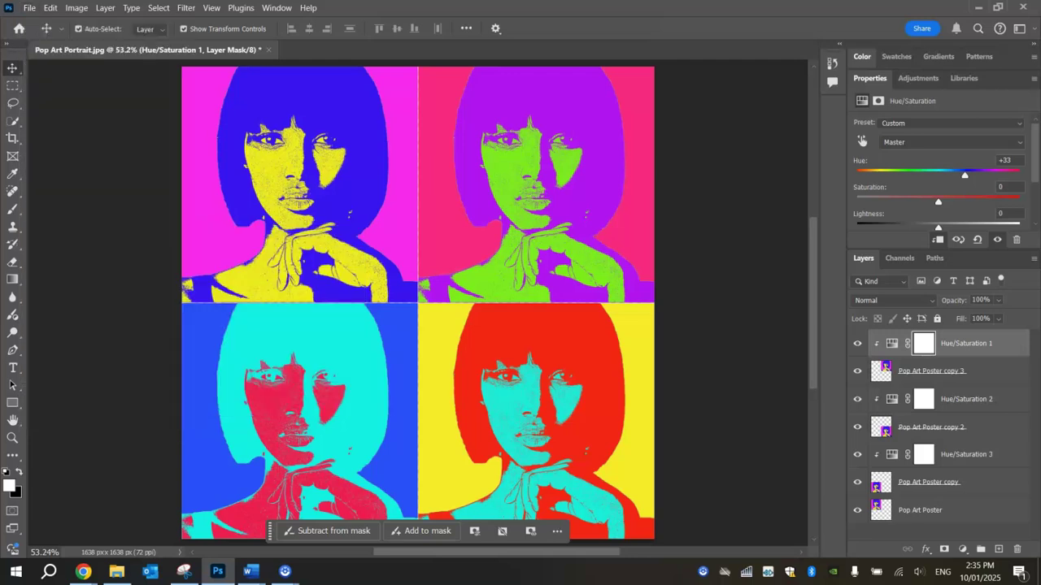